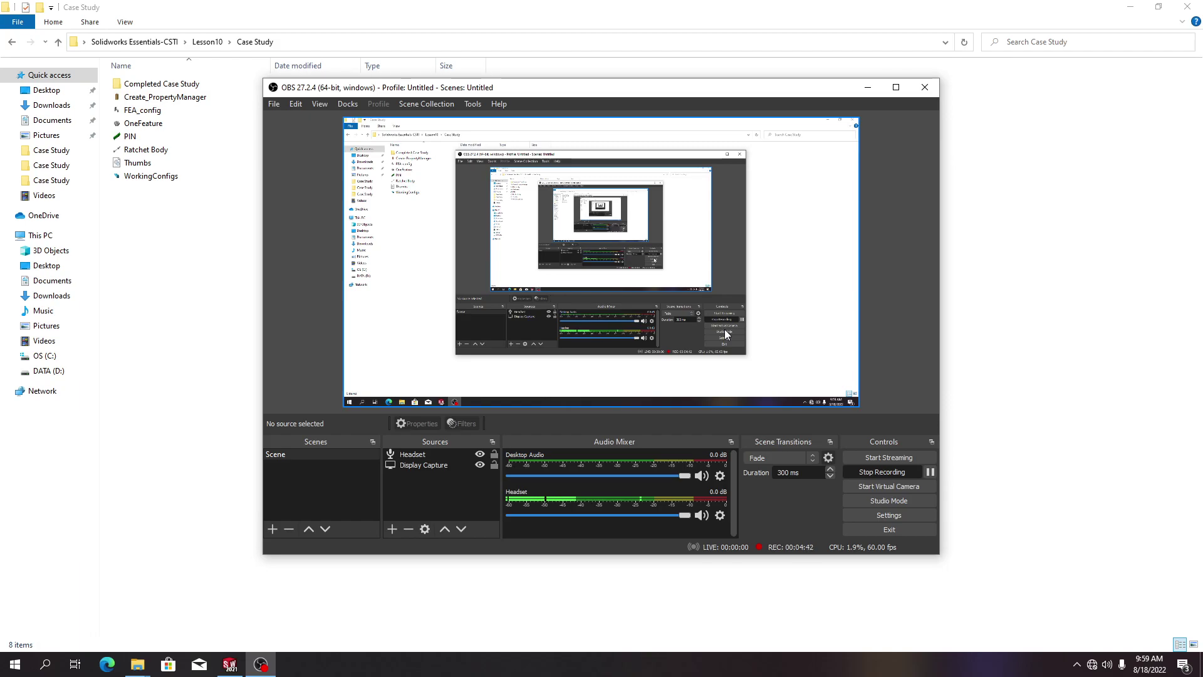
- Open the Ratchet Body part from the Lesson10 Case Study folder
left_click(209, 151)
double_click(207, 150)
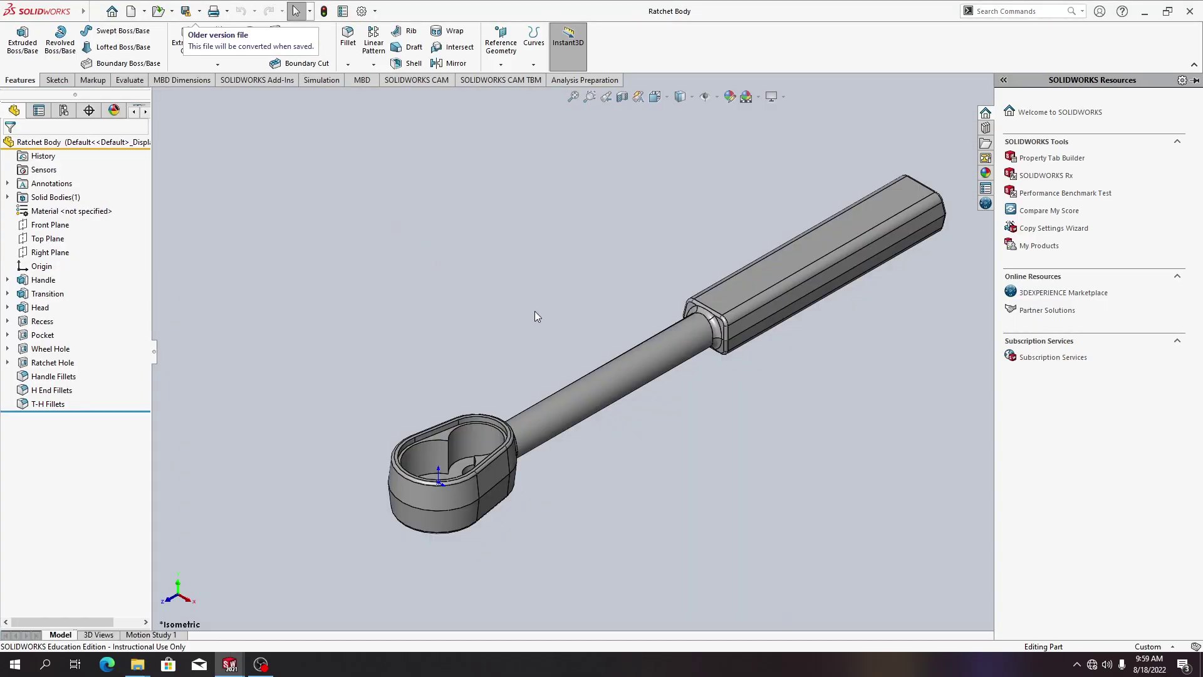
mouse_move(535, 311)
middle_mouse_down()
mouse_move(551, 419)
mouse_move(491, 451)
mouse_move(565, 433)
mouse_move(489, 344)
mouse_move(548, 411)
mouse_move(538, 333)
middle_mouse_up()
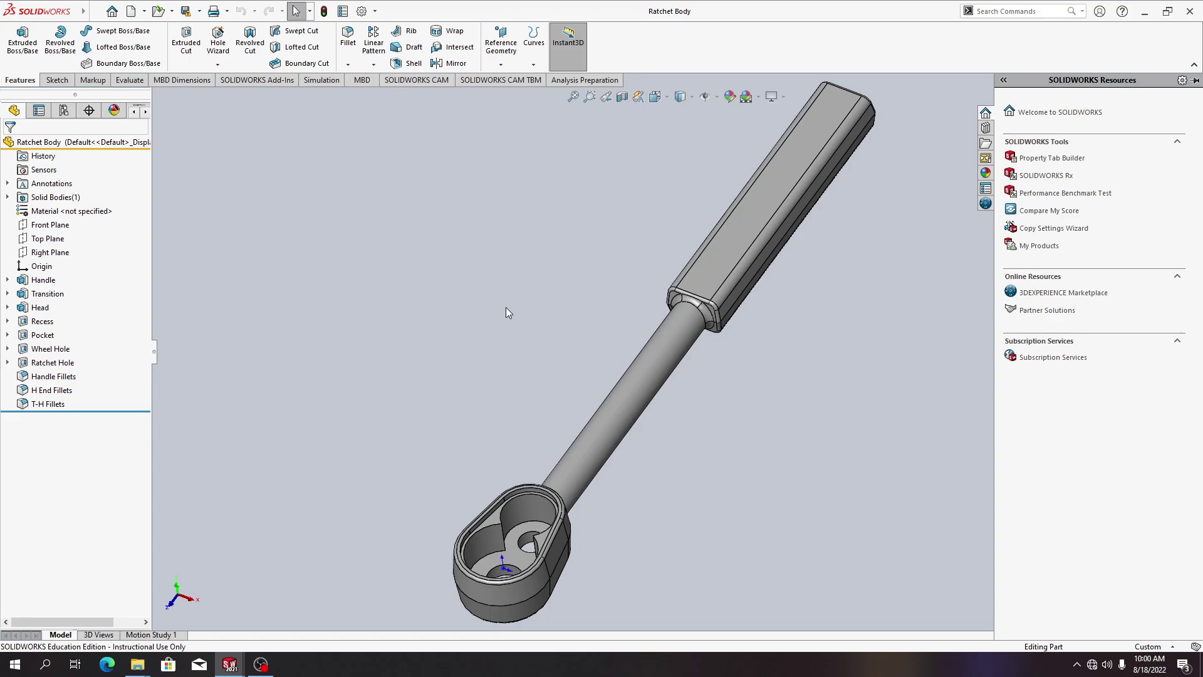
key("alt+Tab")
key("Tab")
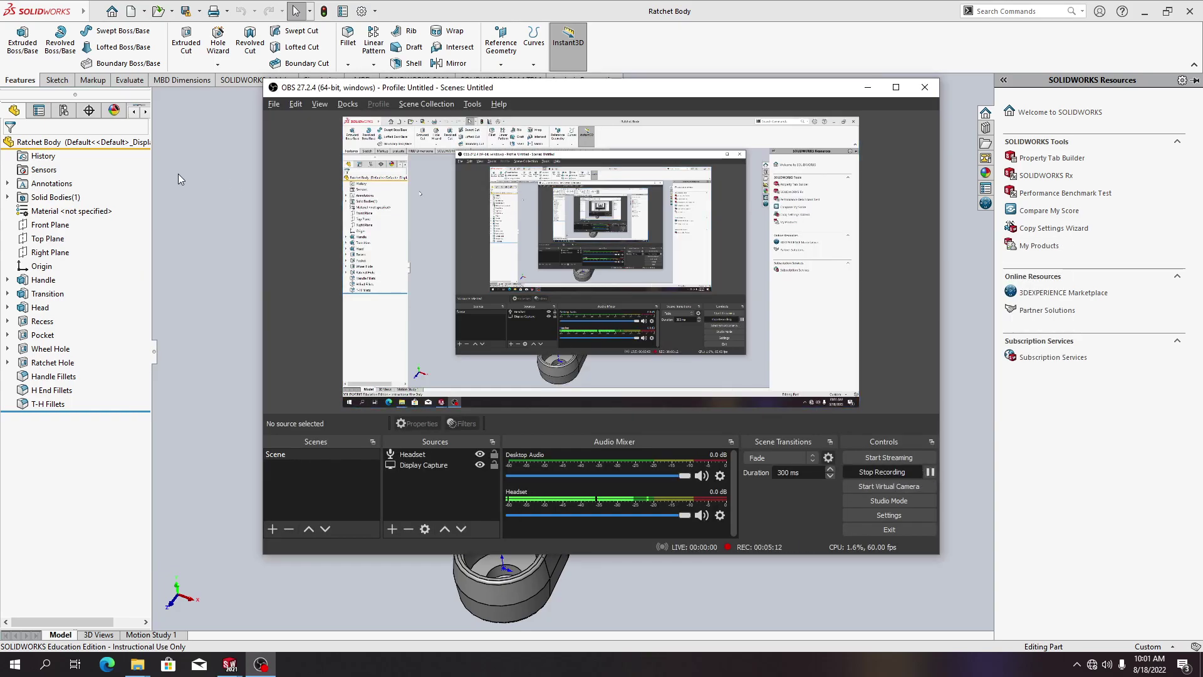
key("alt+Tab")
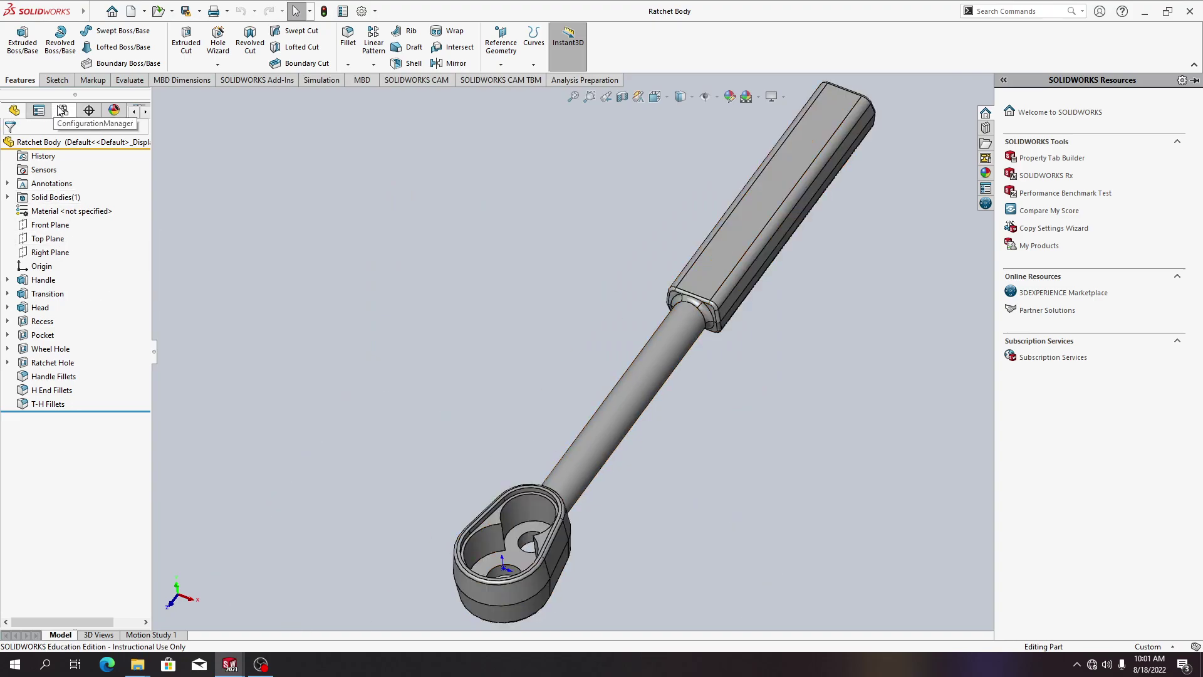
- Review the ratchet body's existing configurations and its feature tree
left_click(63, 111)
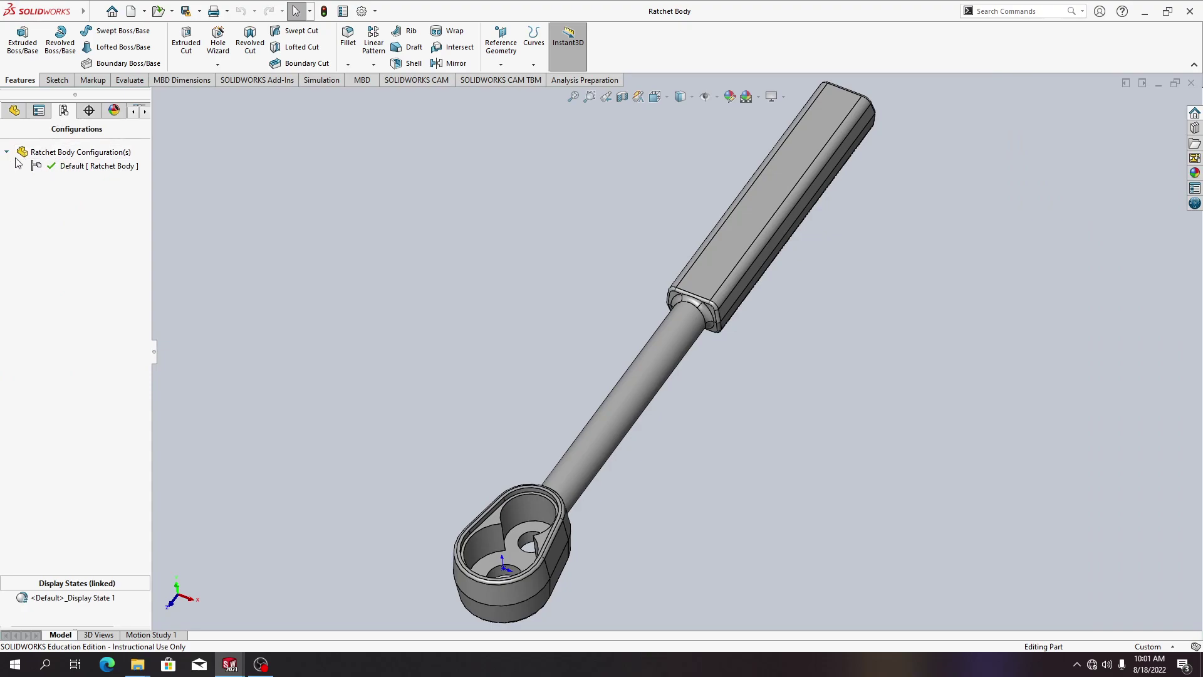
right_click(52, 168)
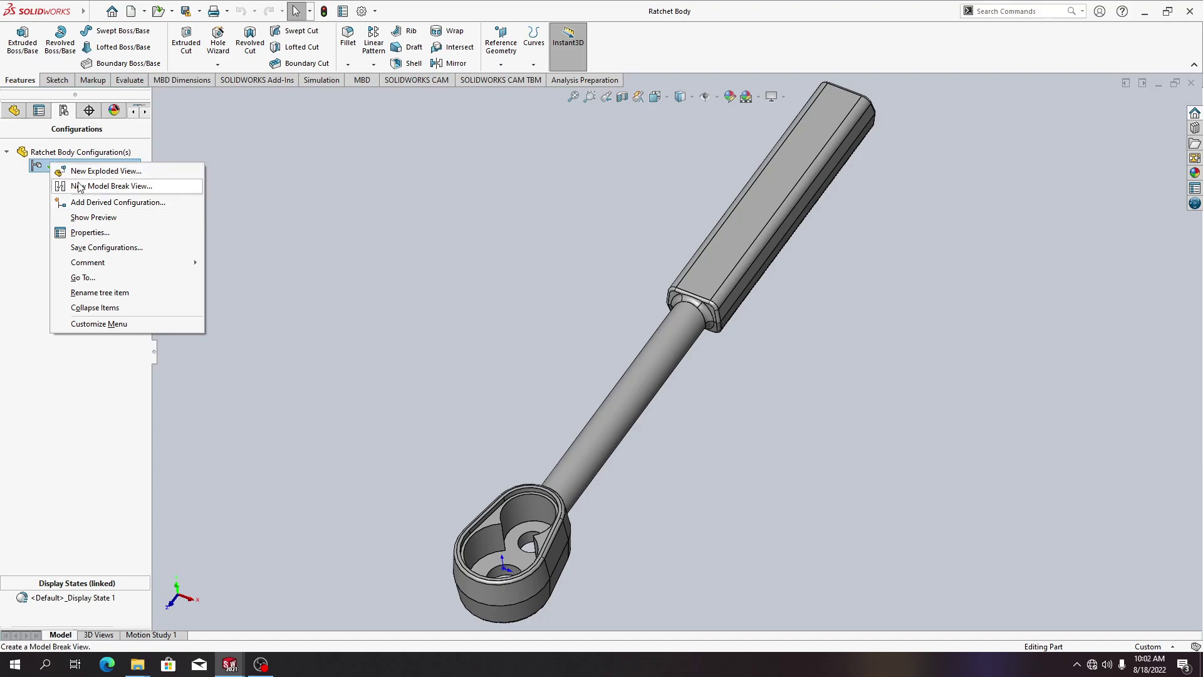
left_click(38, 383)
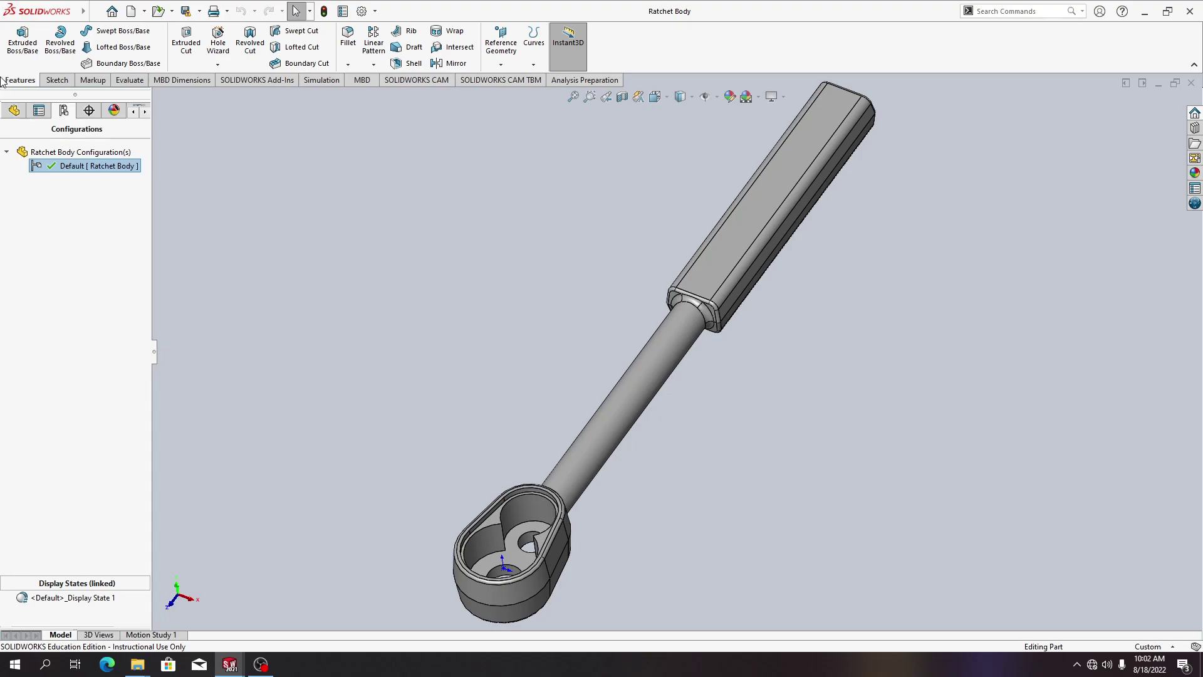
left_click(13, 111)
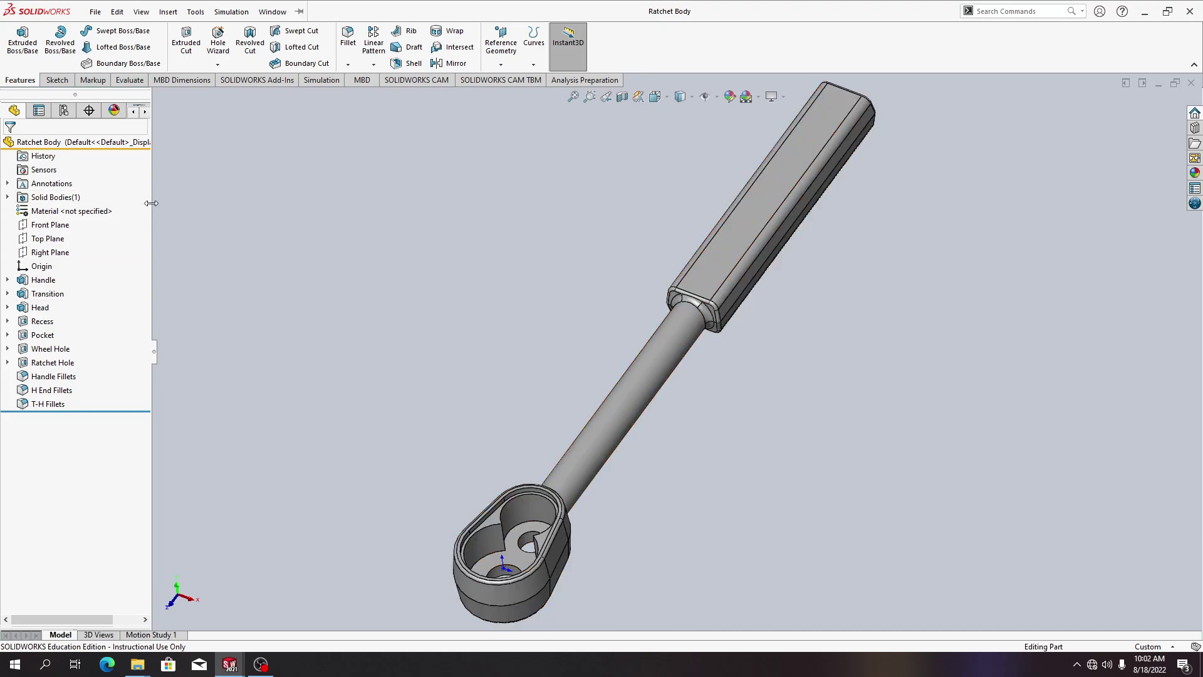
left_click_drag(151, 202, 176, 220)
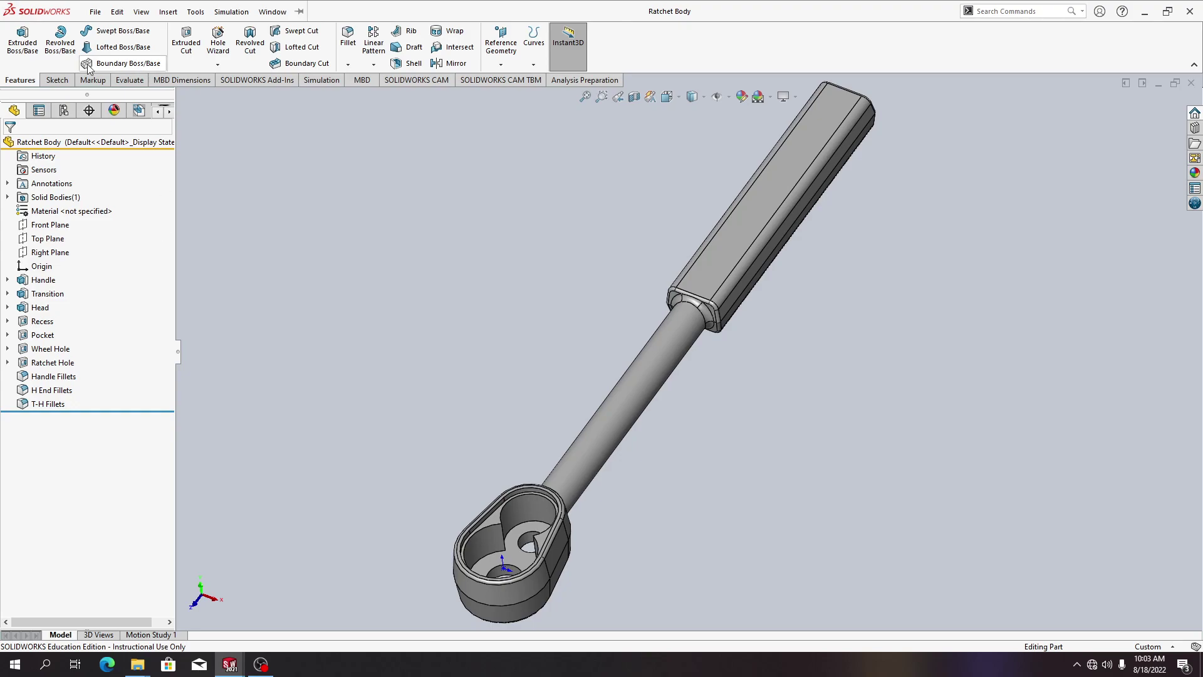
- Add a new configuration named "Forged, Long" to the Ratchet Body part
left_click(65, 110)
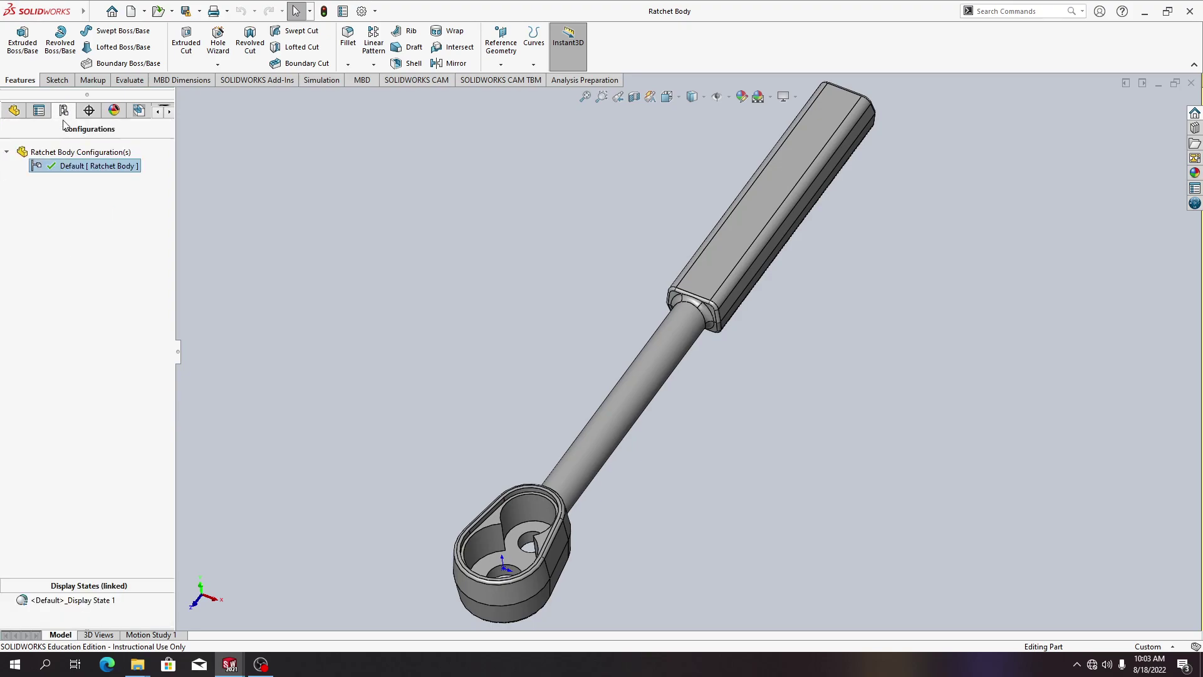
right_click(72, 168)
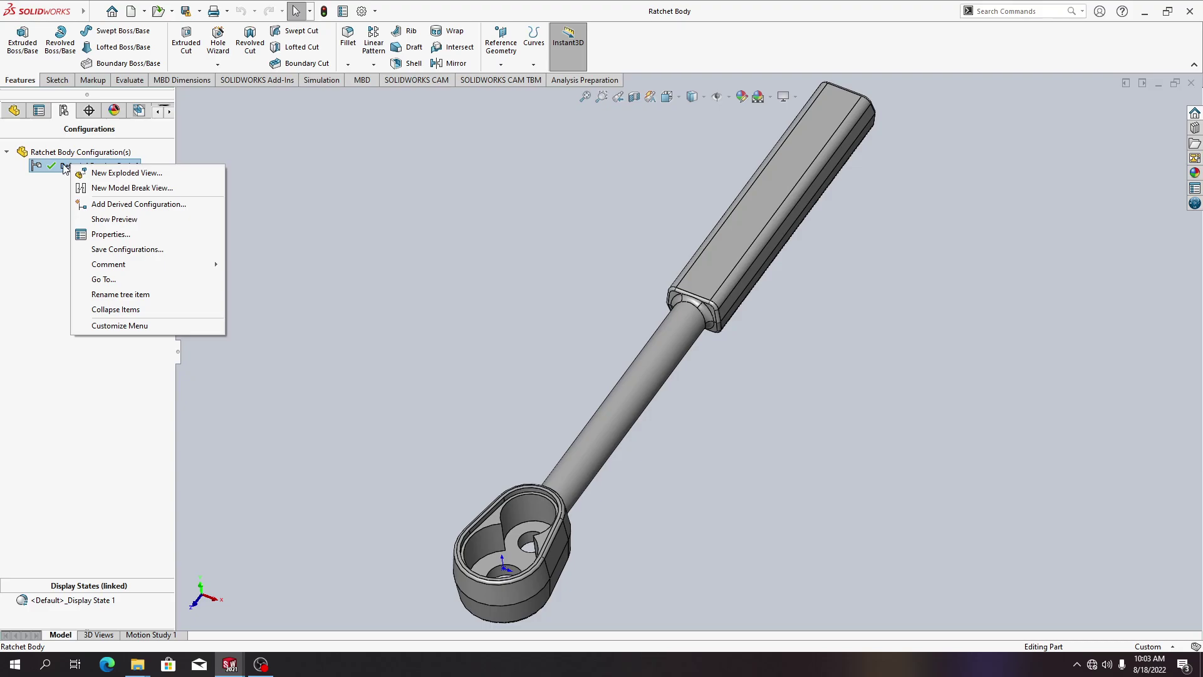
right_click(56, 158)
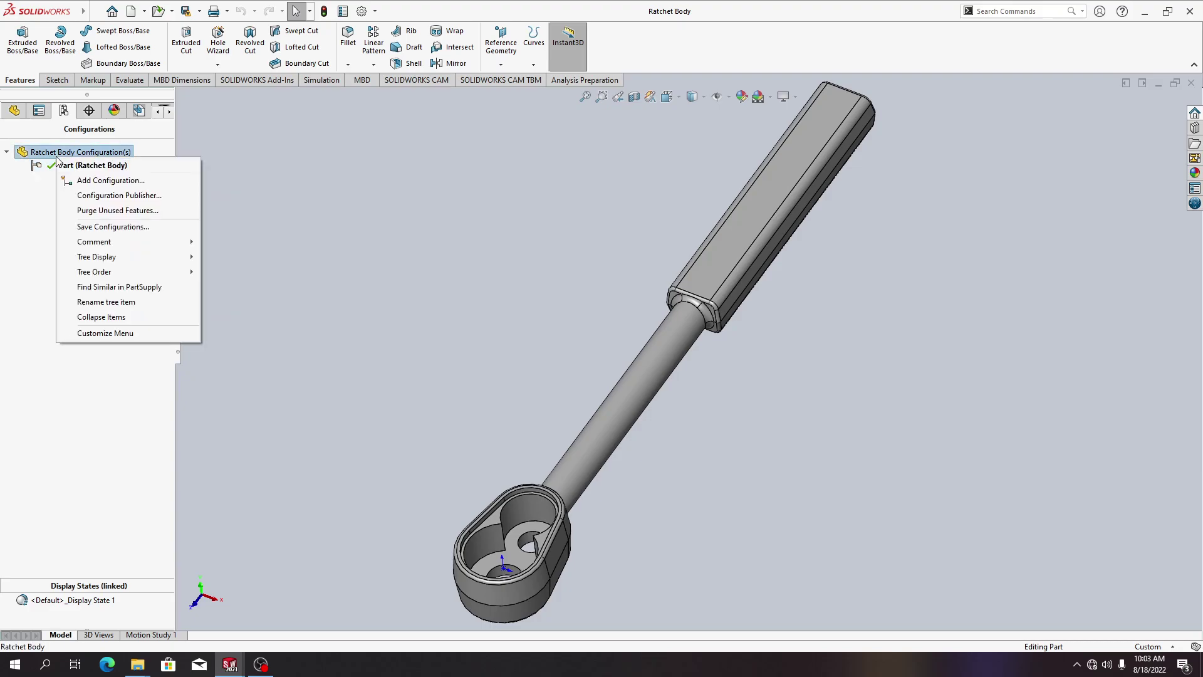
left_click(107, 180)
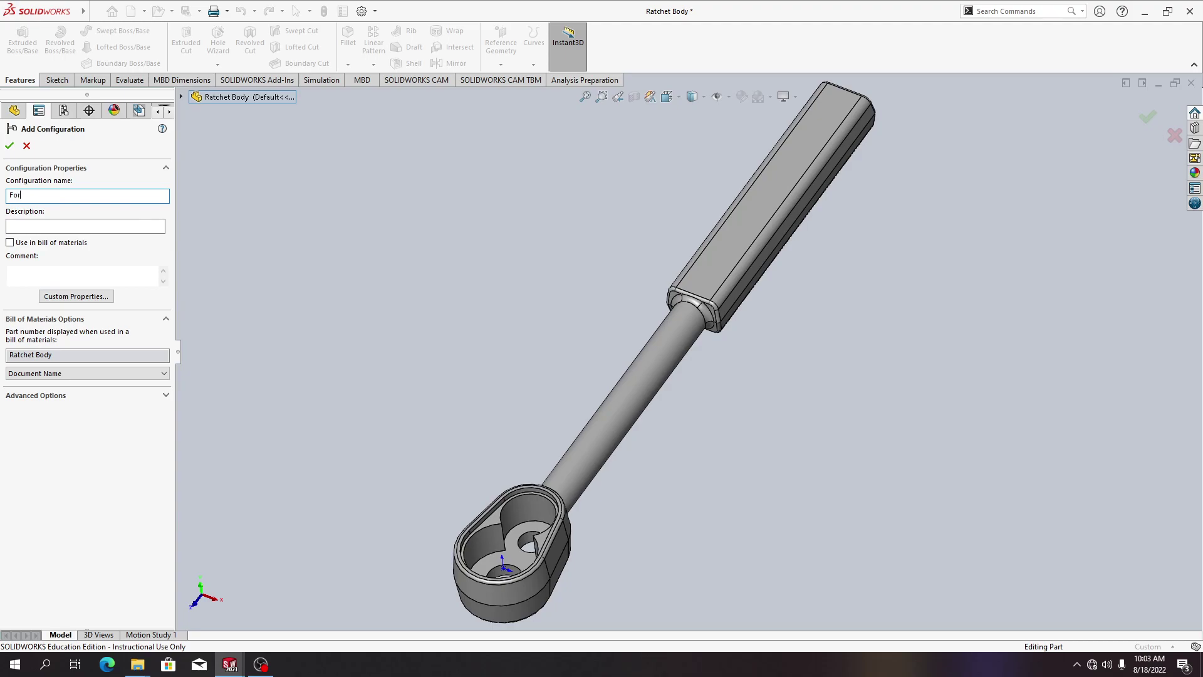
type("ed, Long")
left_click(9, 146)
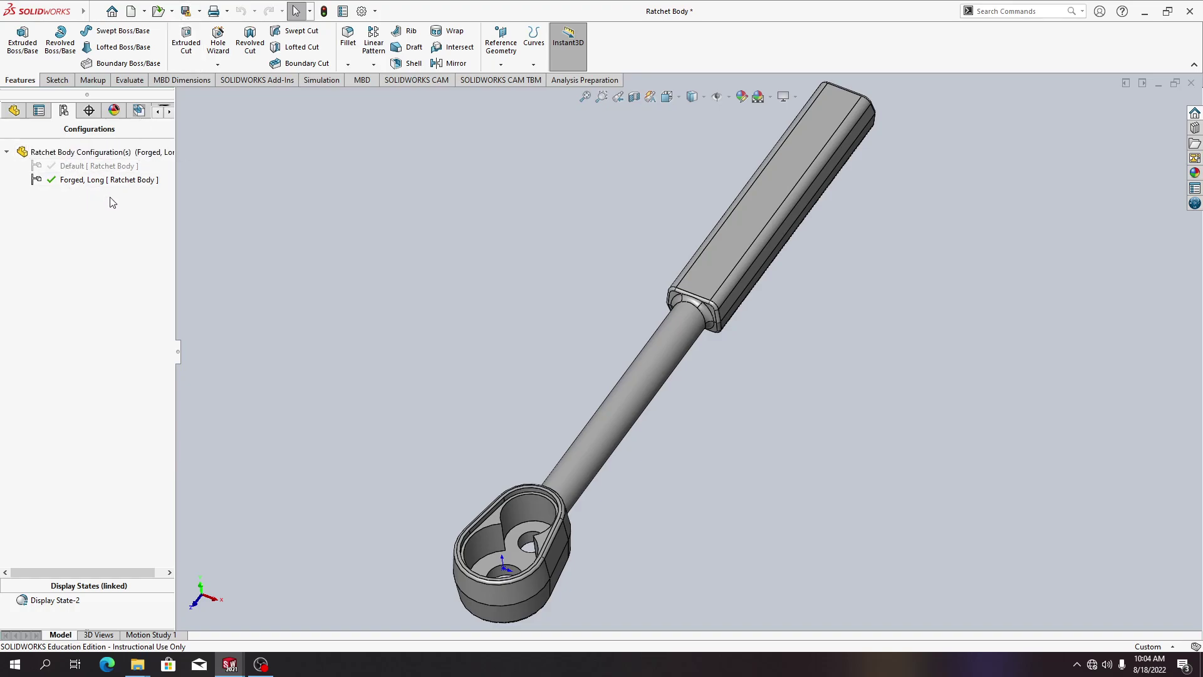
- Activate the Default configuration and return to Forged, Long to compare the two
left_click(90, 167)
double_click(91, 167)
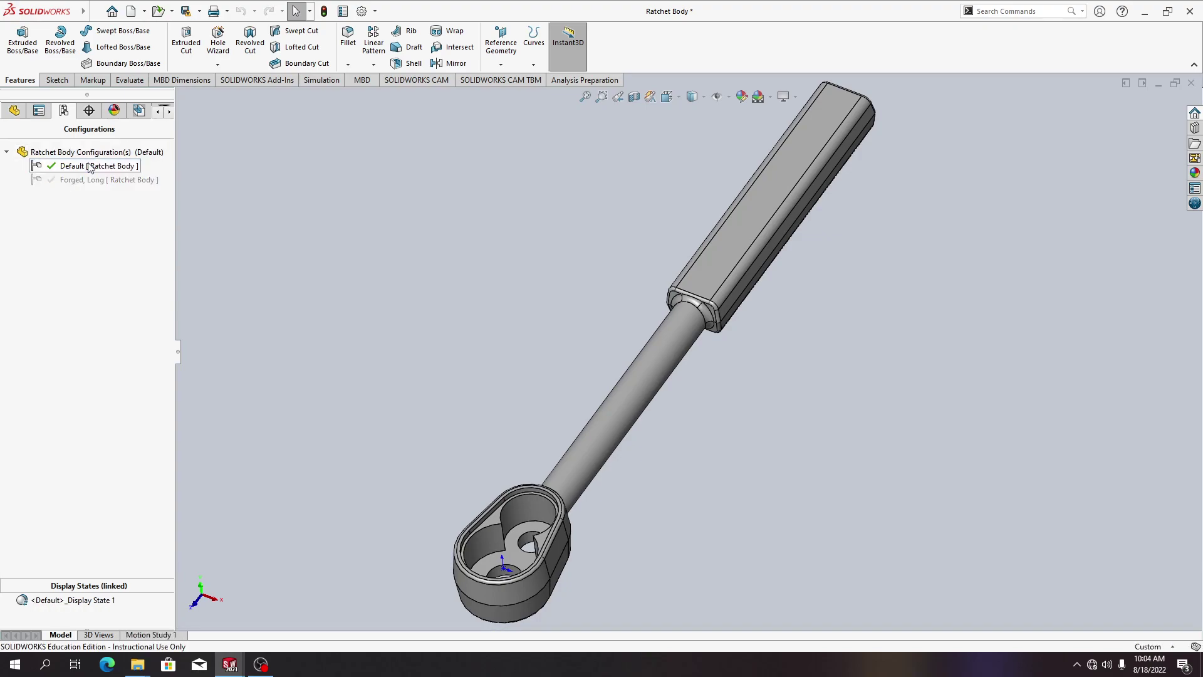
left_click(128, 154)
double_click(119, 180)
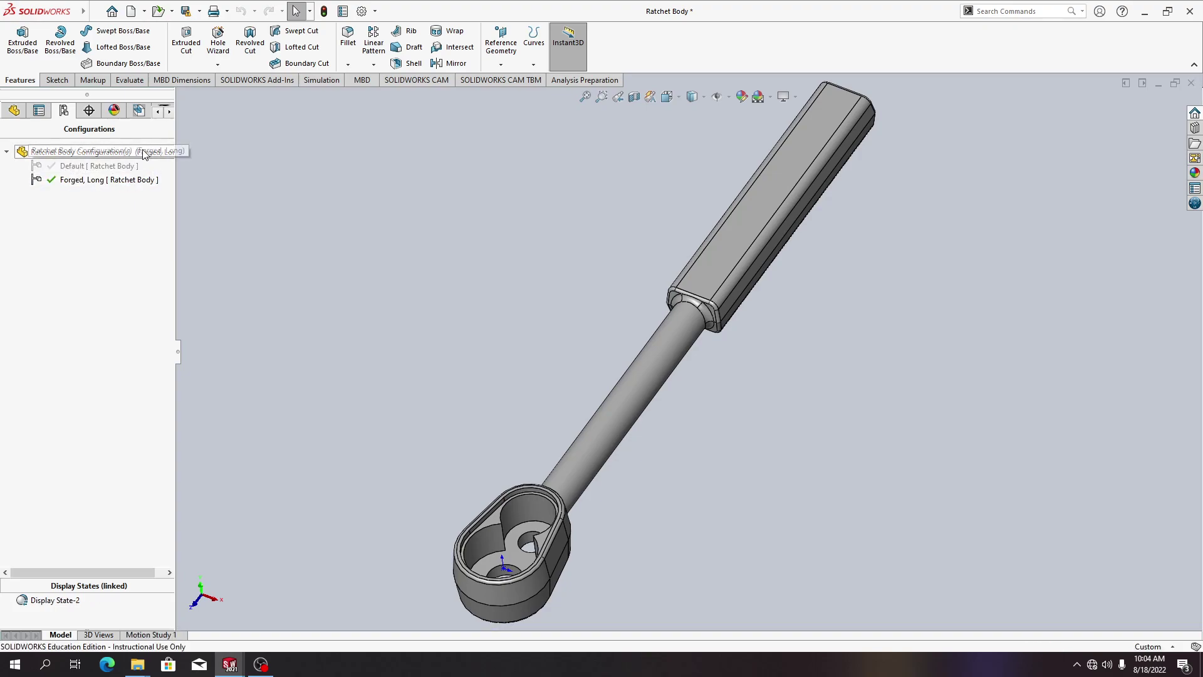
left_click(132, 181)
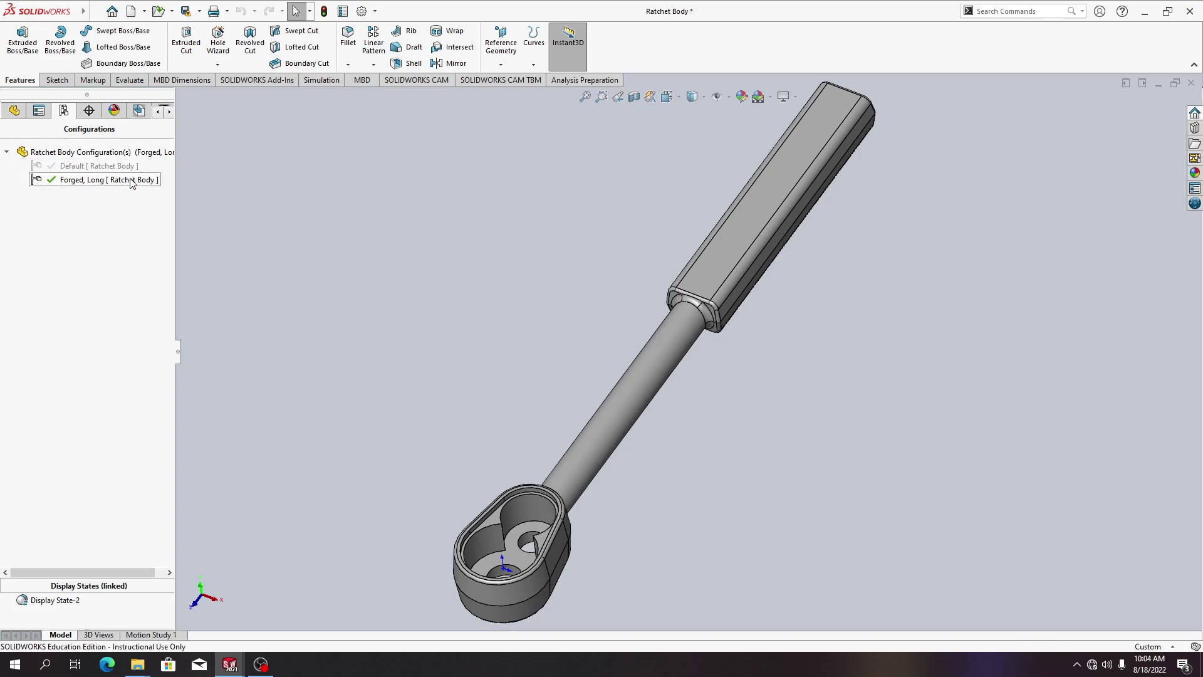
left_click(126, 168)
left_click(116, 181)
- Suppress the Recess feature, along with its dependent features, in the Forged, Long configuration
left_click(9, 113)
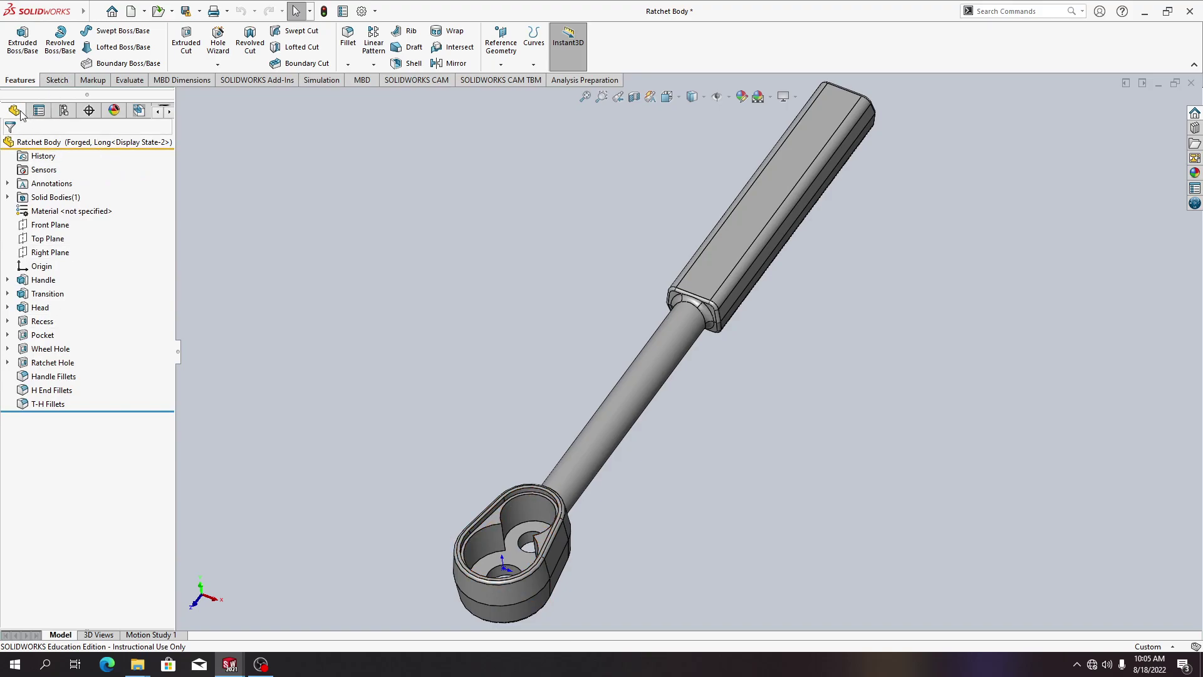
right_click(11, 142)
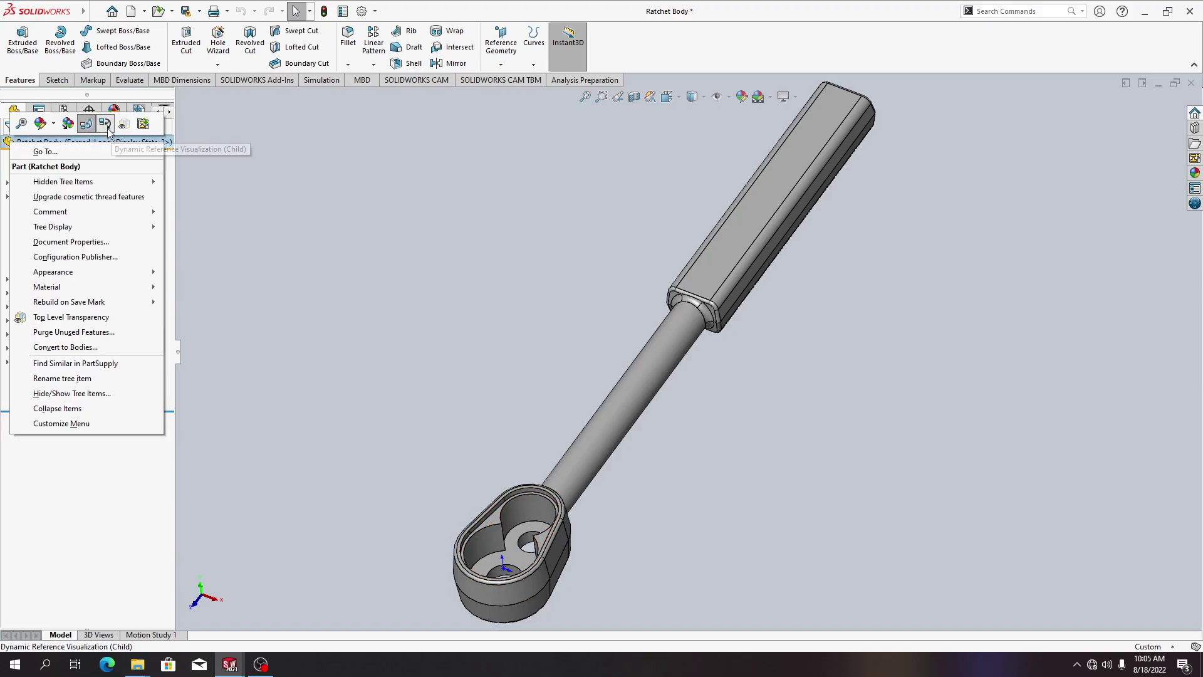
left_click(82, 487)
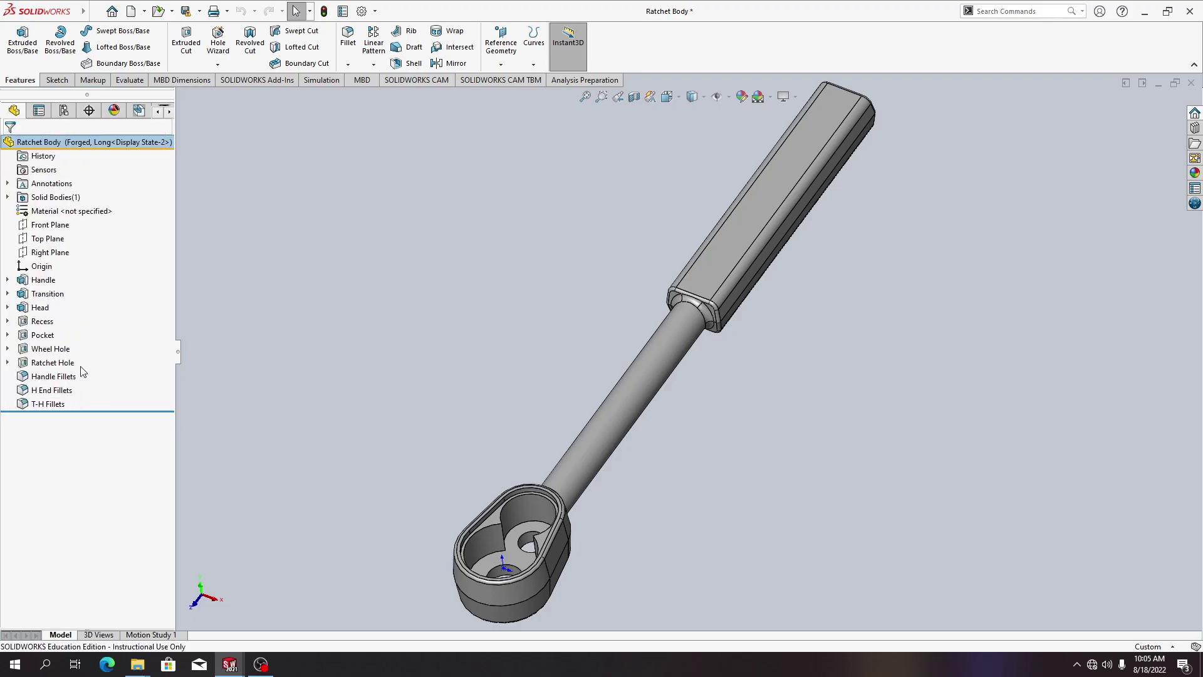
mouse_move(53, 322)
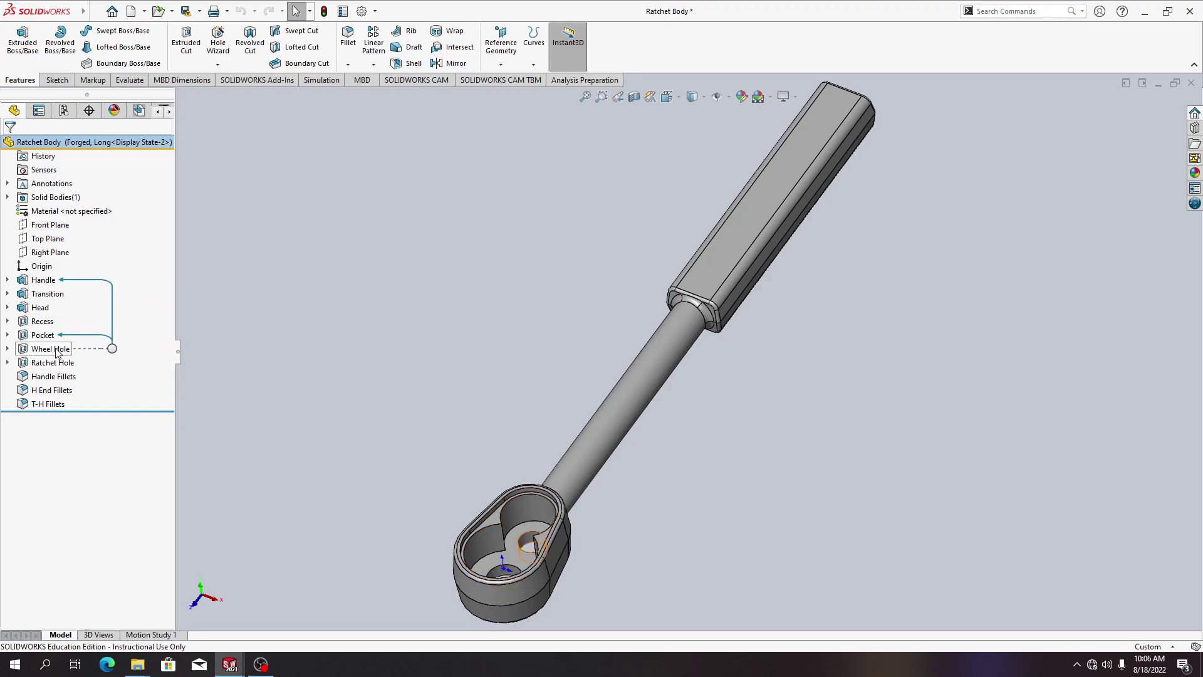
right_click(39, 322)
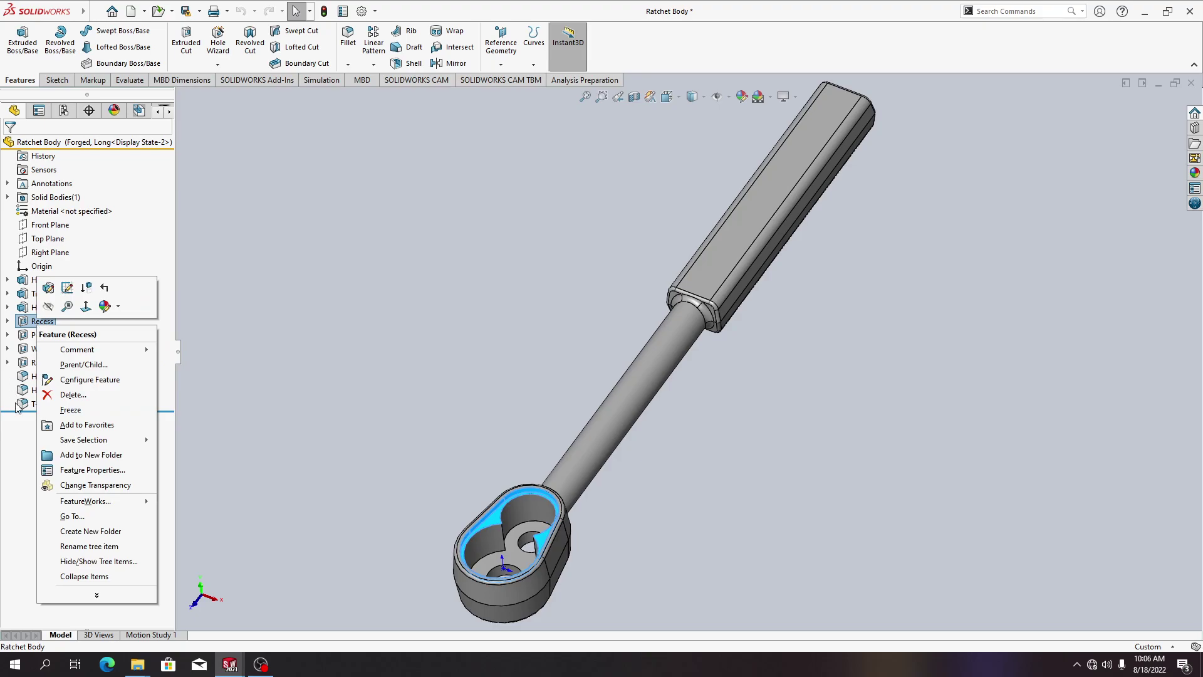
left_click(20, 470)
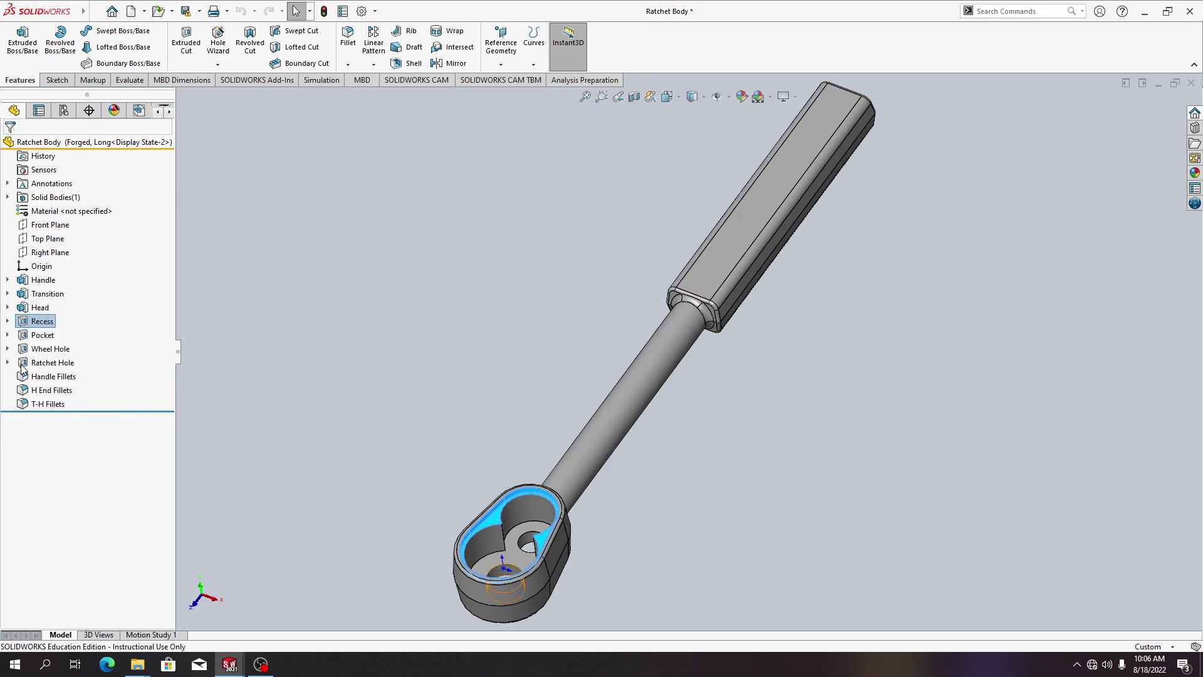
right_click(36, 324)
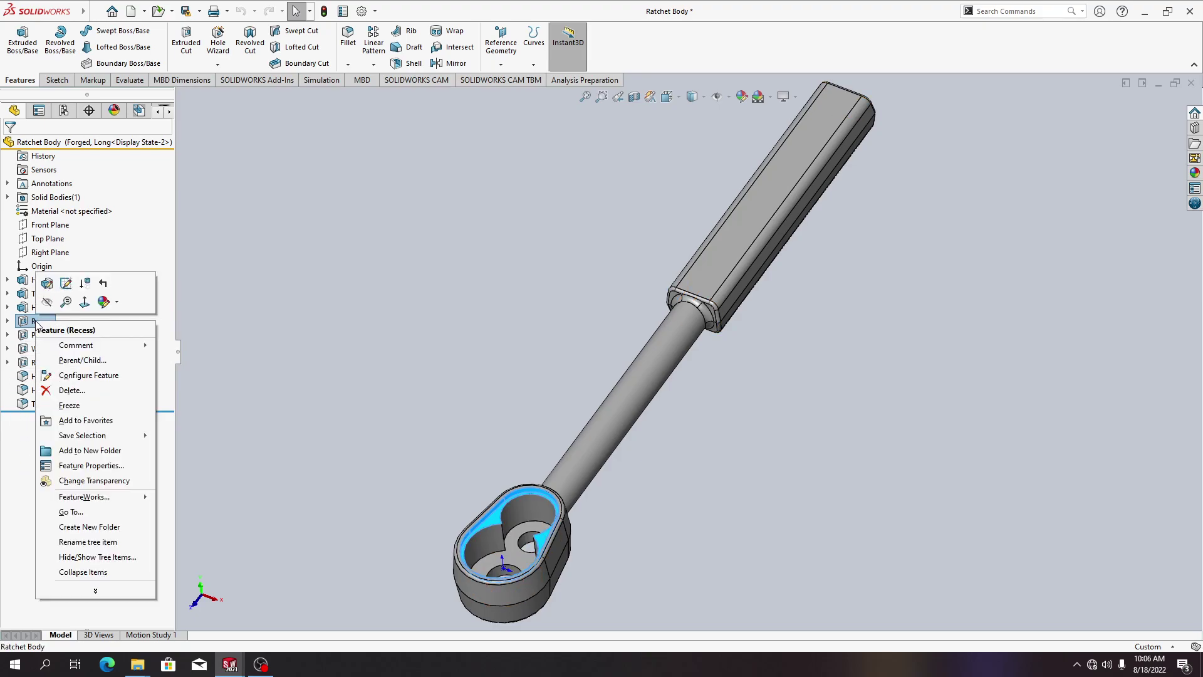
left_click(85, 284)
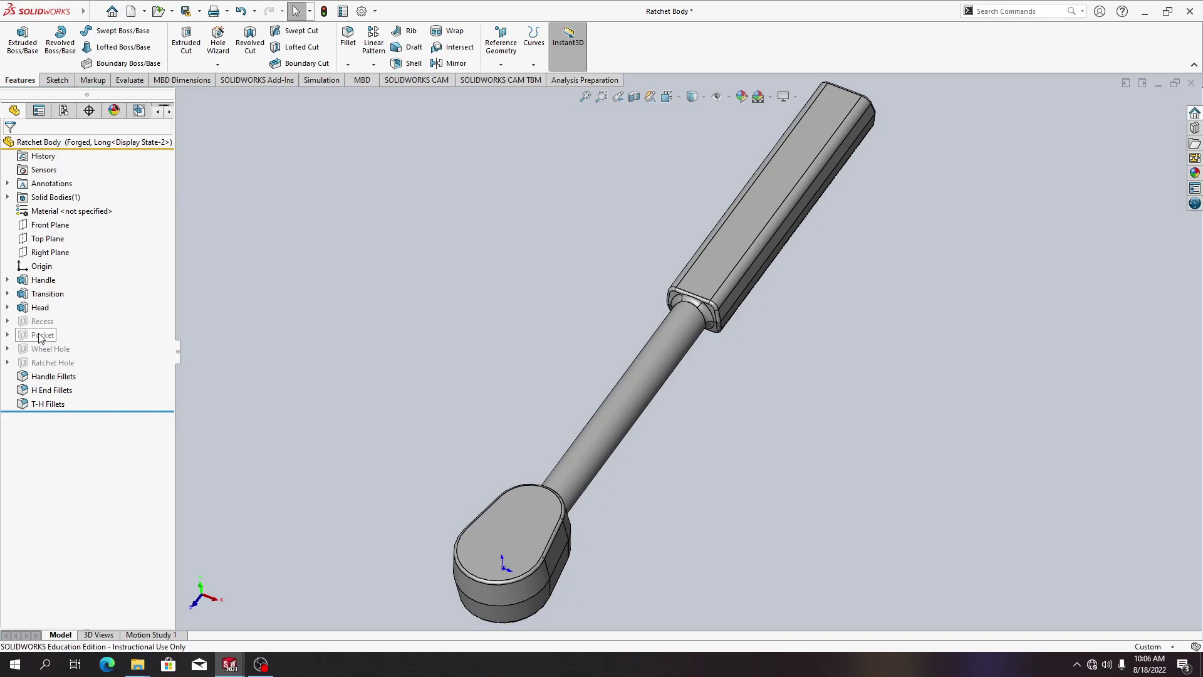
- Check the suppressed head features by switching to the Default configuration and back to Forged, Long
mouse_move(47, 331)
mouse_move(53, 356)
left_click(62, 110)
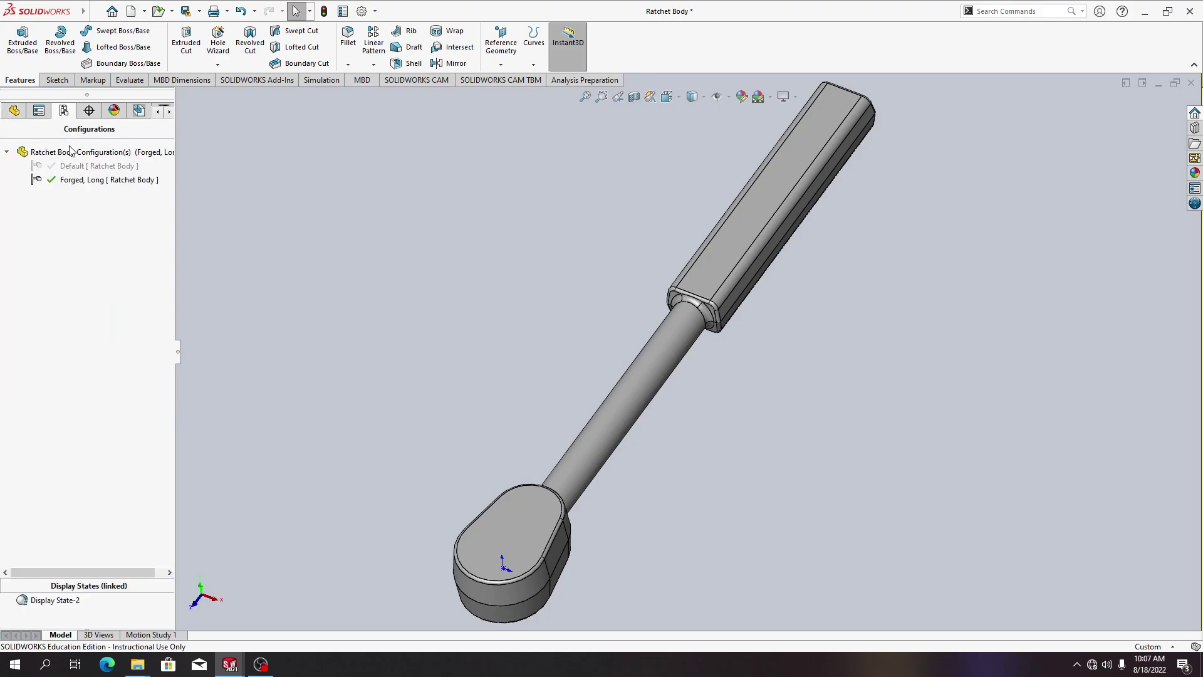
double_click(94, 166)
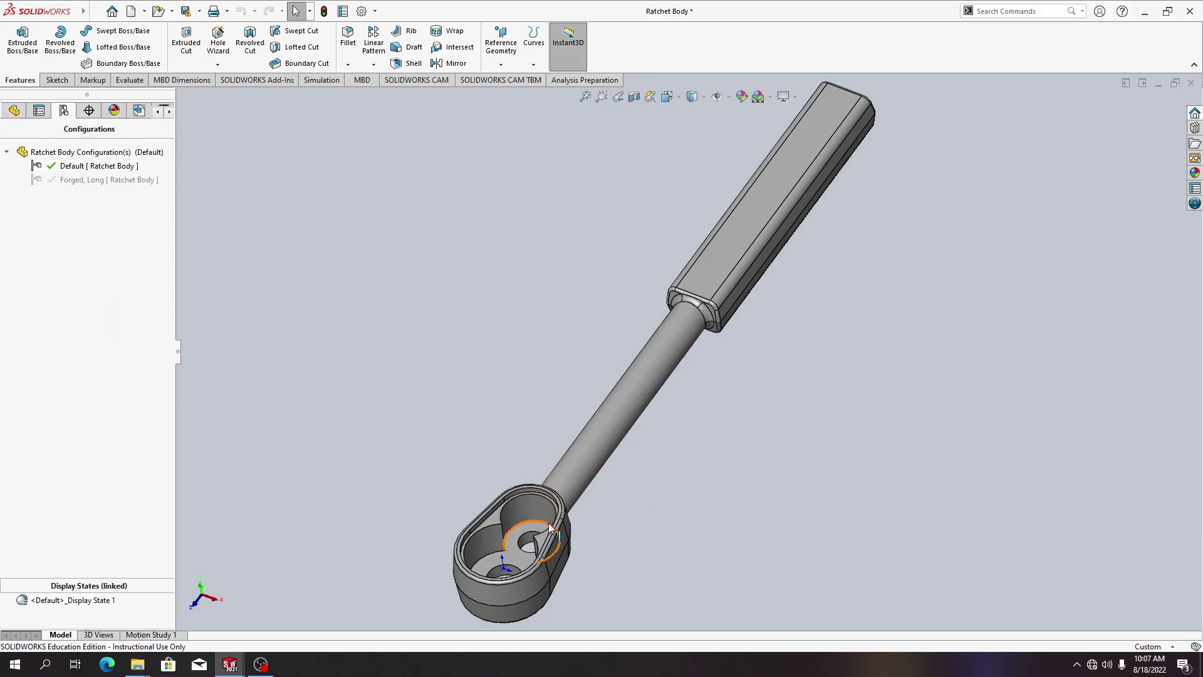
double_click(117, 180)
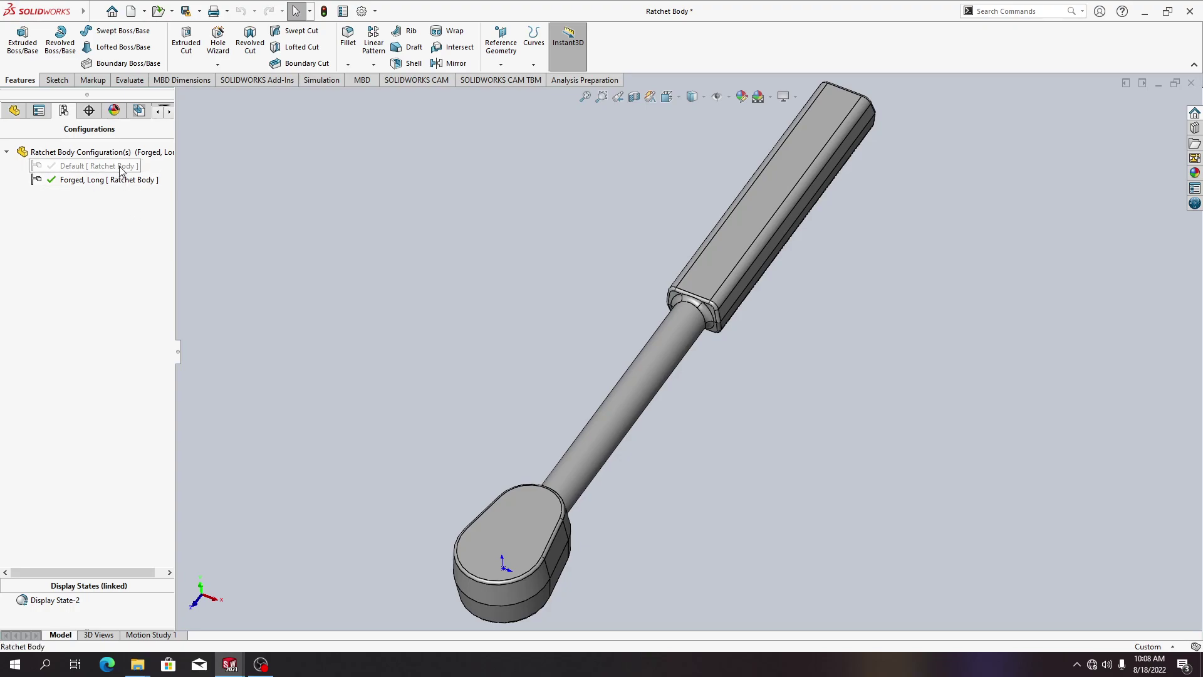
- Activate the Default configuration and duplicate it within the part's configuration list
right_click(121, 169)
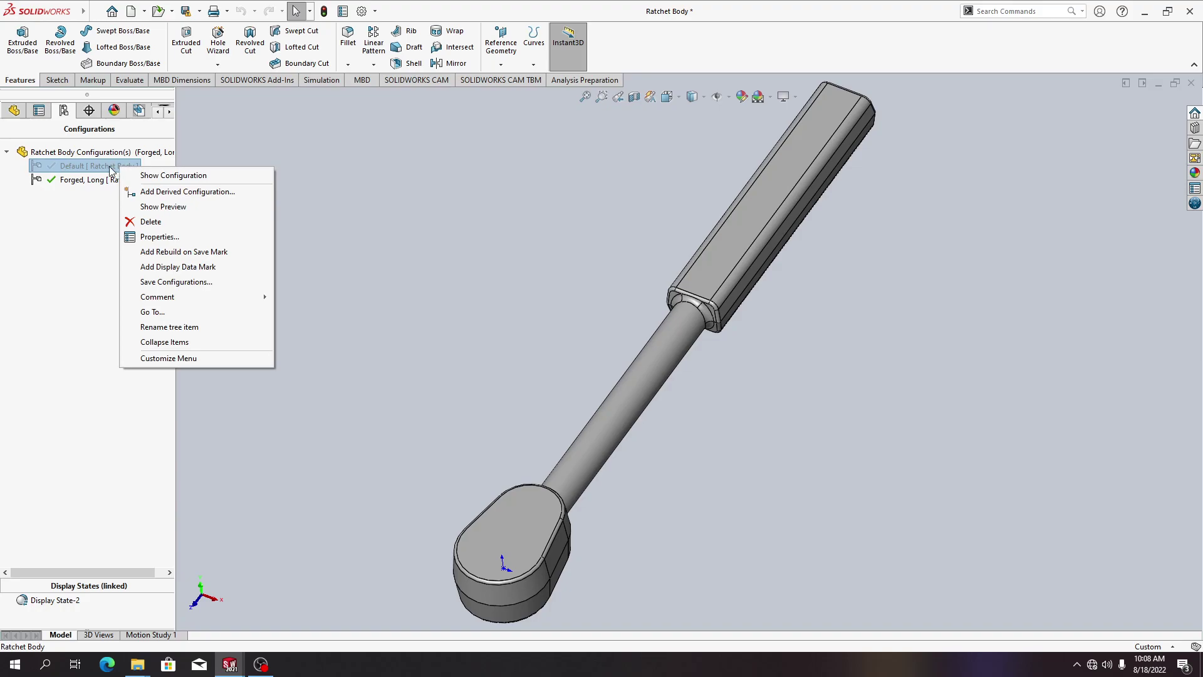
left_click(96, 232)
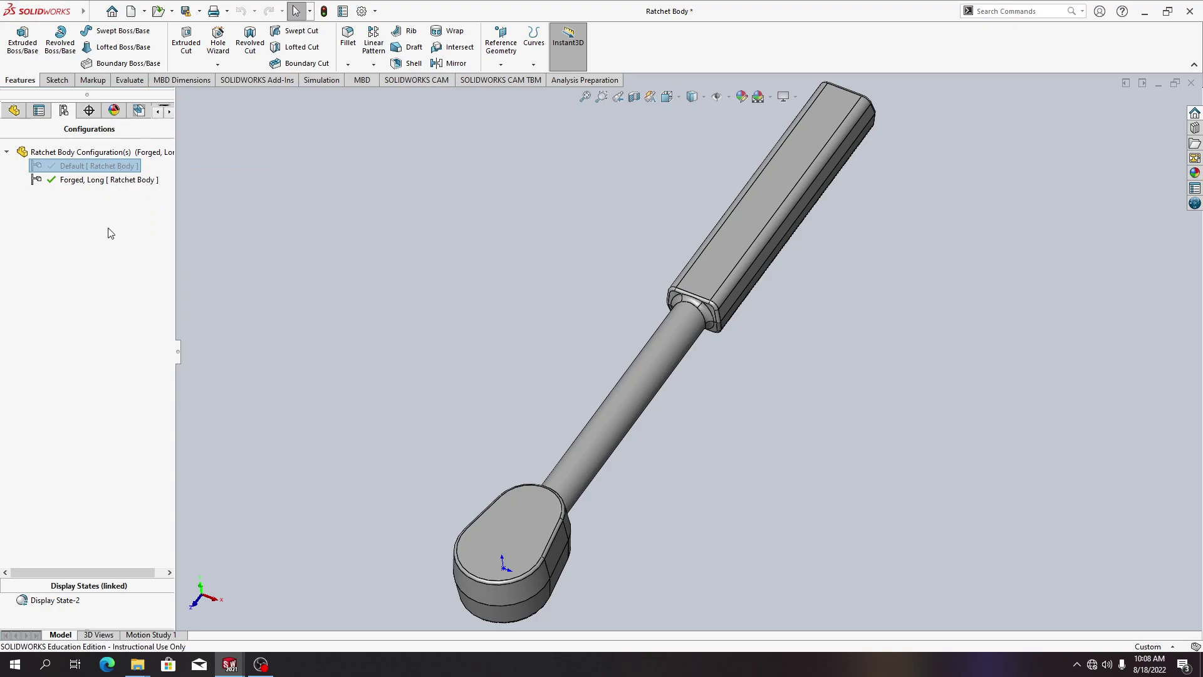
double_click(91, 168)
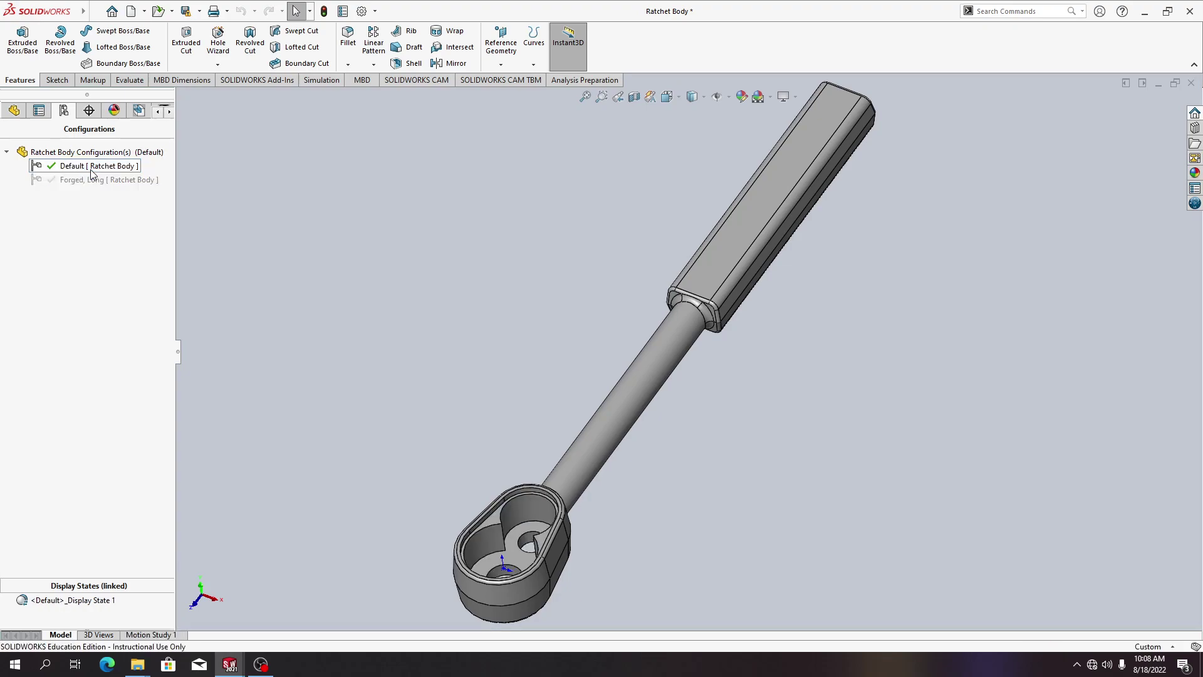
right_click(92, 172)
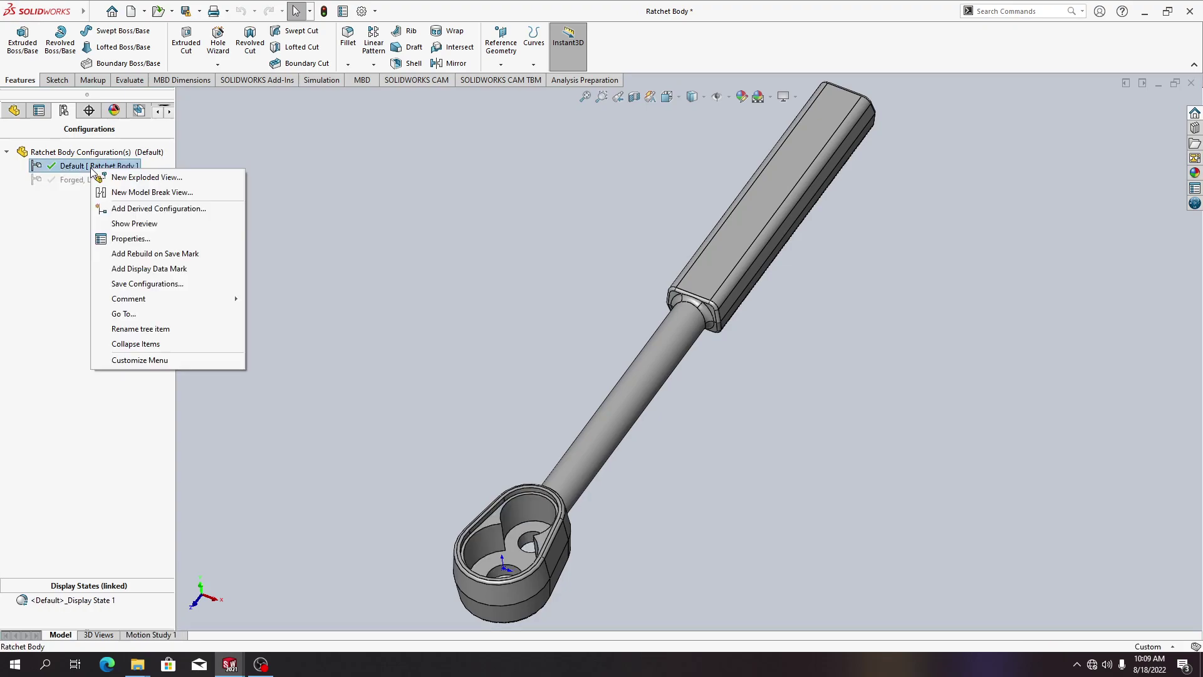
left_click(63, 226)
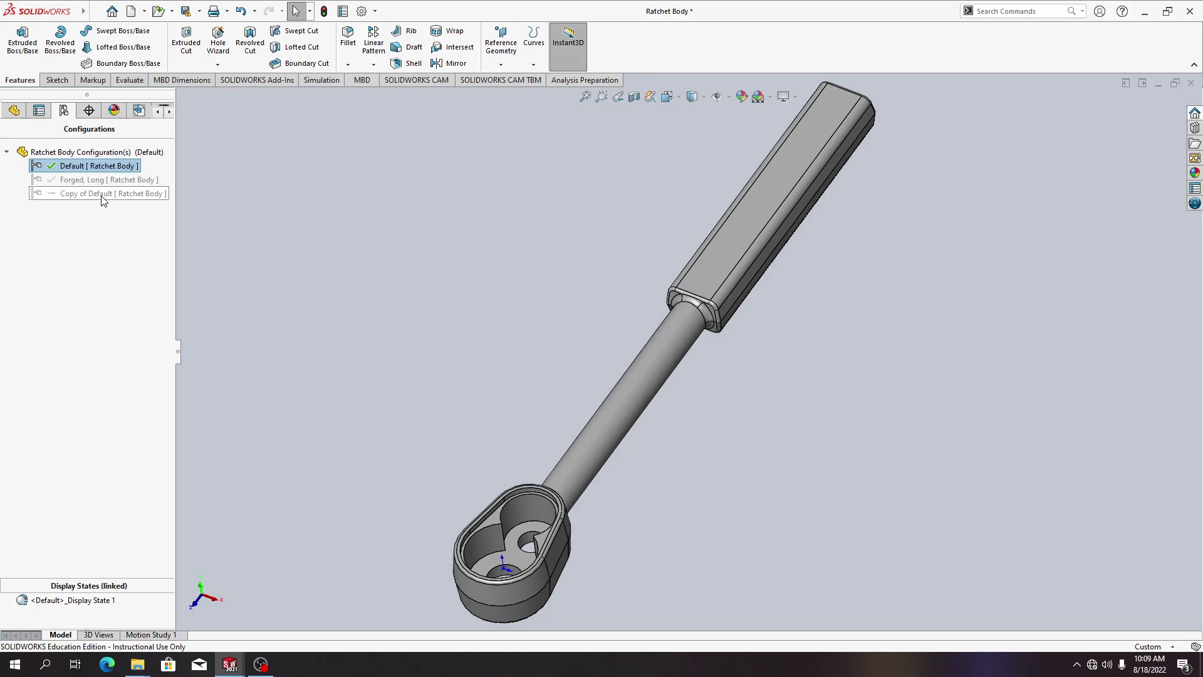
- Activate the Copy of Default configuration and rename it as Machined, Long
right_click(103, 196)
right_click(77, 192)
double_click(59, 193)
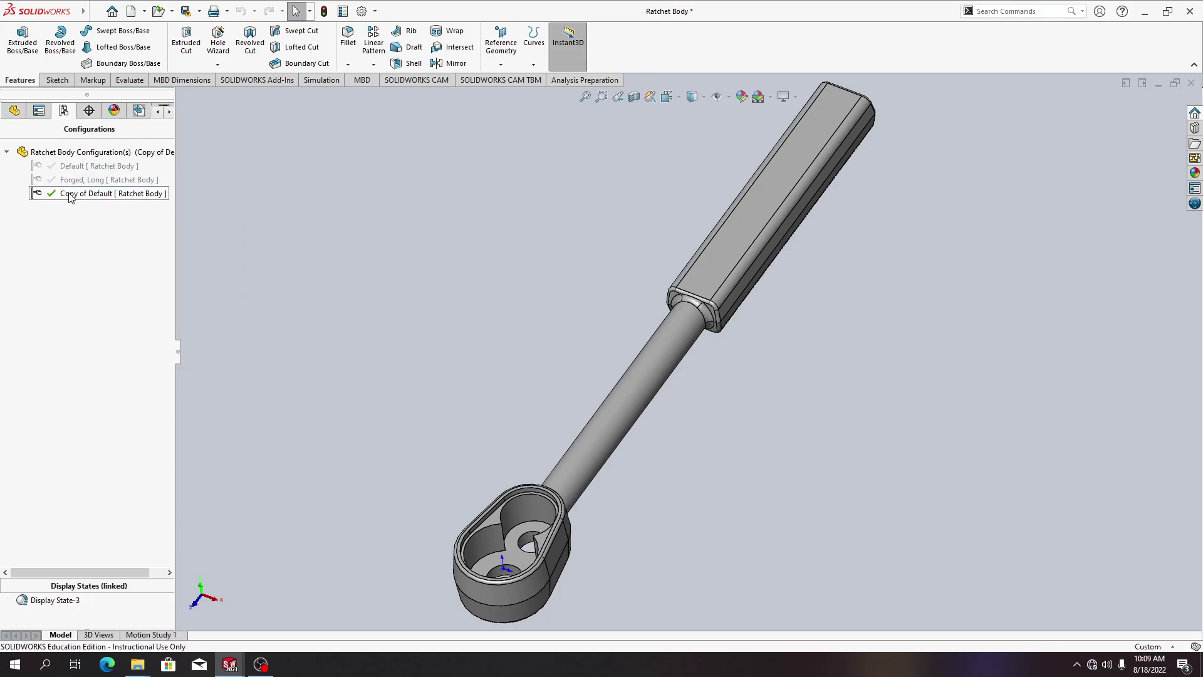
right_click(69, 197)
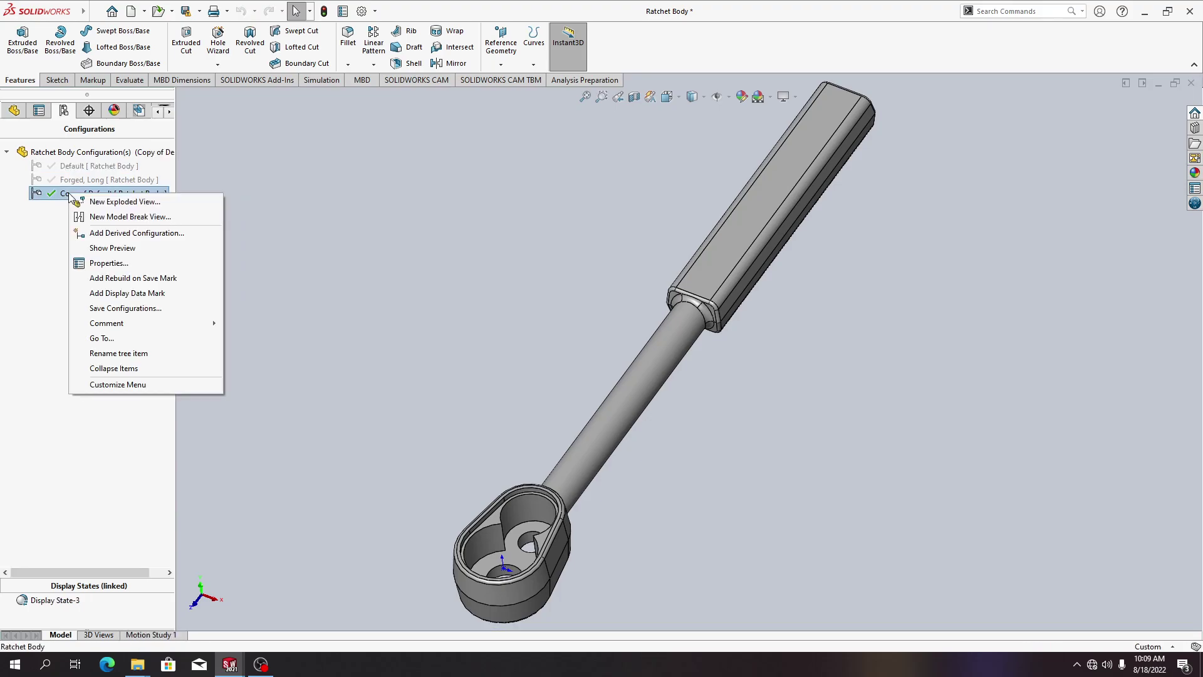
left_click(139, 354)
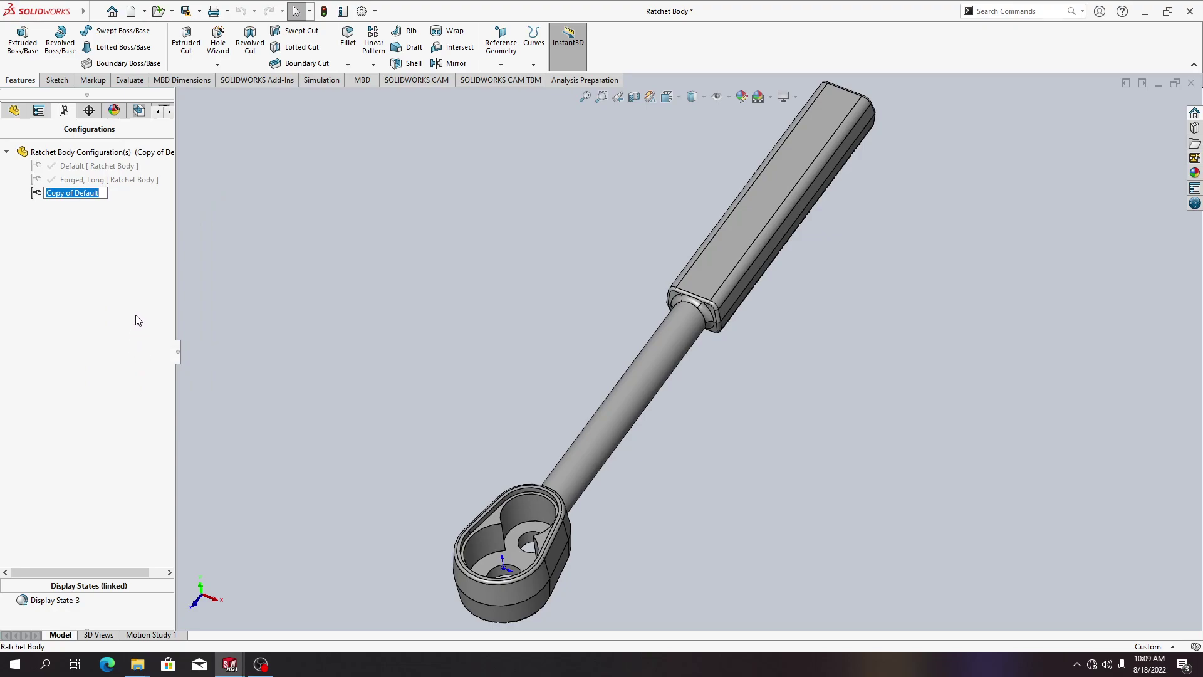
type("Machined , Long")
key("Return")
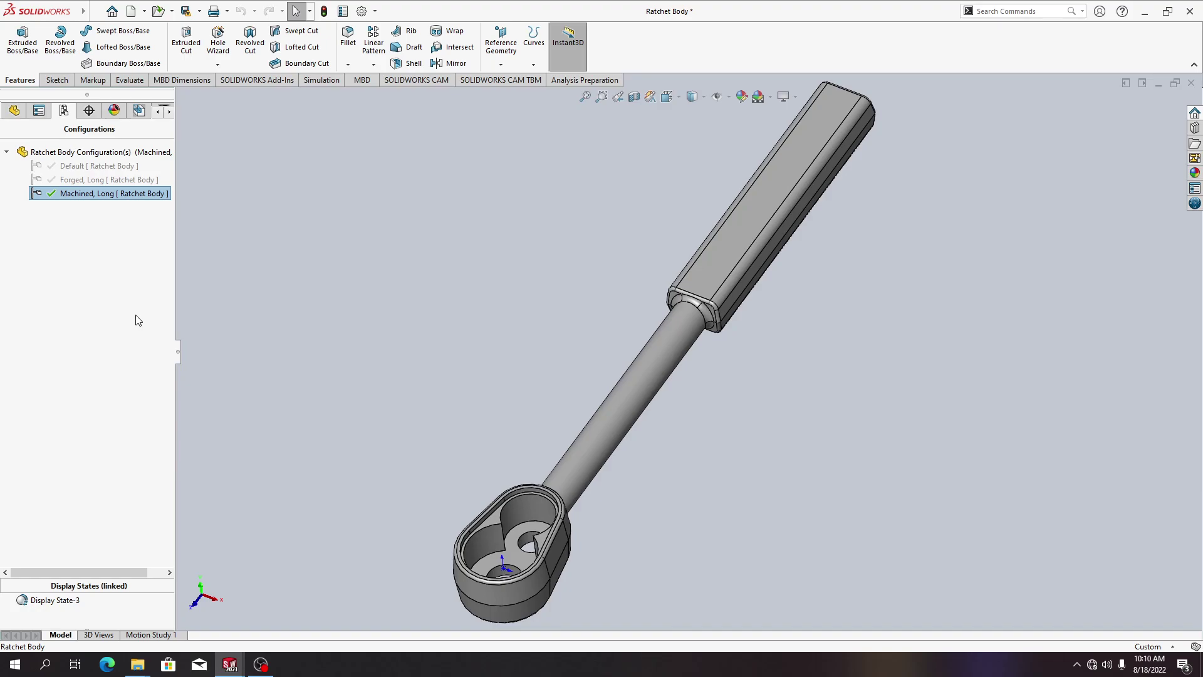
right_click(121, 168)
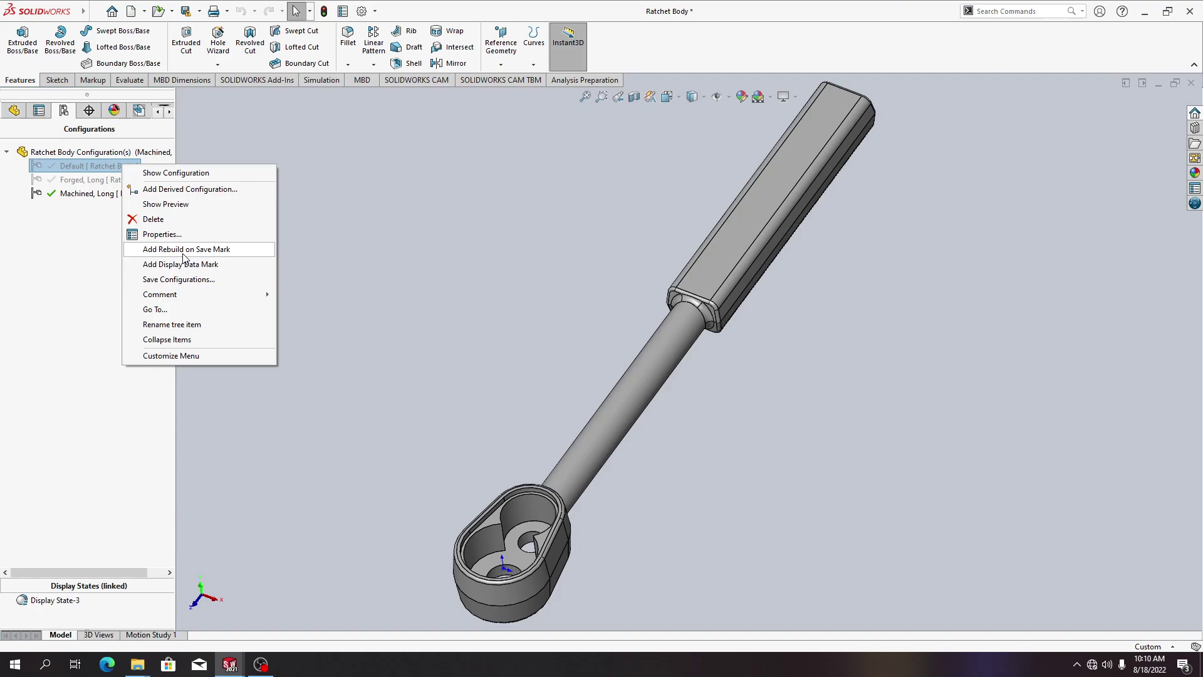
left_click(86, 287)
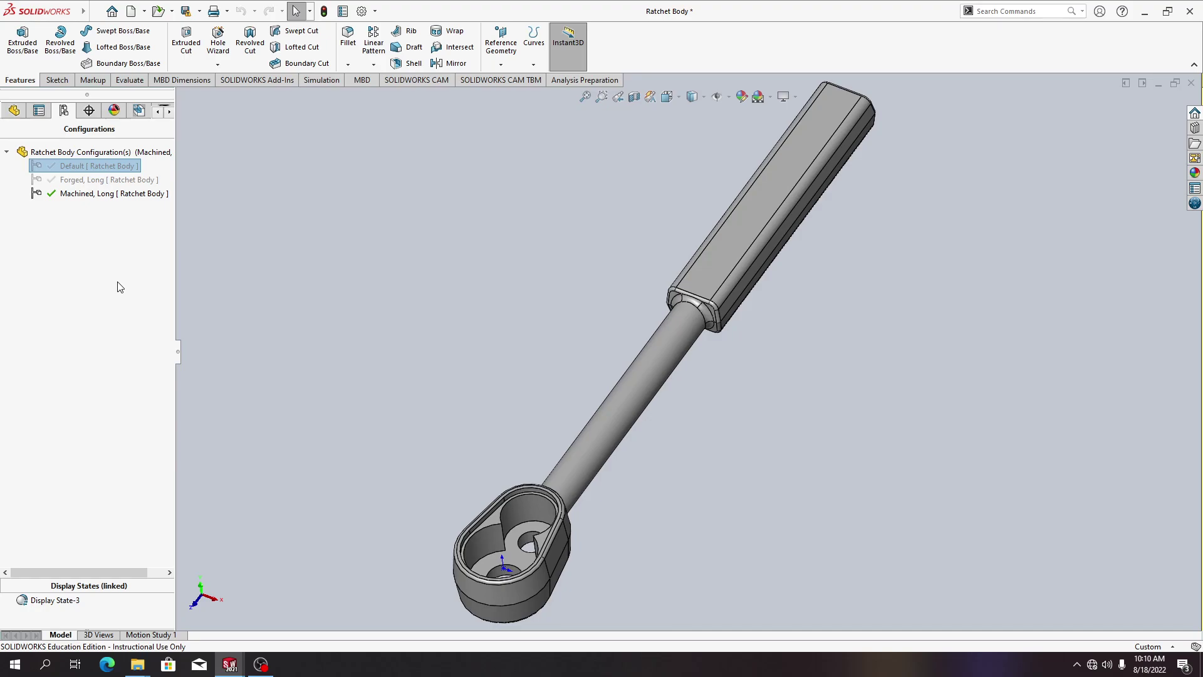
right_click(116, 194)
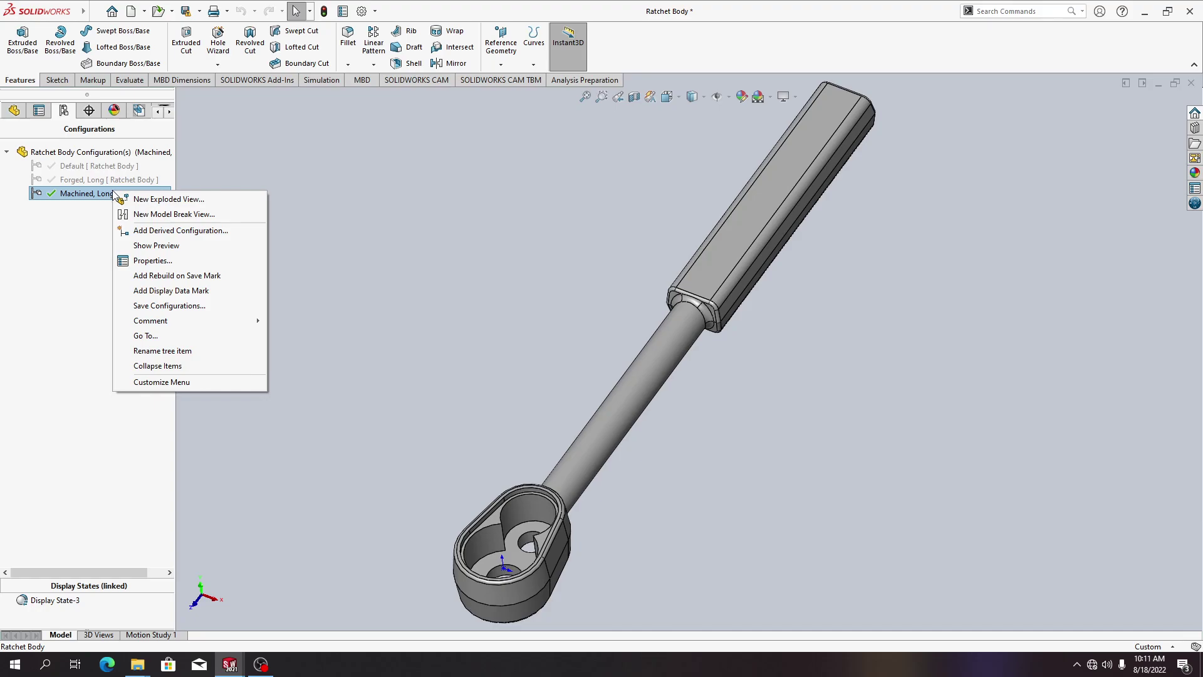
left_click(59, 251)
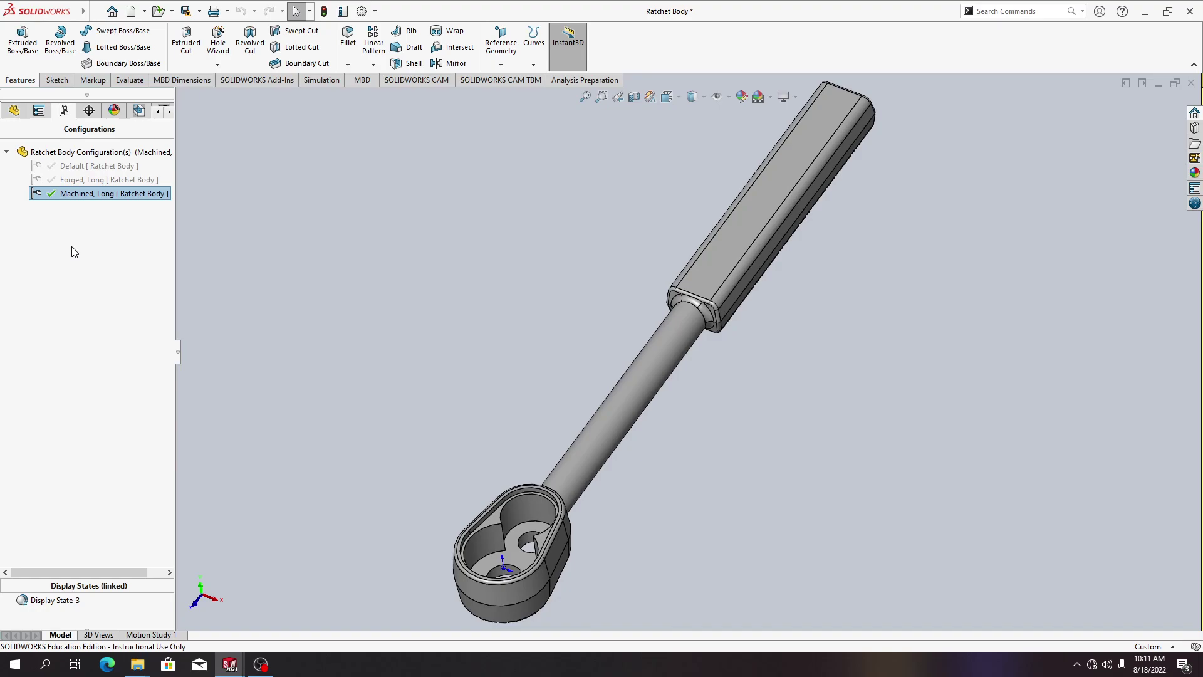
- Activate the Forged, Long configuration and duplicate it within the part's configuration list
double_click(100, 182)
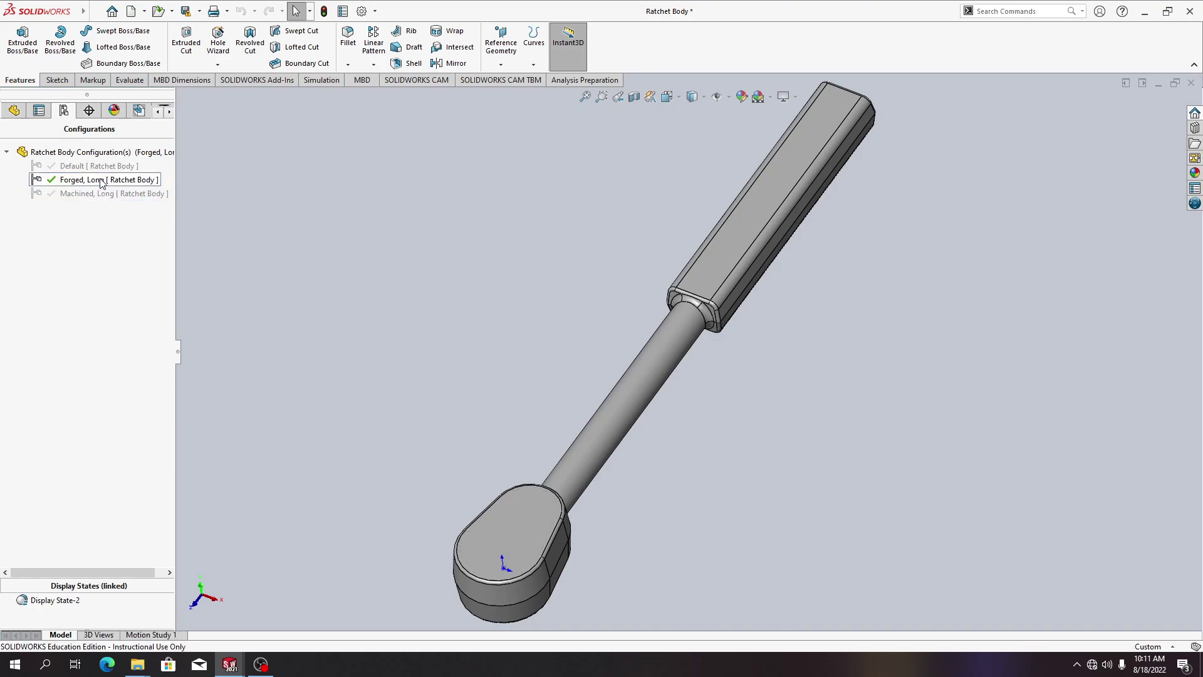
left_click(102, 167)
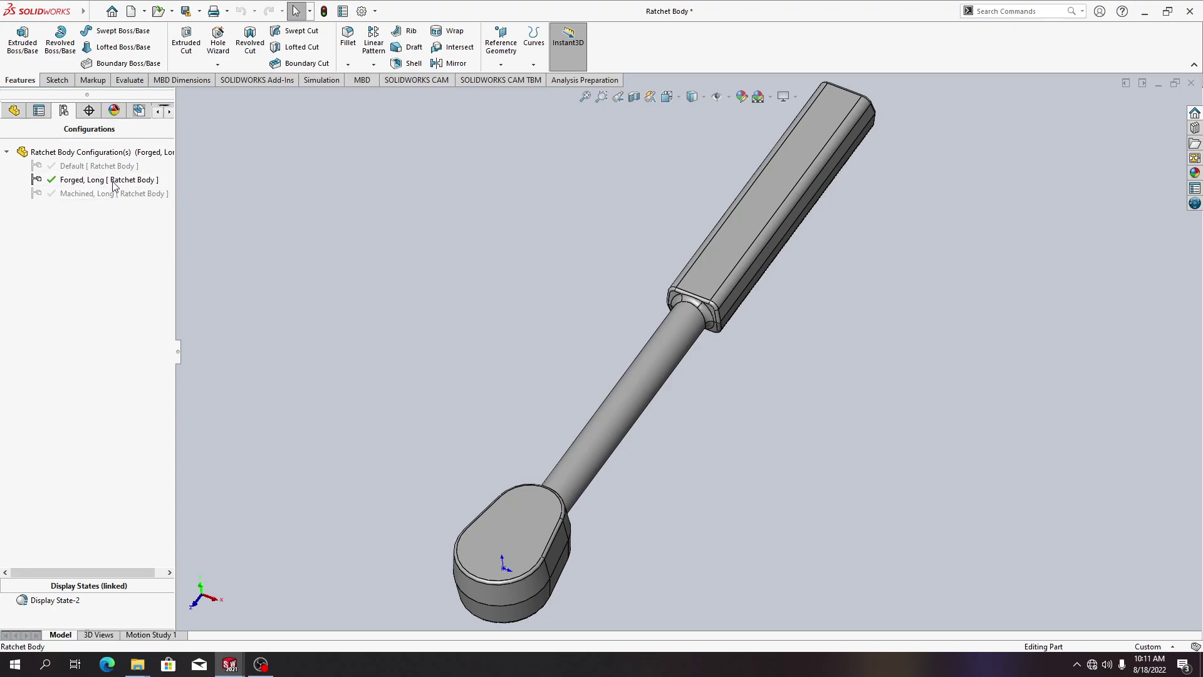
left_click(99, 182)
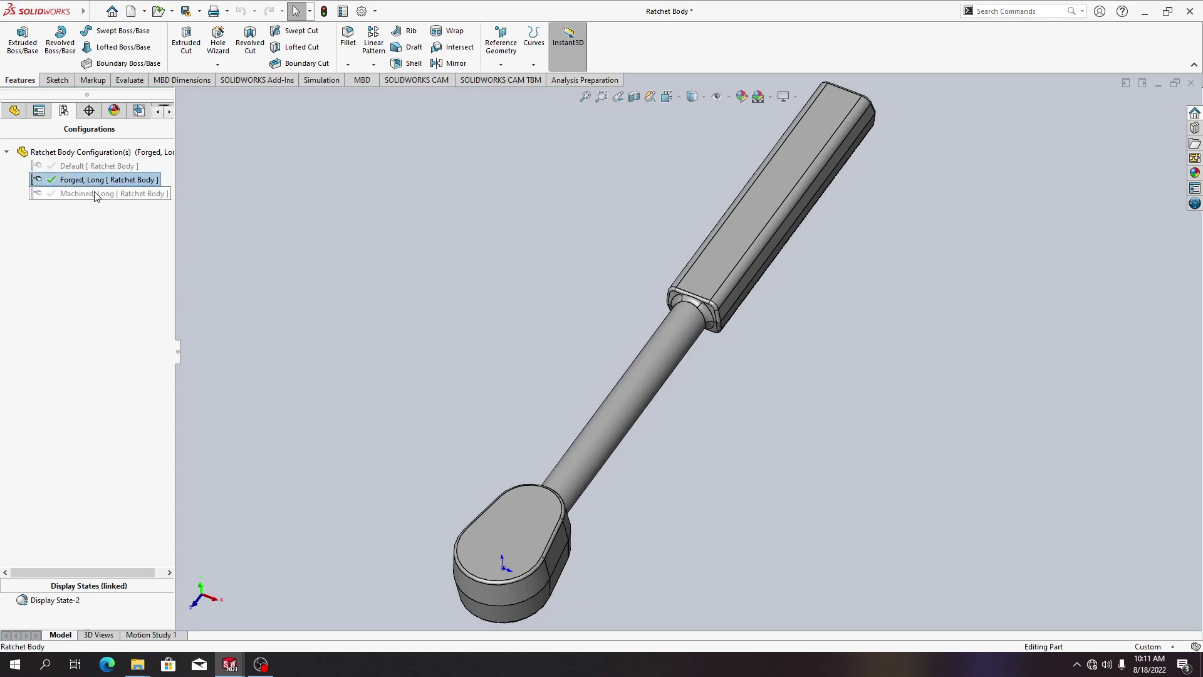
key("ctrl+c")
key("ctrl+v")
- Activate the Copy of Forged, Long configuration and rename it as Forged, Short
right_click(96, 210)
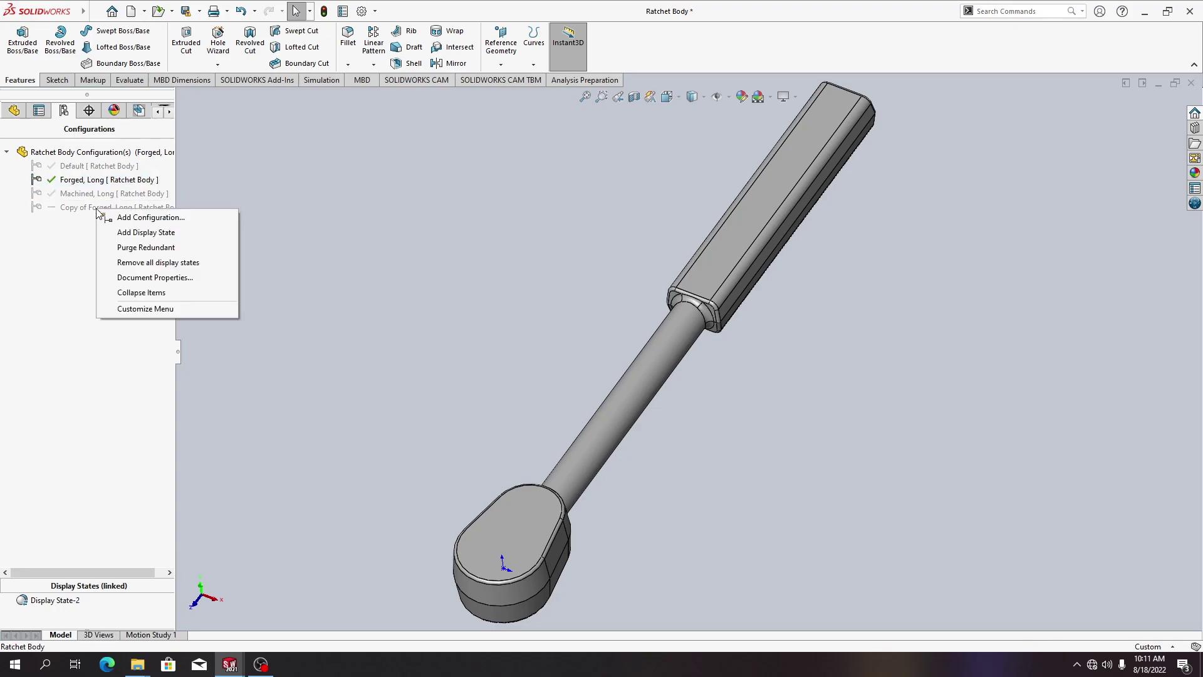
right_click(83, 213)
double_click(67, 210)
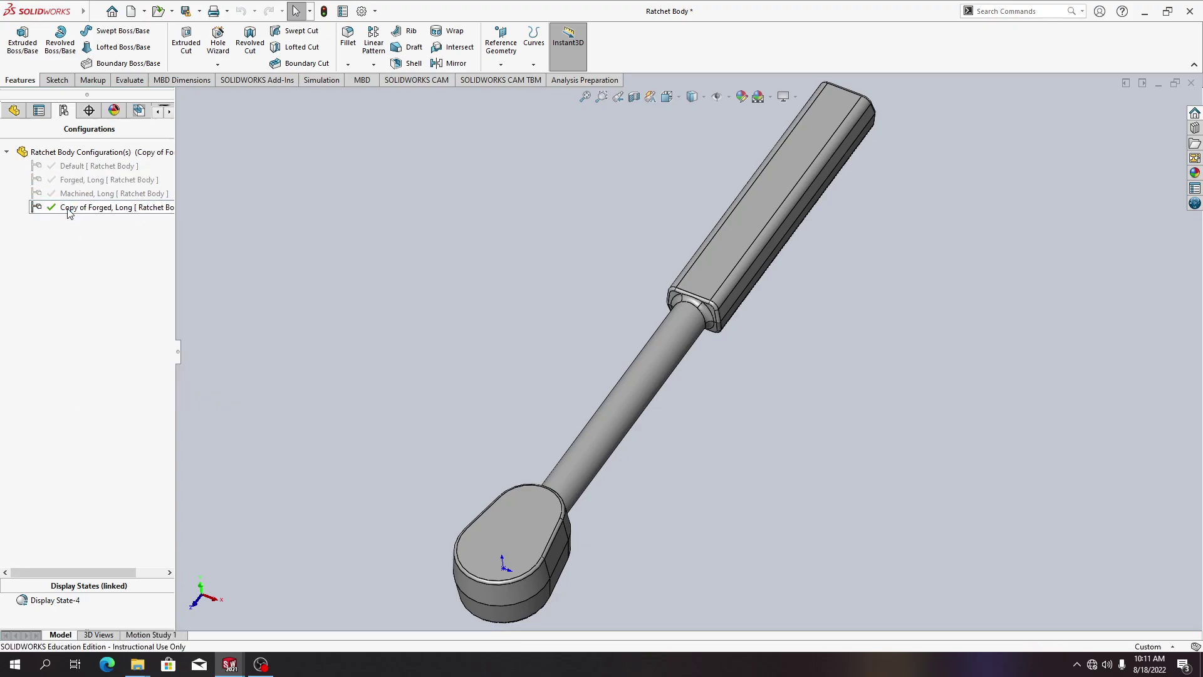
right_click(69, 211)
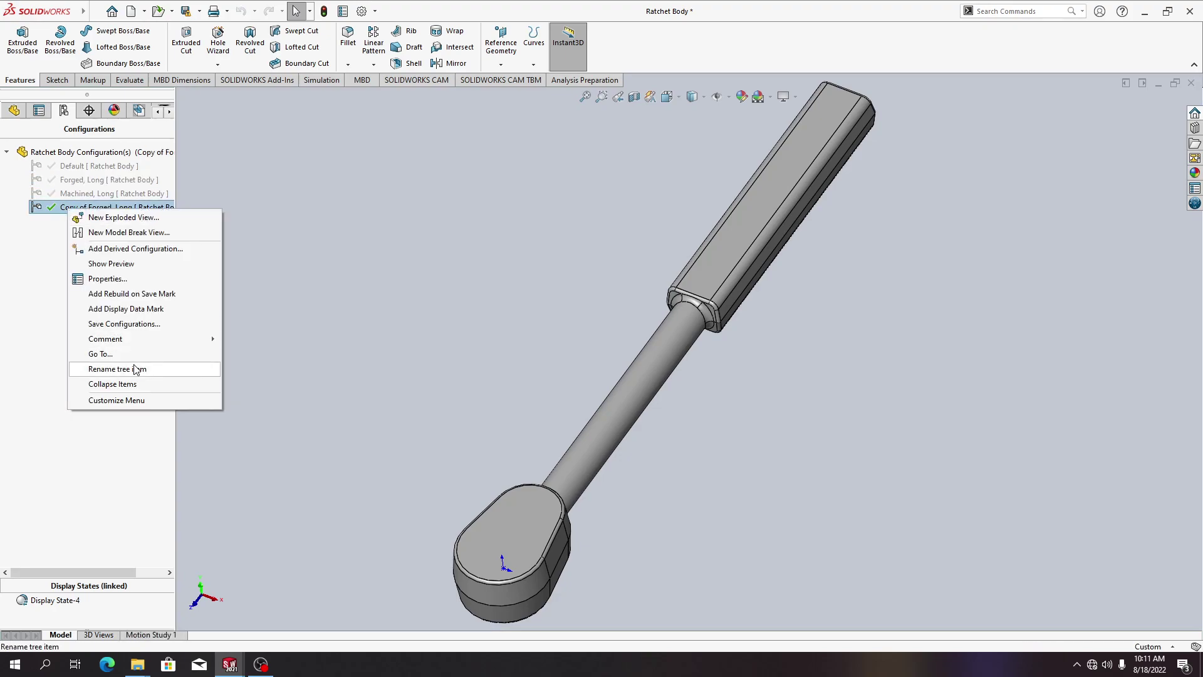
left_click(136, 369)
type("Forg")
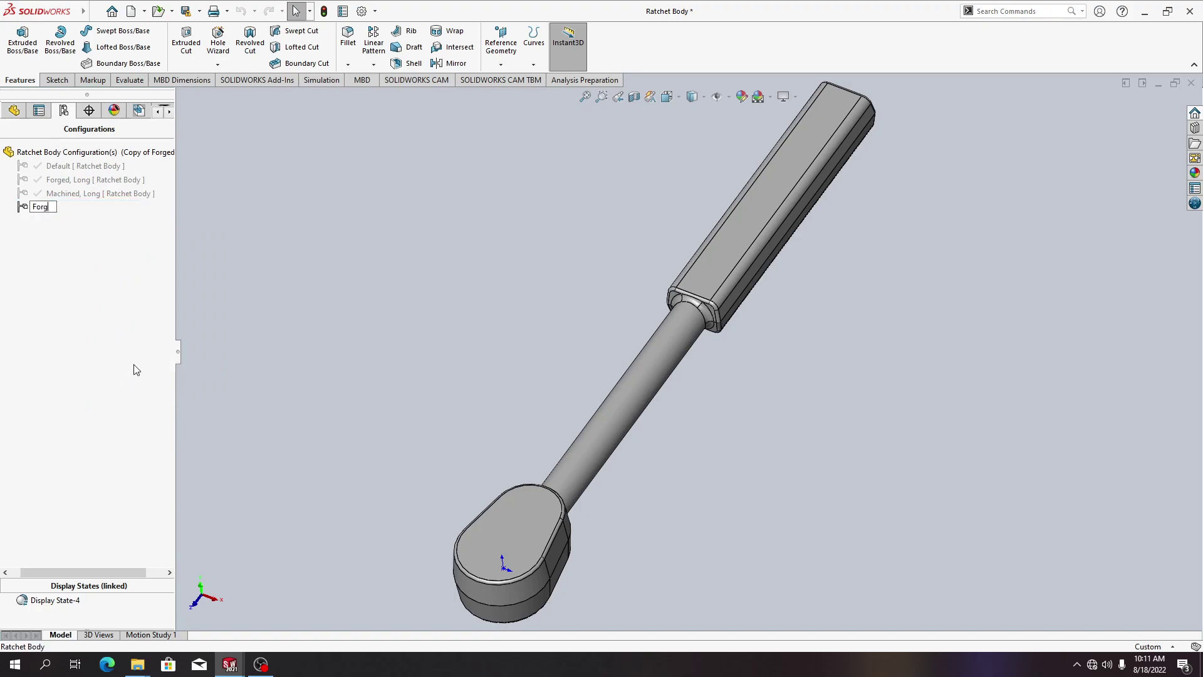
type("ed, Short")
key("Return")
- Activate the Machined, Long configuration and duplicate it within the part's configuration list
double_click(91, 193)
right_click(91, 193)
left_click(46, 288)
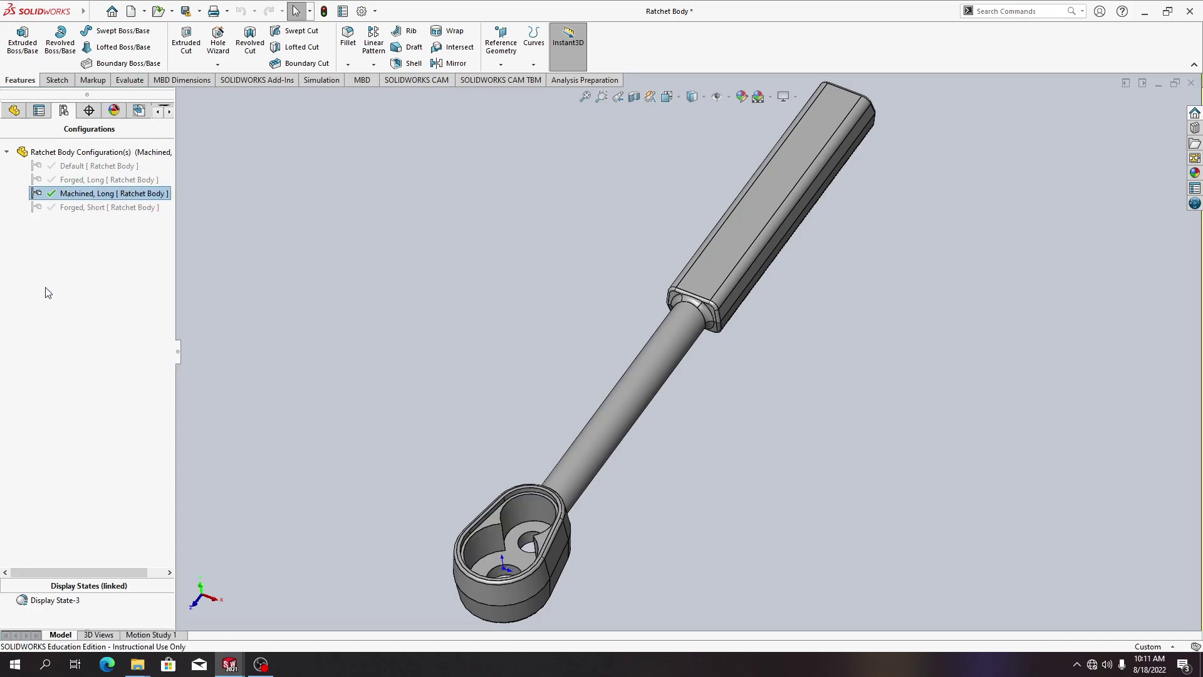
key("ctrl+c")
key("ctrl+v")
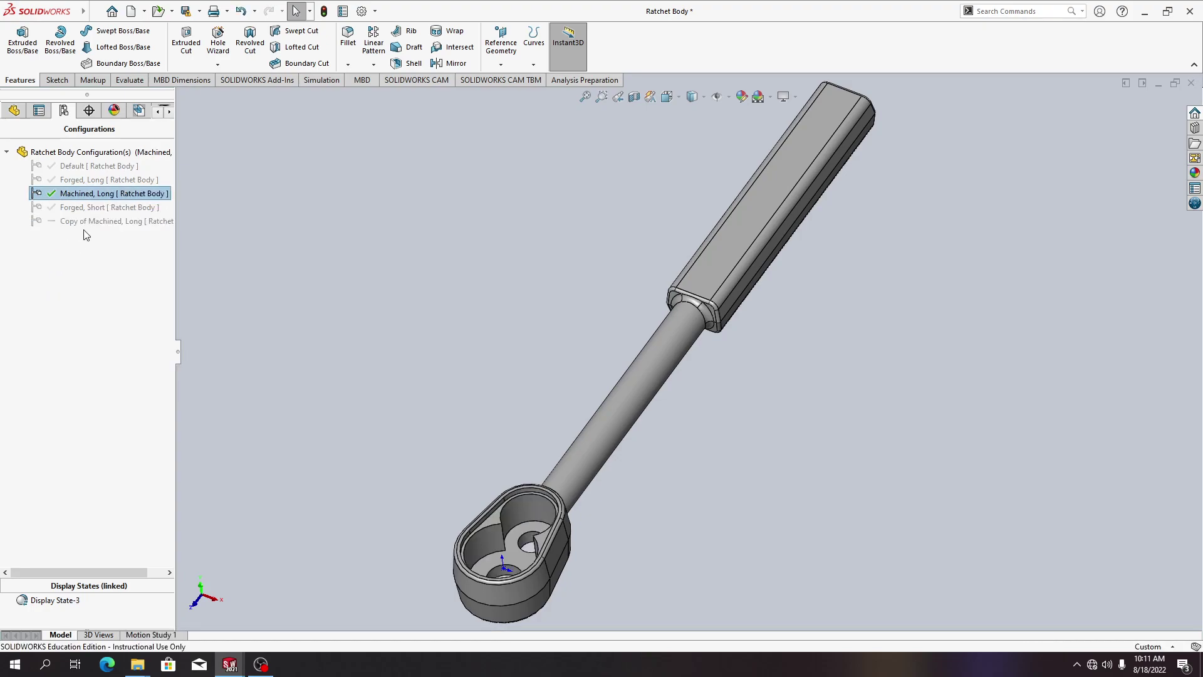
- Rename the Copy of Machined, Long configuration as Machined, Short
right_click(73, 222)
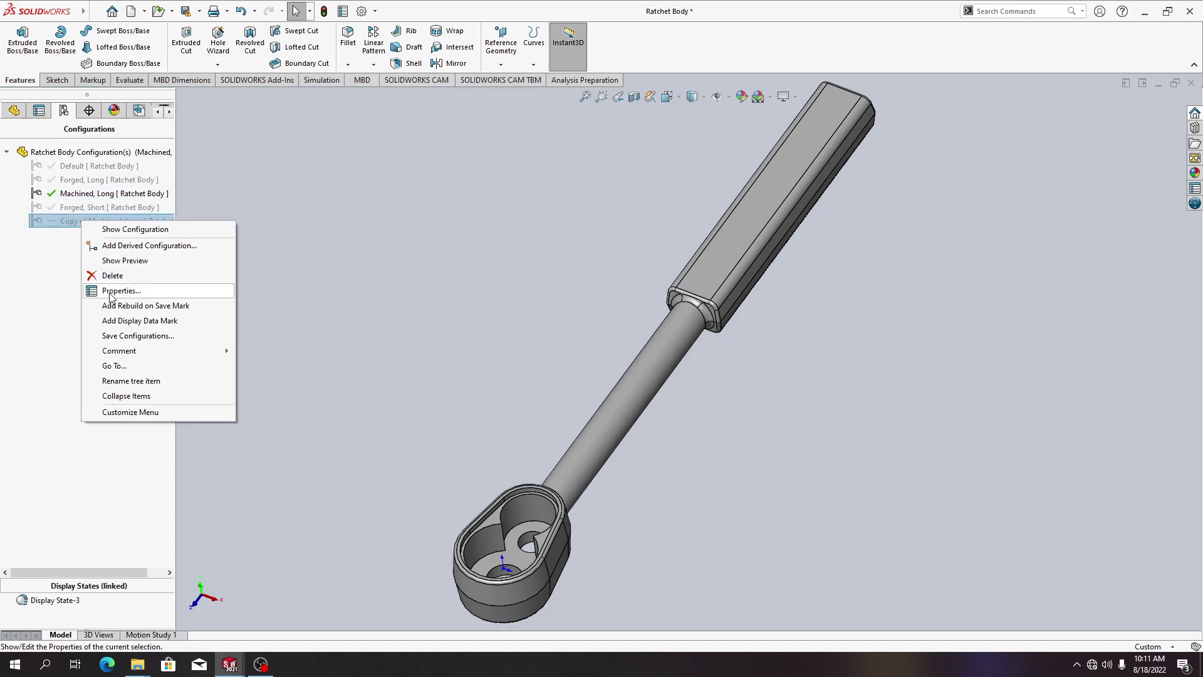
left_click(145, 383)
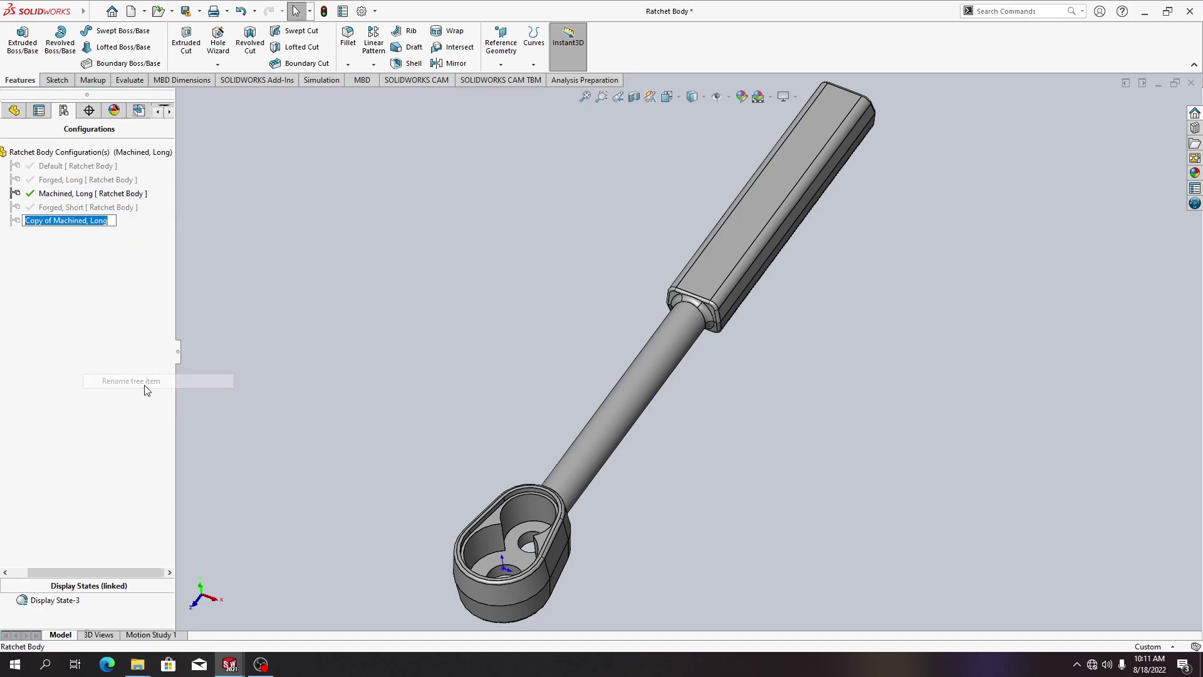
type("Machine")
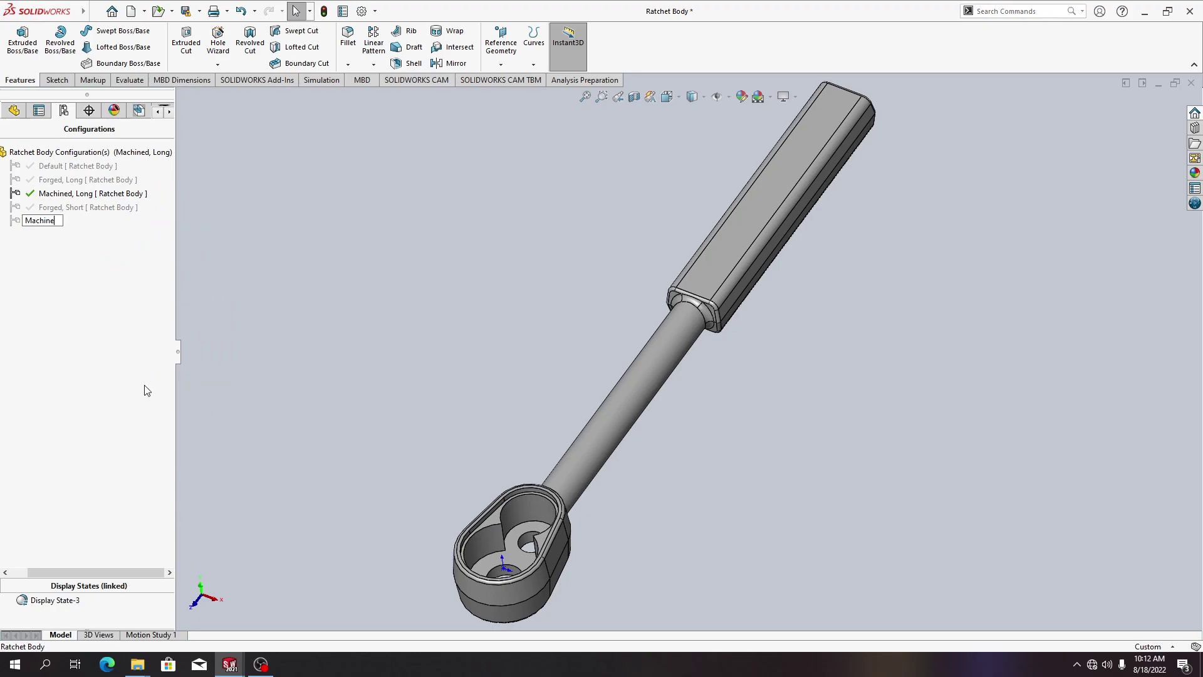
type("d, Short")
key("Return")
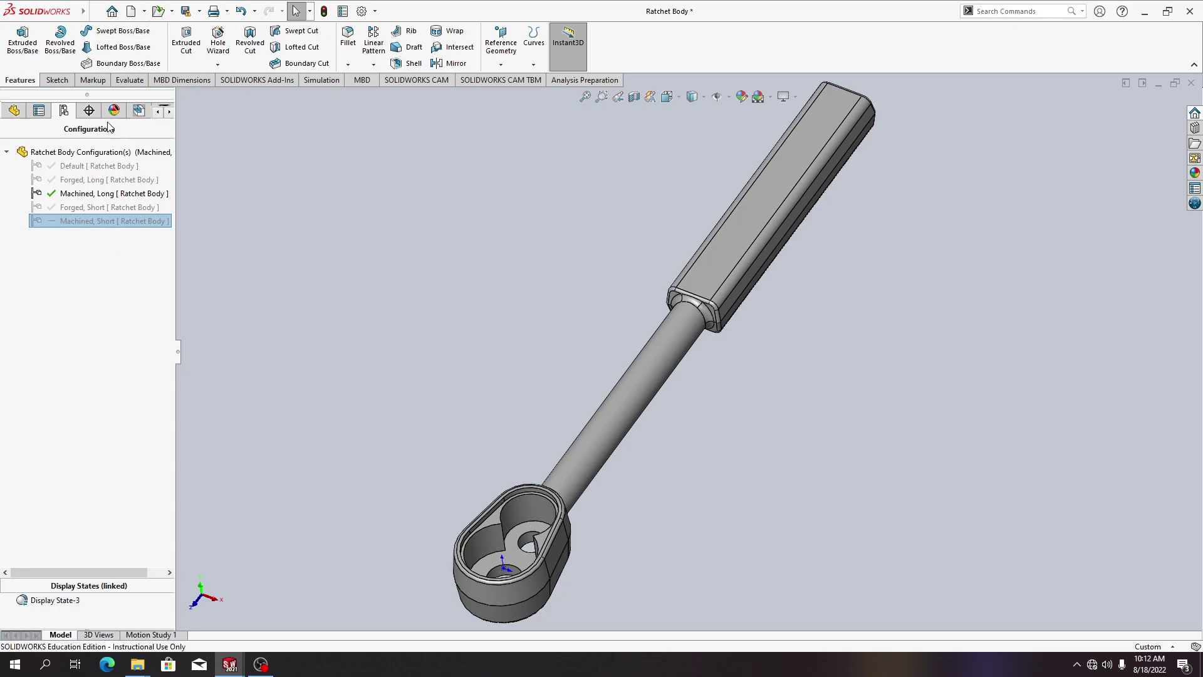
right_click(115, 164)
right_click(93, 166)
right_click(91, 154)
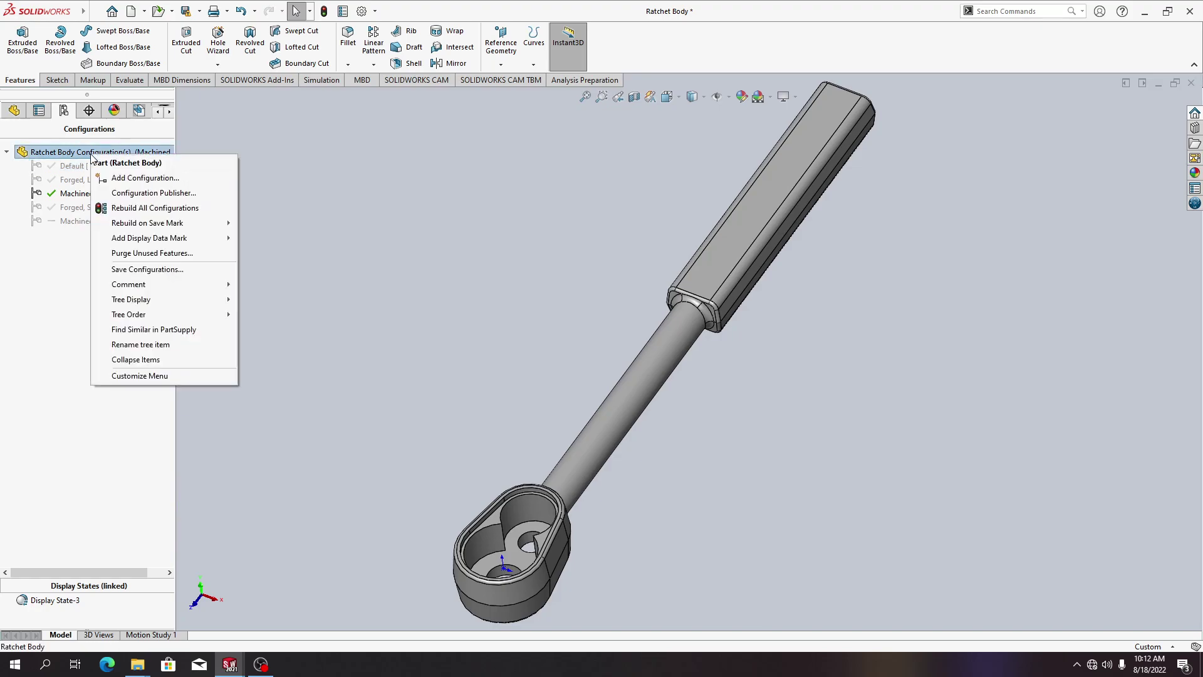
left_click(55, 308)
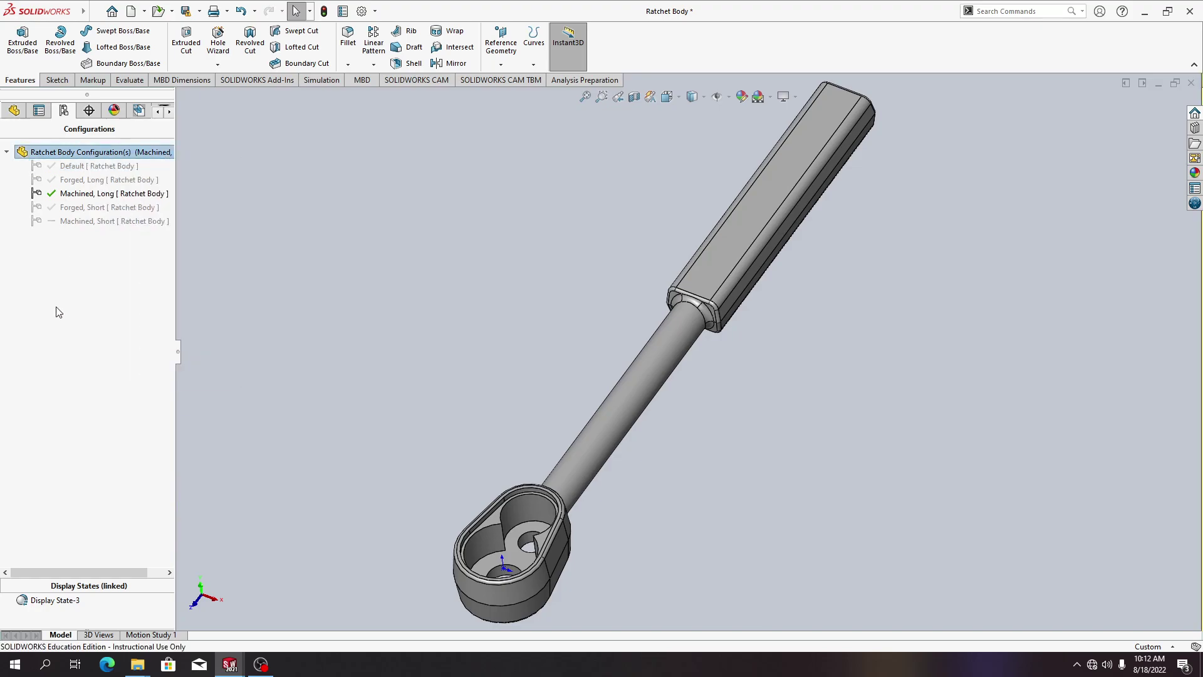
right_click(103, 157)
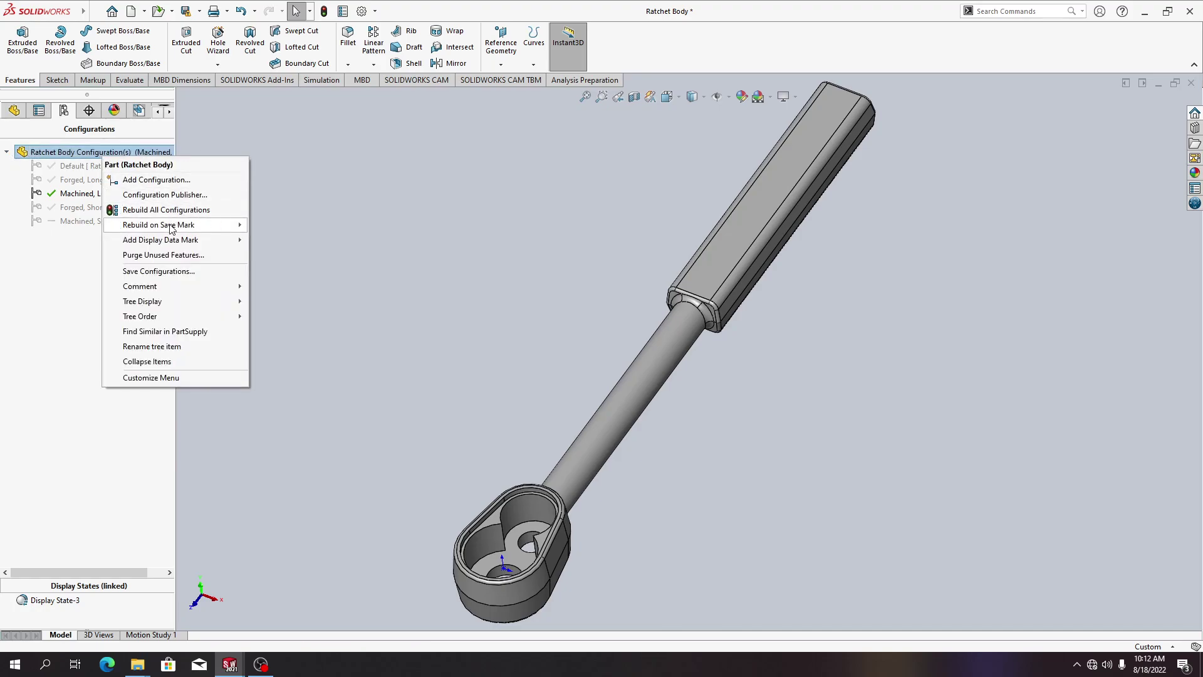
mouse_move(173, 229)
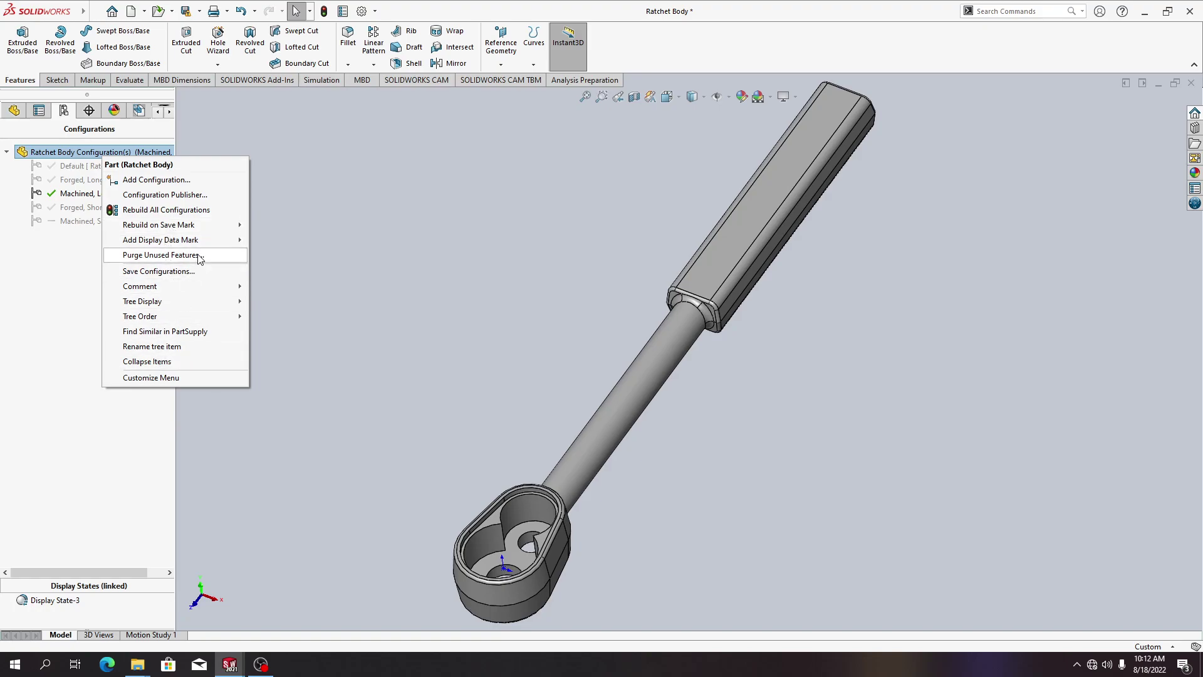
left_click(80, 309)
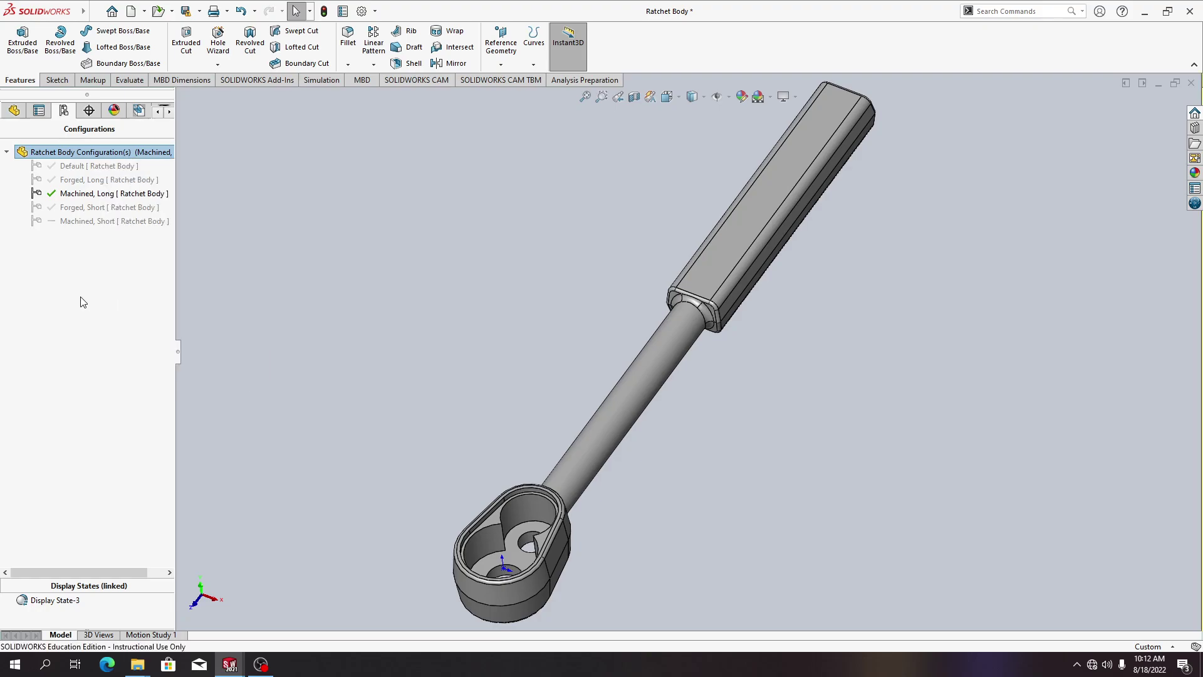
- Activate the Machined, Short configuration and set the configuration tree order to Literal
double_click(119, 225)
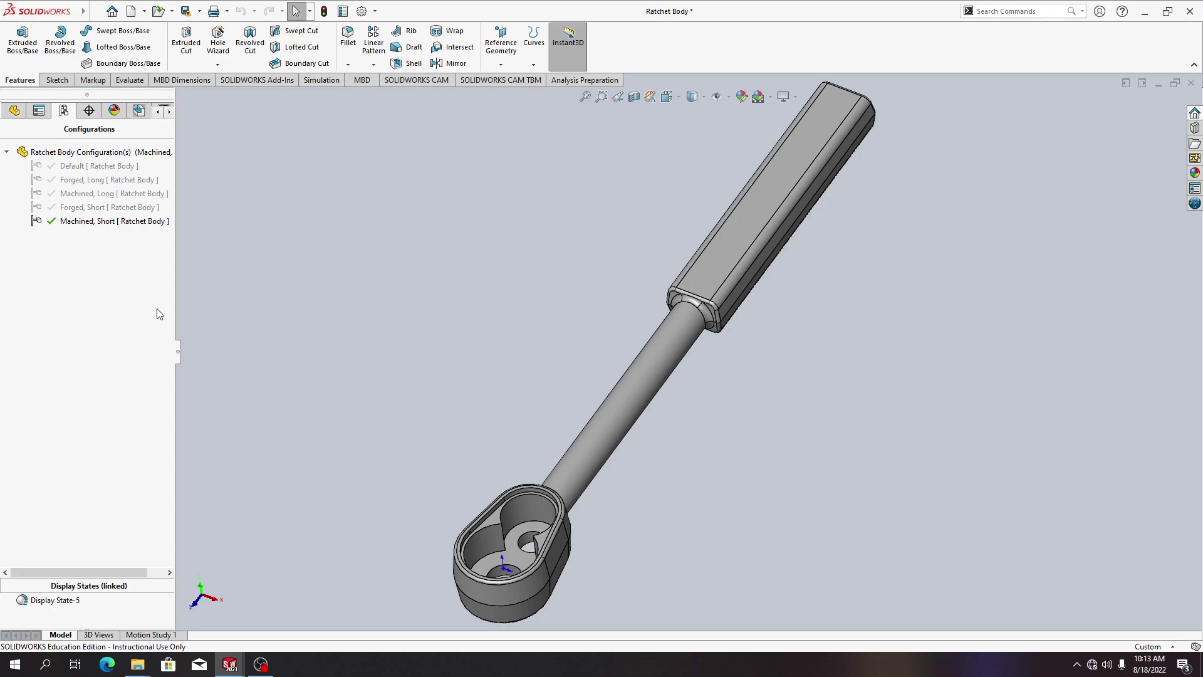
right_click(84, 155)
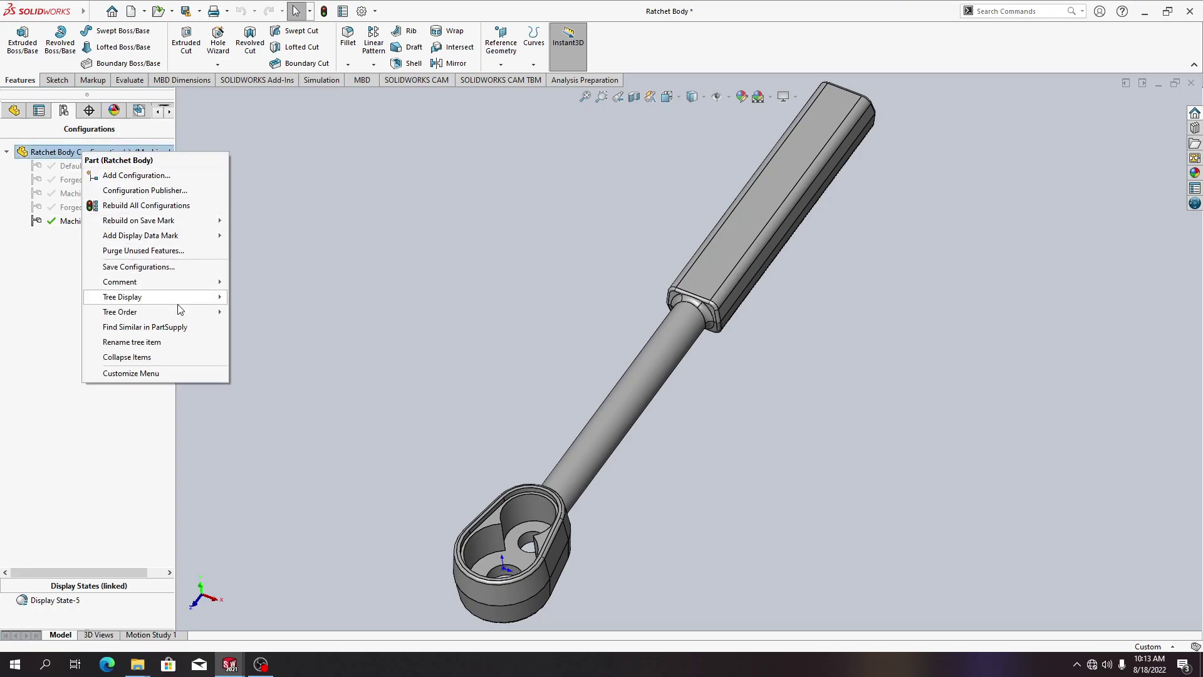
mouse_move(180, 313)
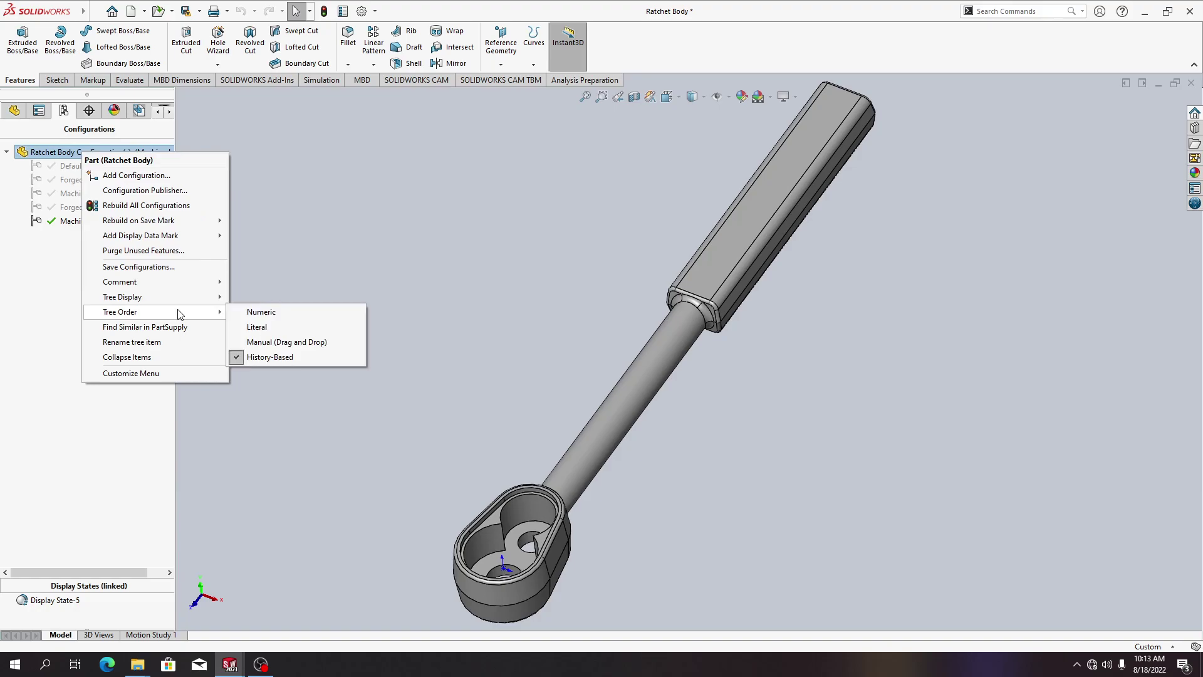
left_click(279, 329)
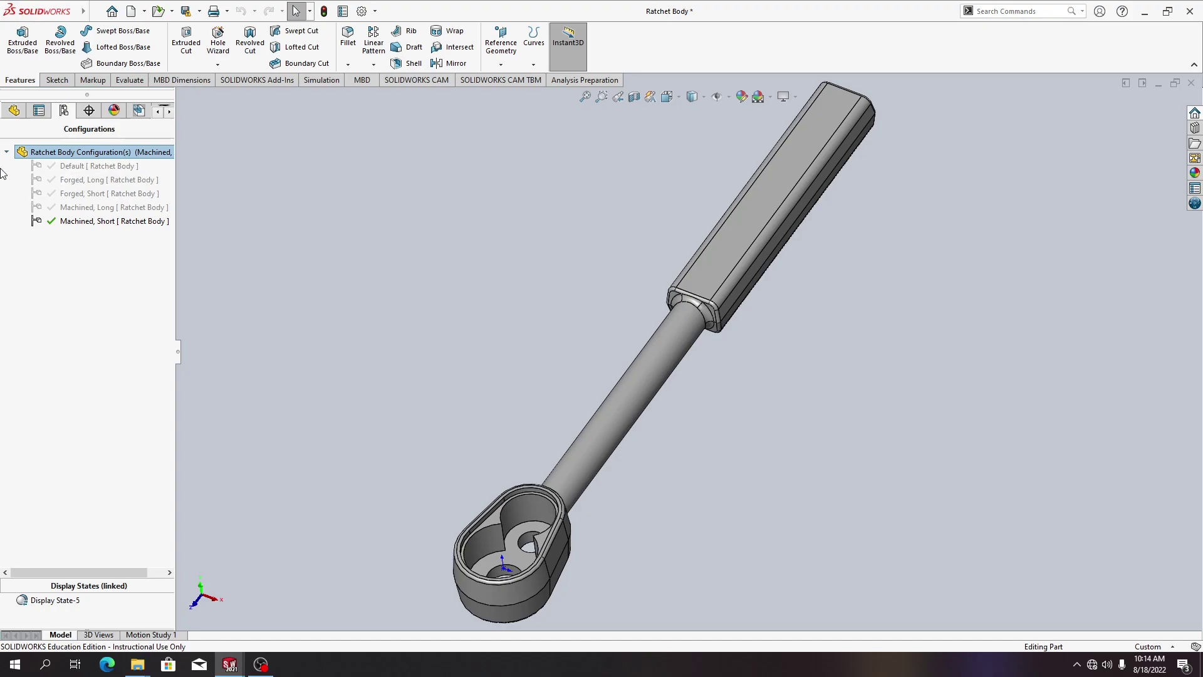
- Try setting the handle's 220 mm overall length dimension to 180 mm in the Machined, Short configuration, and undo the change
left_click(10, 113)
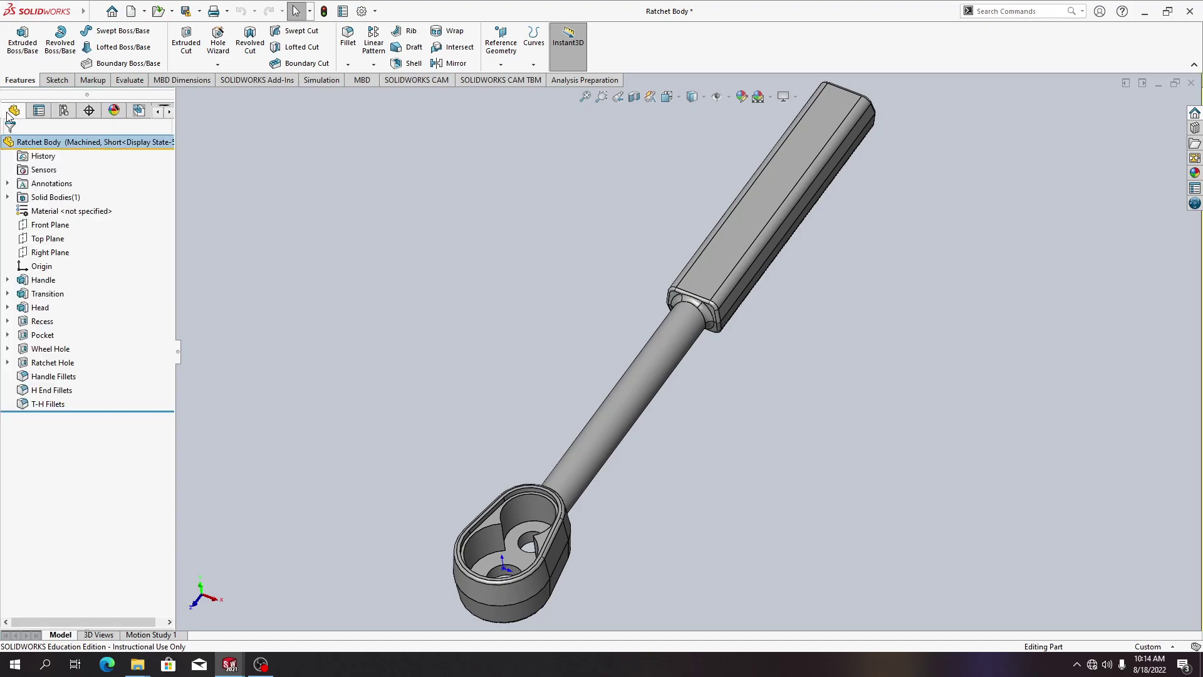
left_click(46, 282)
middle_click_drag(786, 323, 776, 302)
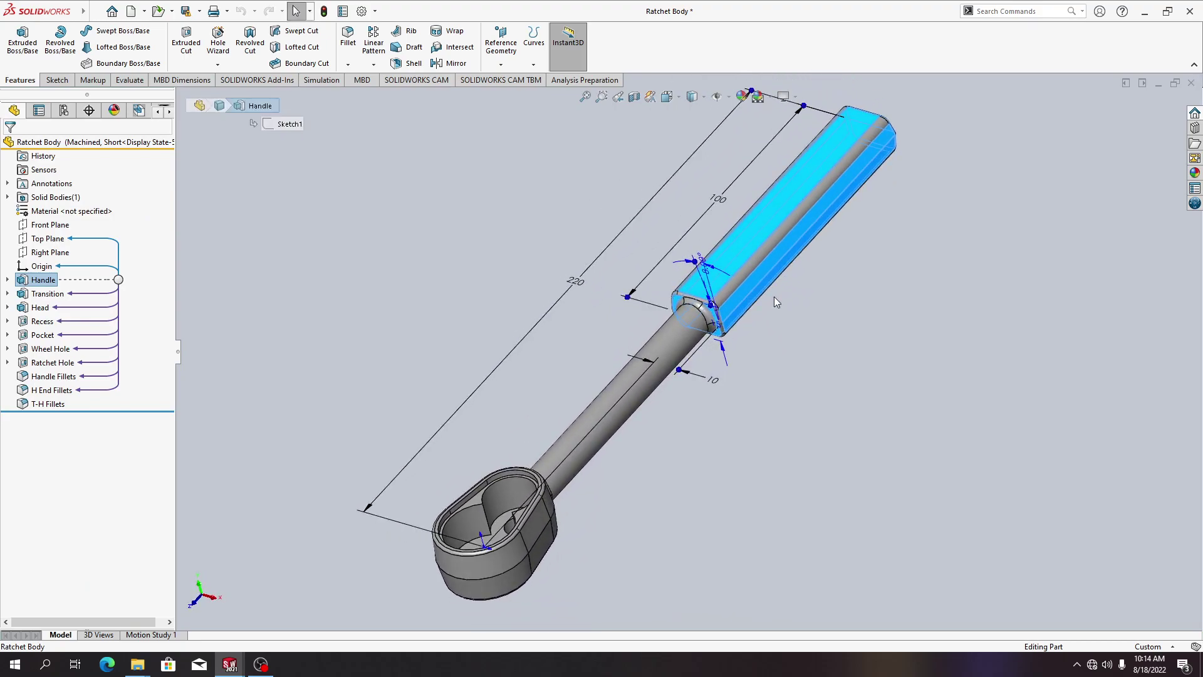
middle_click_drag(781, 287, 880, 303)
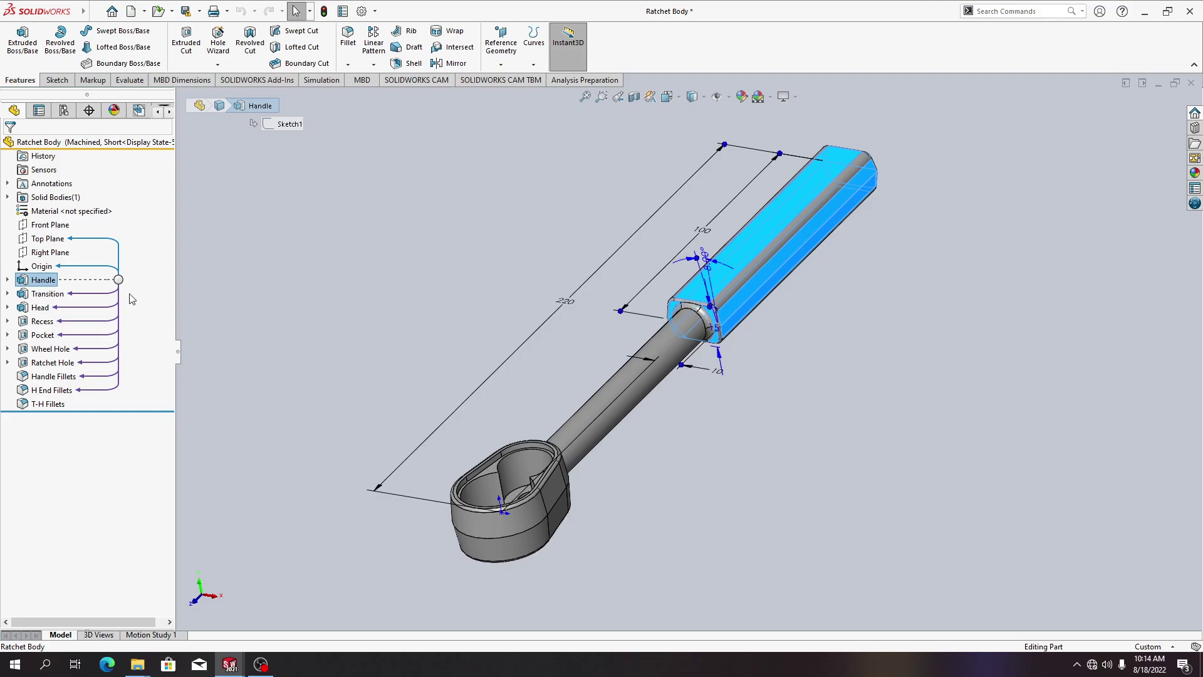
left_click(8, 280)
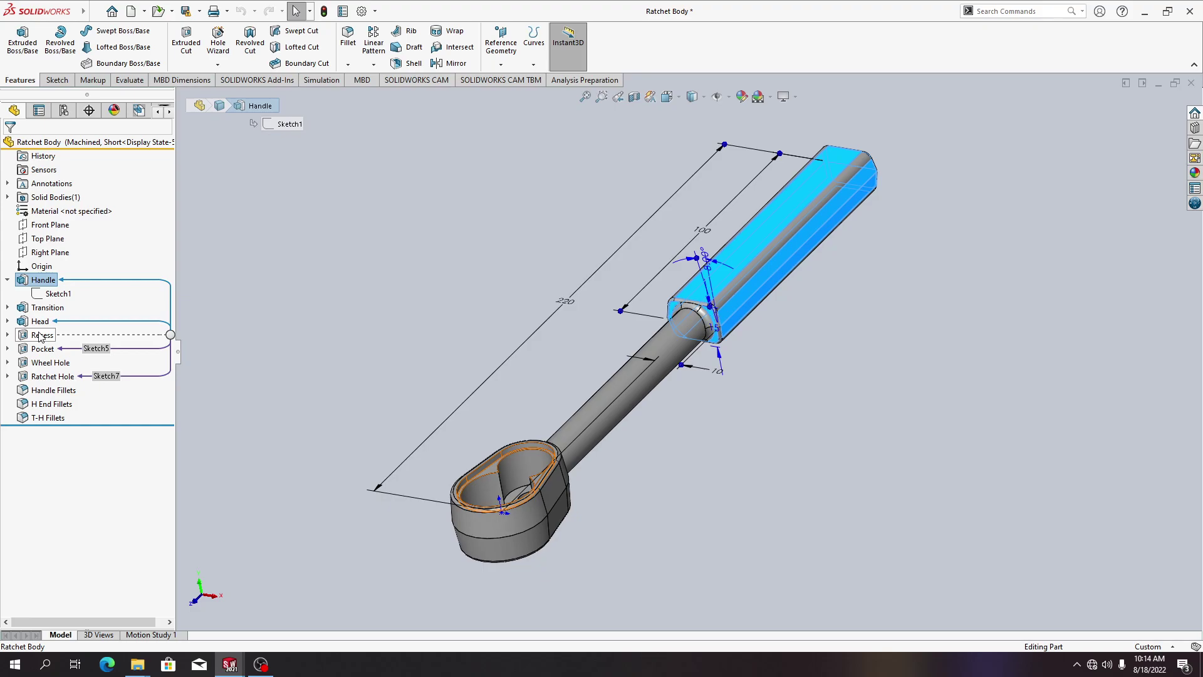
middle_click_drag(796, 361, 830, 355)
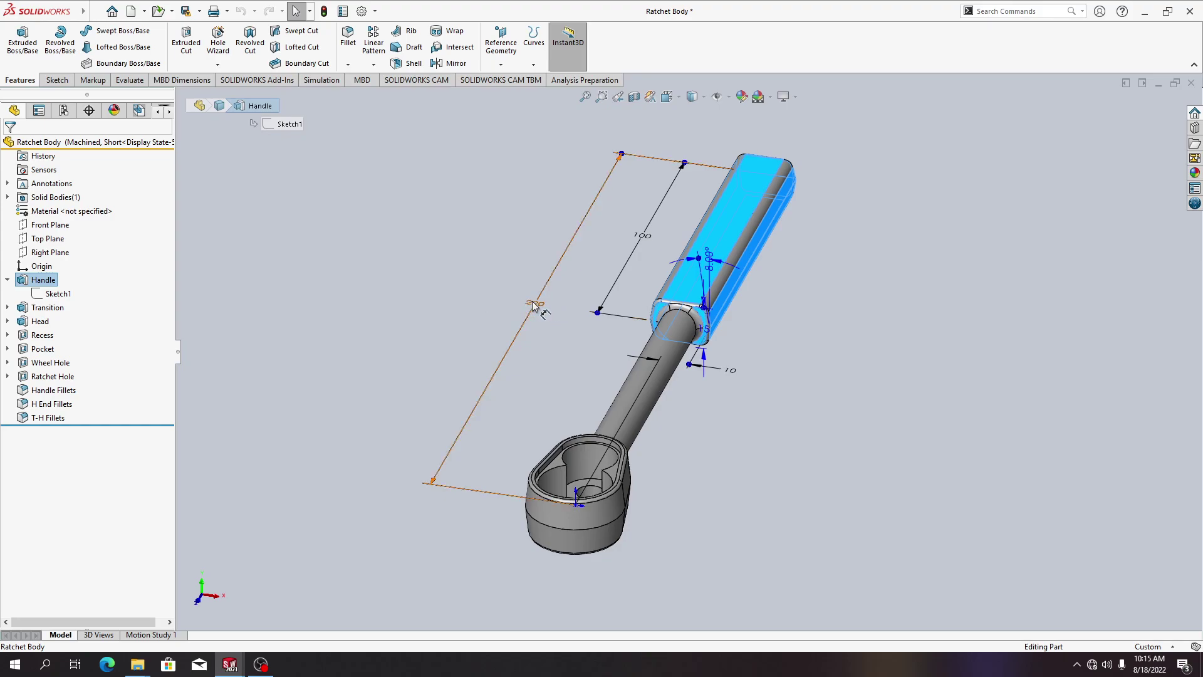
key("Delete")
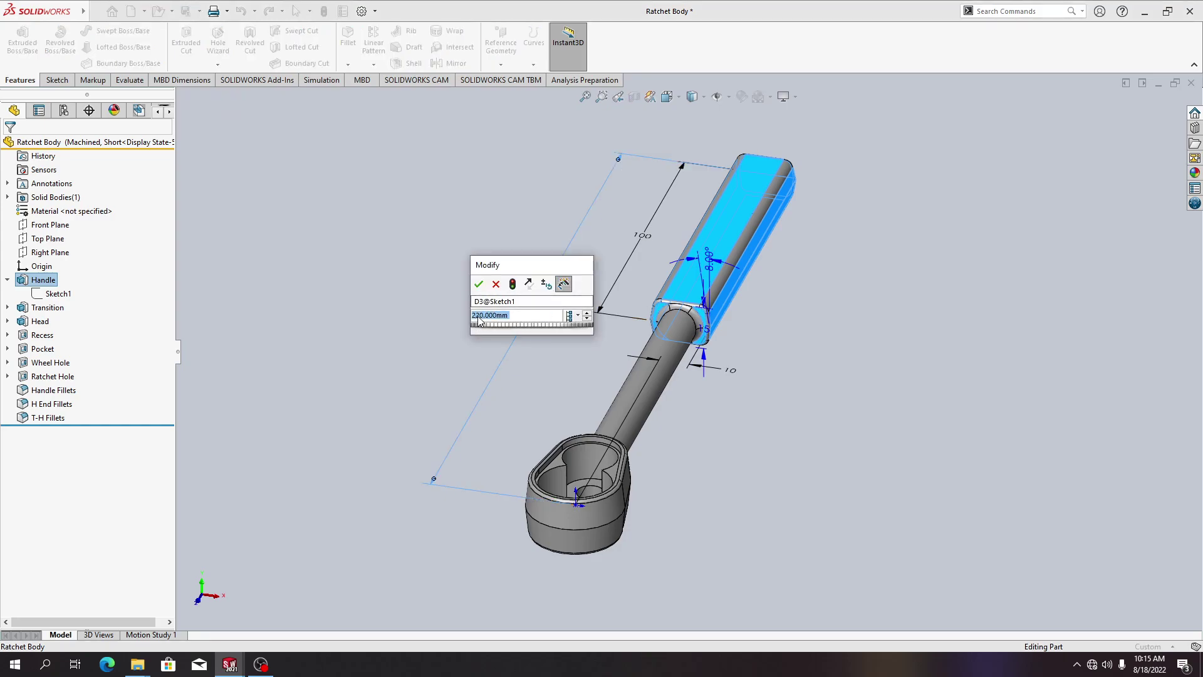
type("180")
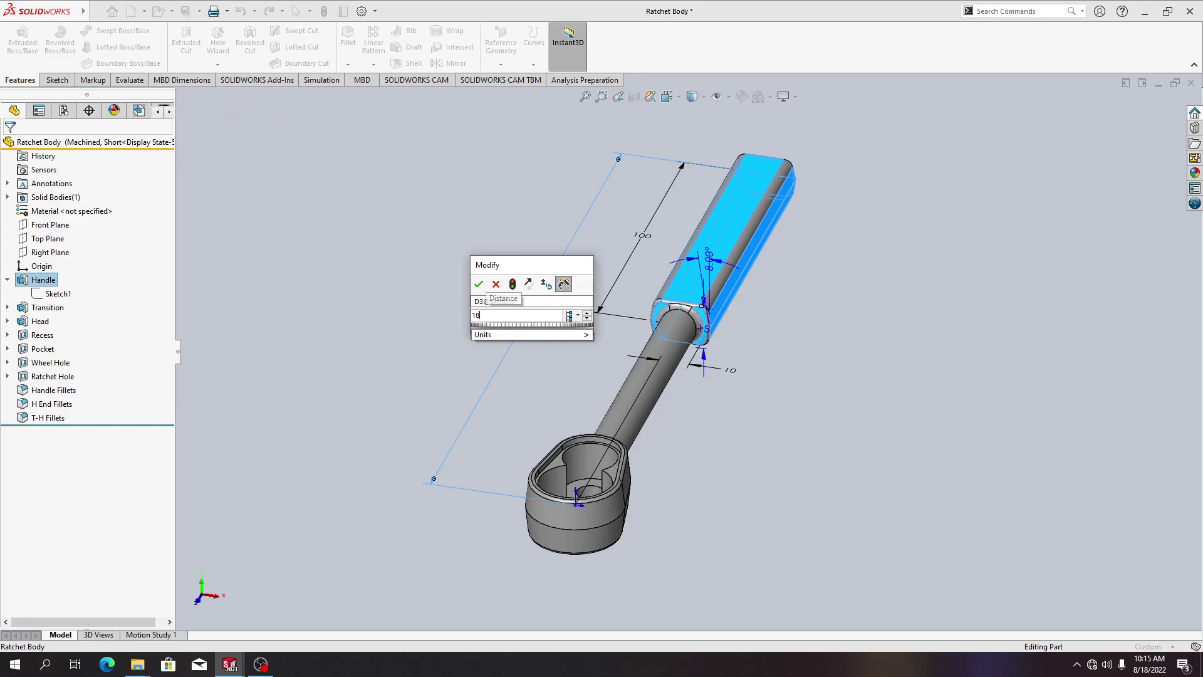
left_click(477, 282)
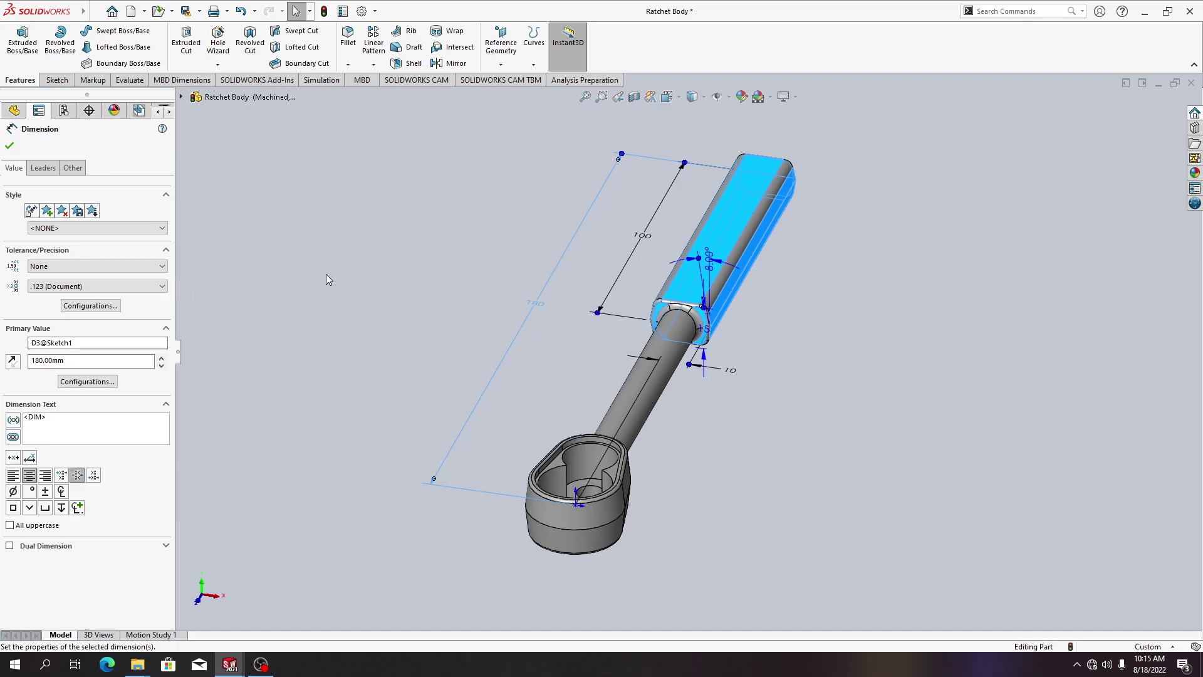
key("ctrl+z")
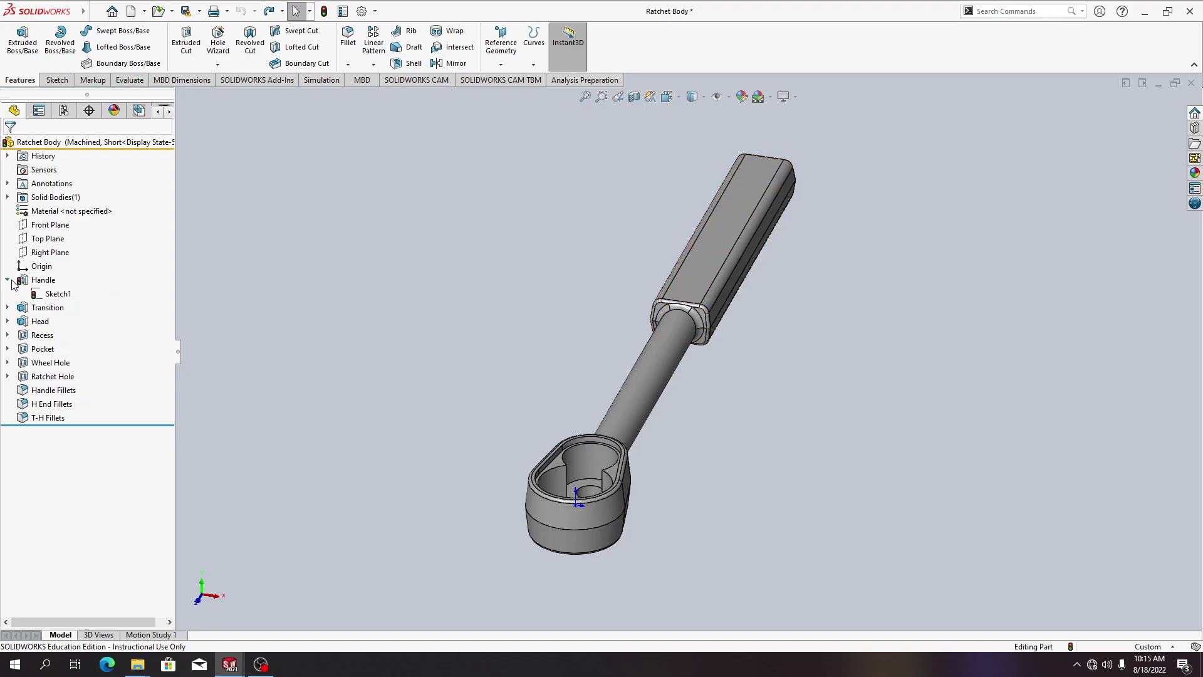
left_click(43, 280)
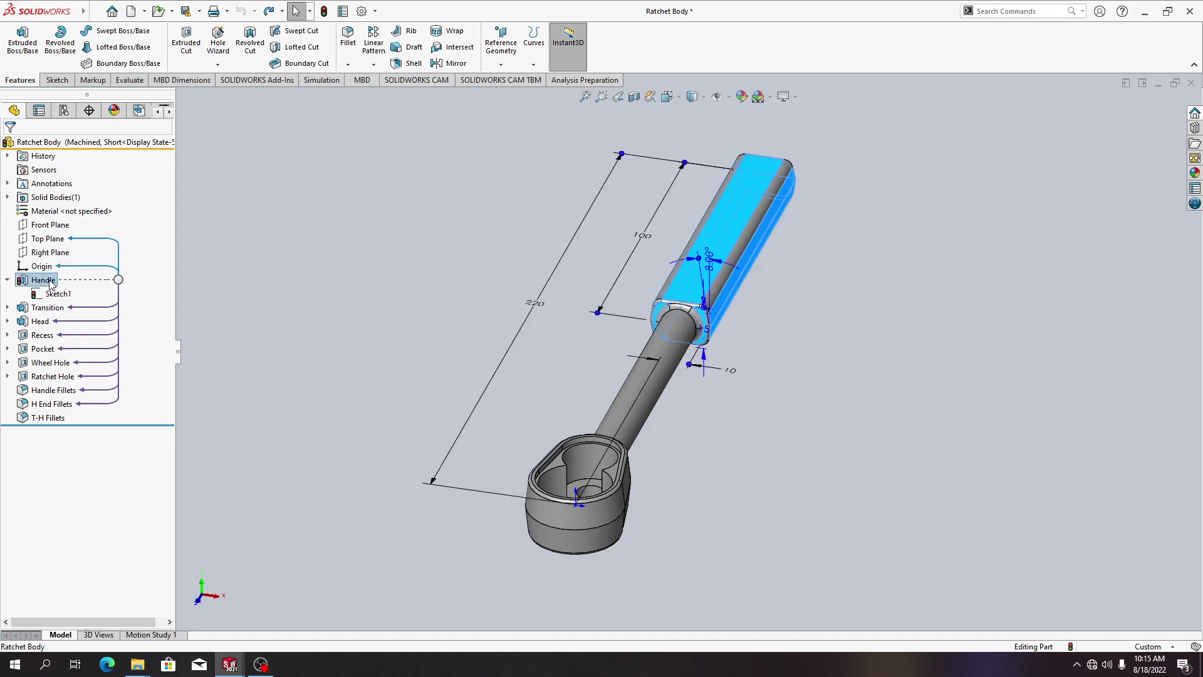
double_click(539, 302)
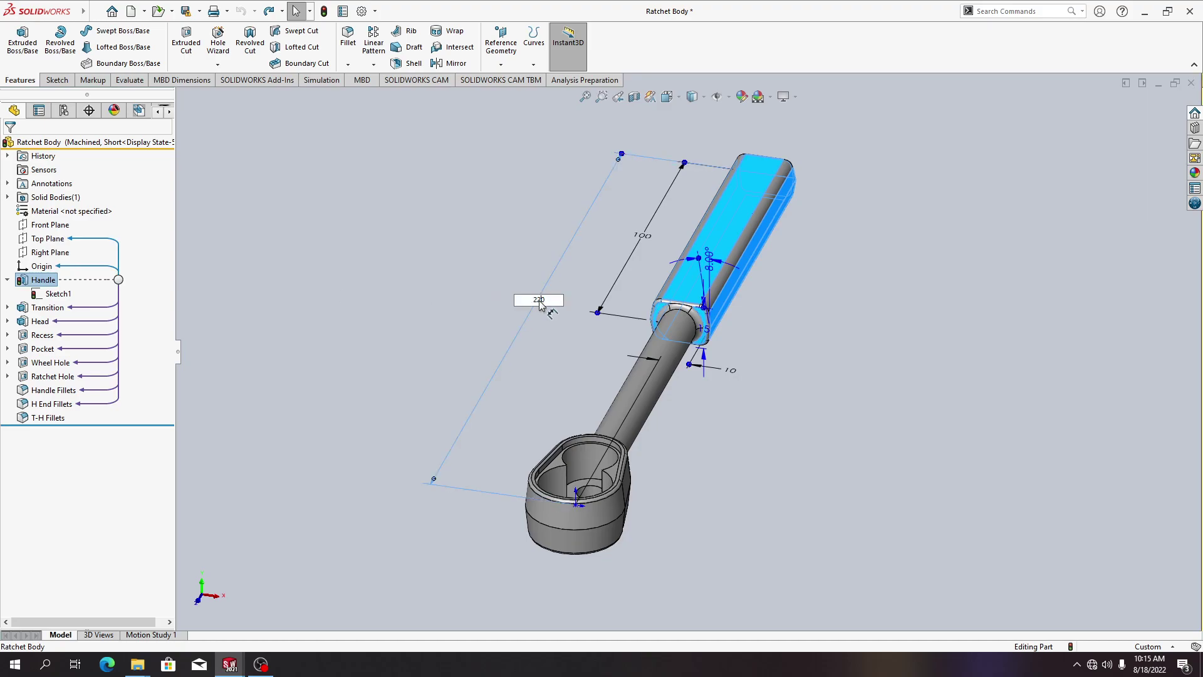
left_click(534, 315)
double_click(538, 305)
left_click(537, 305)
key("Escape")
key("Escape")
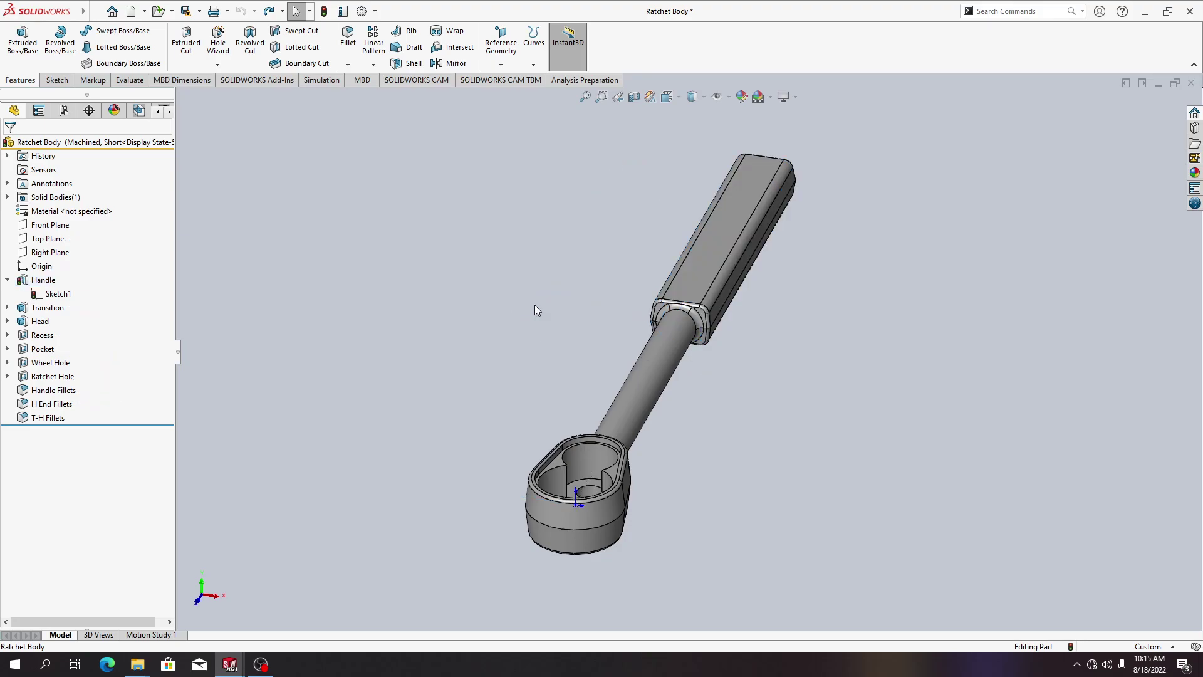
right_click(53, 280)
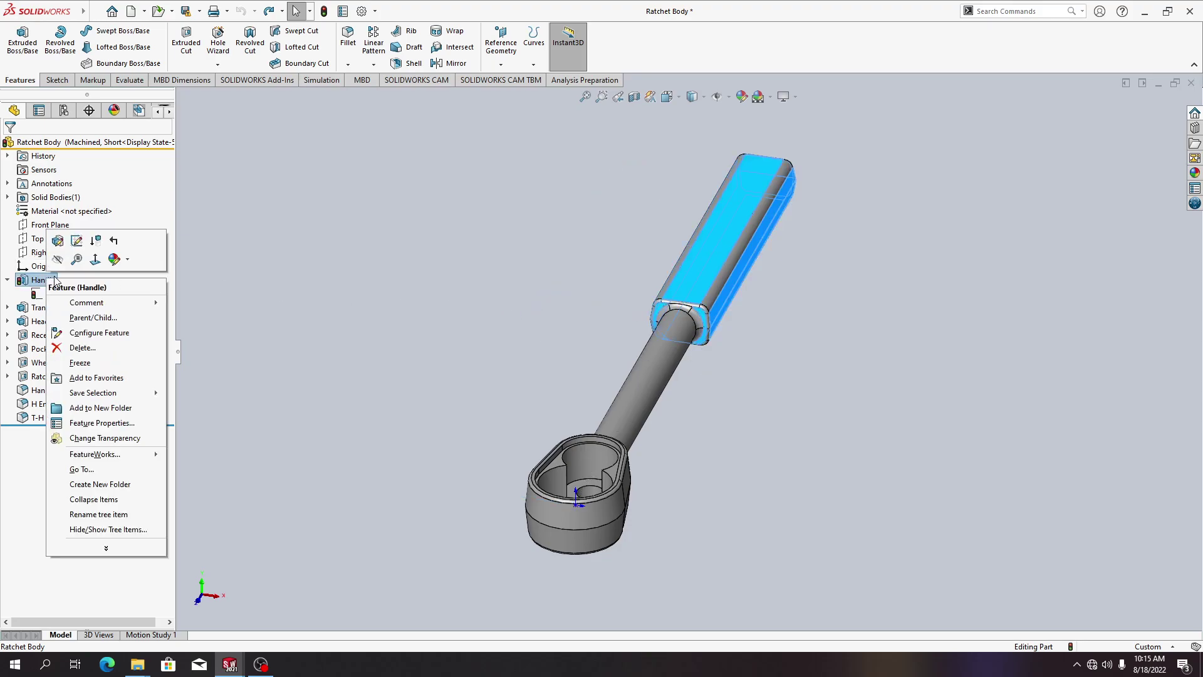
key("Escape")
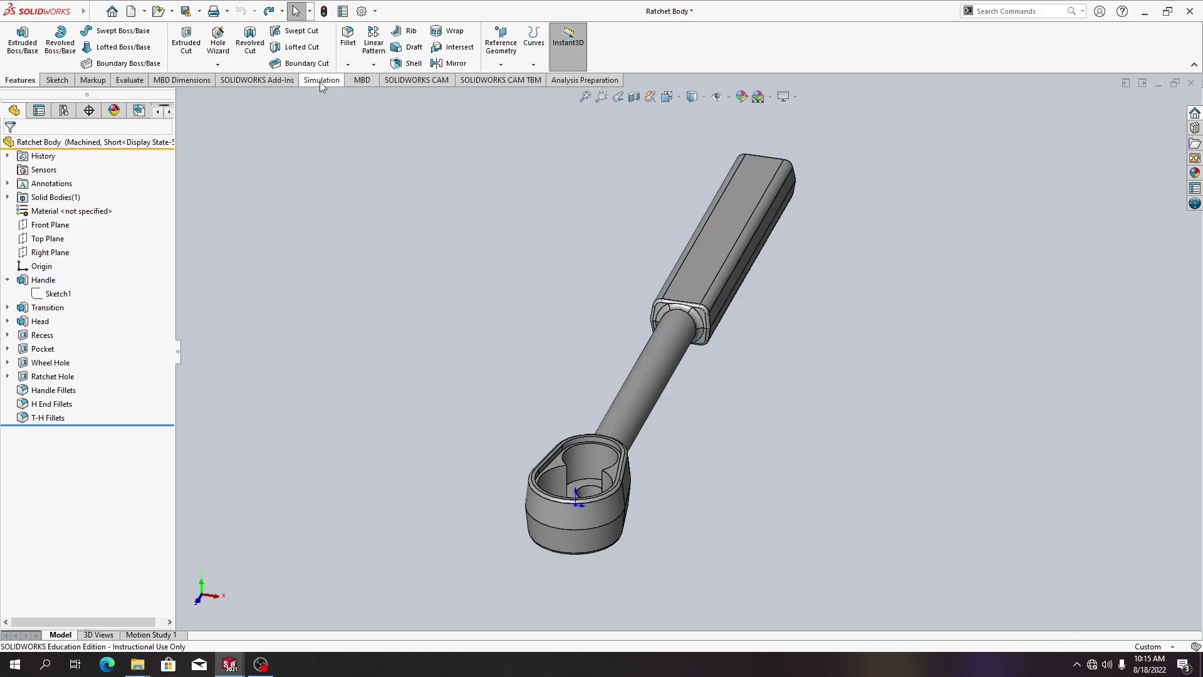
double_click(53, 282)
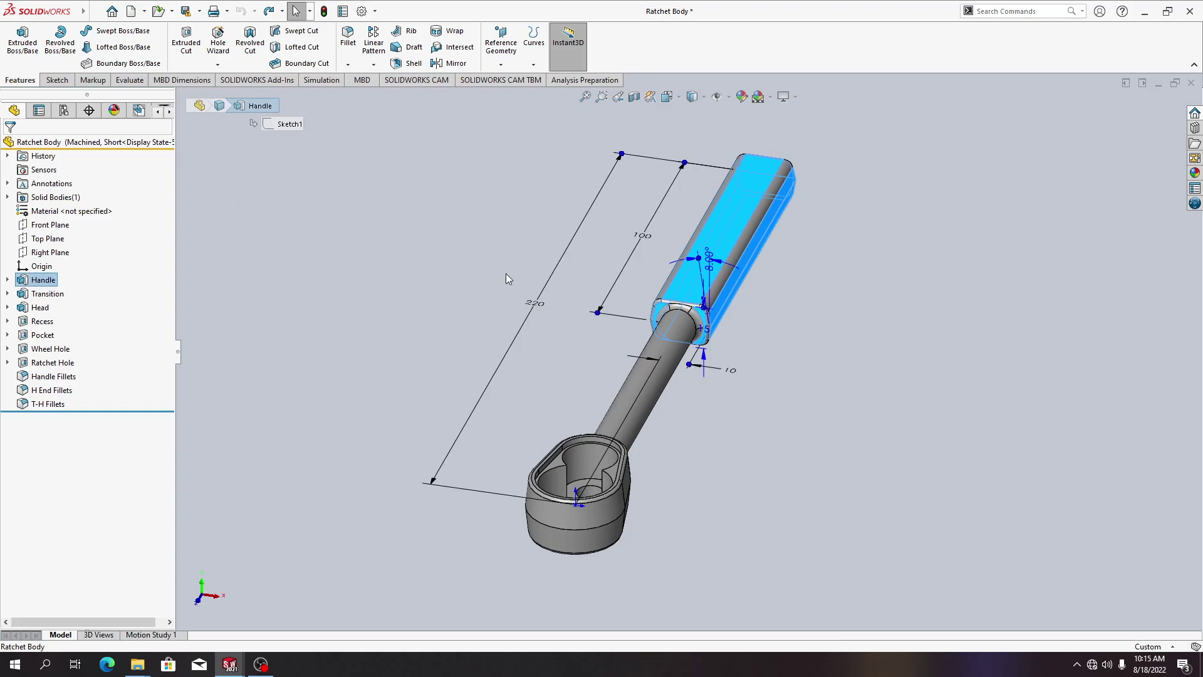
left_click(542, 303)
key("Escape")
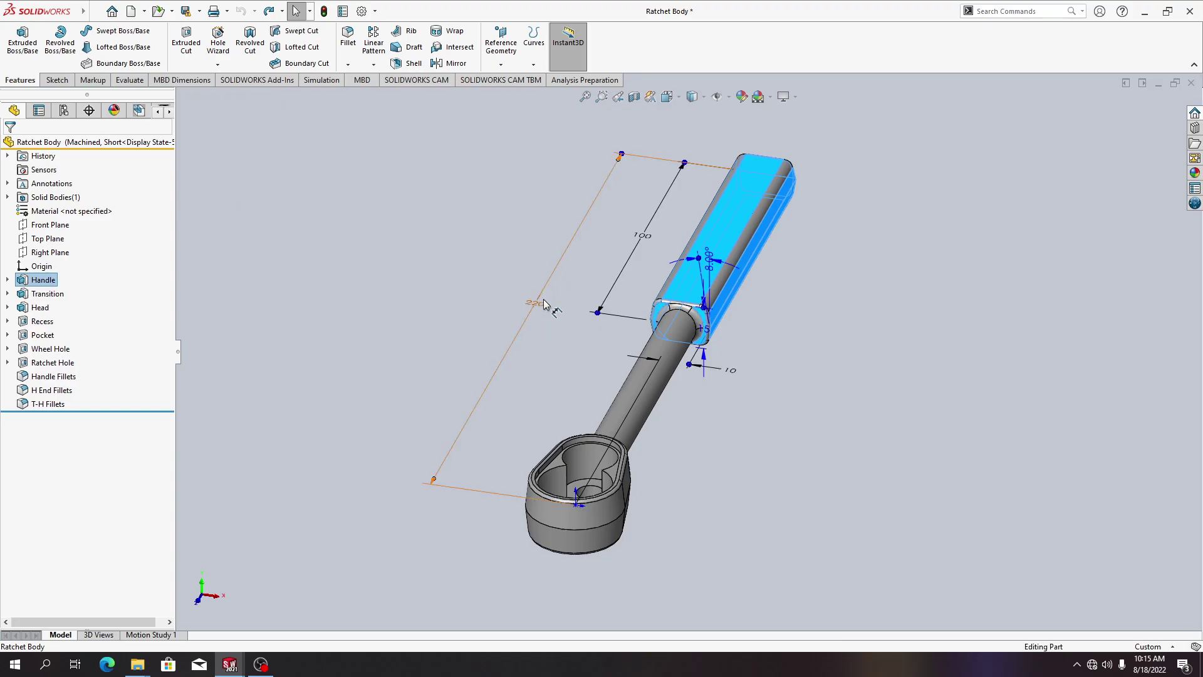
left_click(539, 304)
key("Escape")
key("Escape")
right_click(539, 305)
left_click(689, 275)
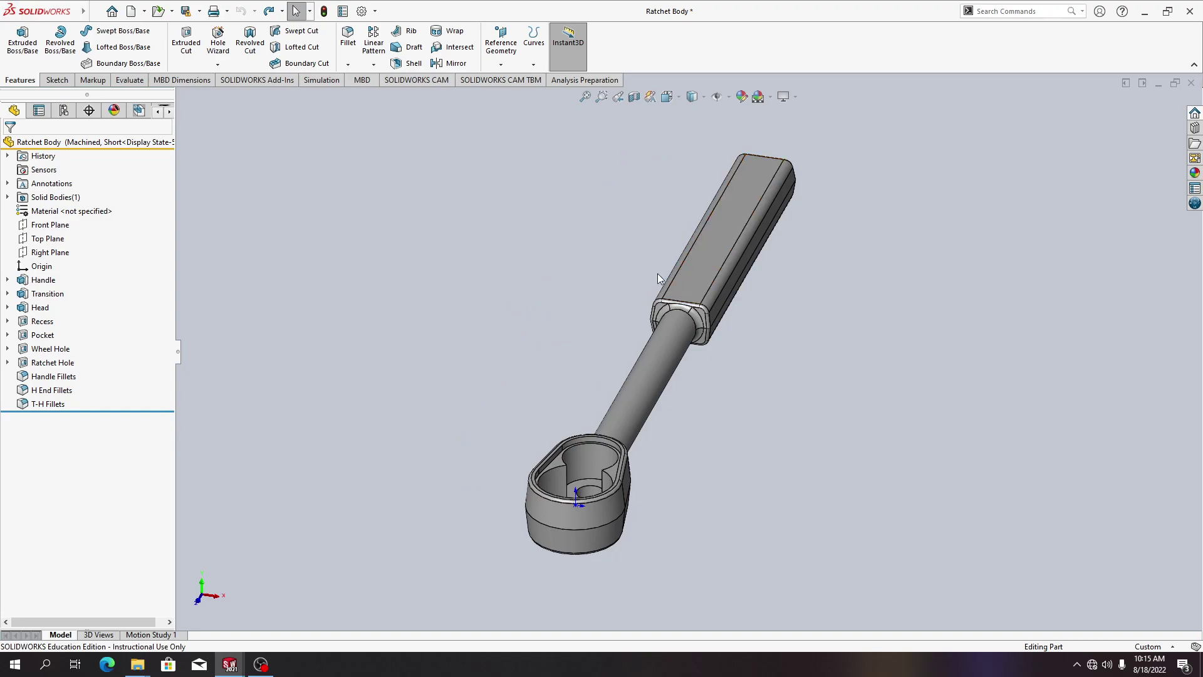
- Select the Handle feature's 220 mm overall length dimension and check which configurations its value can apply to
left_click(43, 280)
left_click(539, 304)
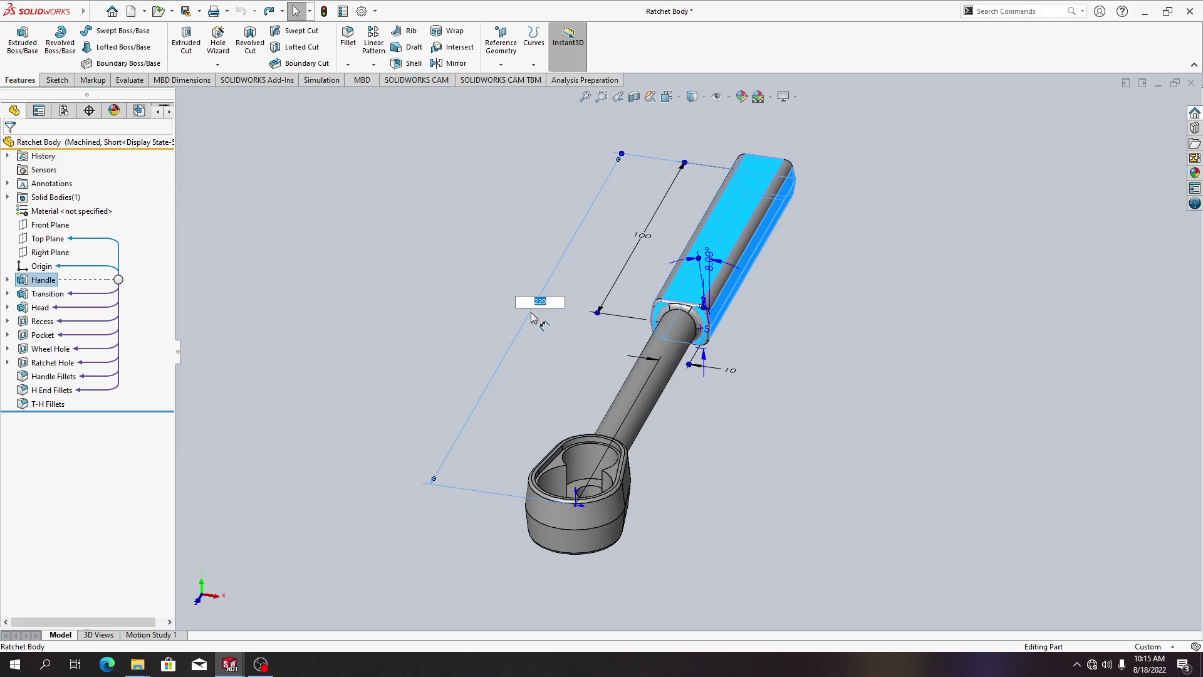
left_click(531, 314)
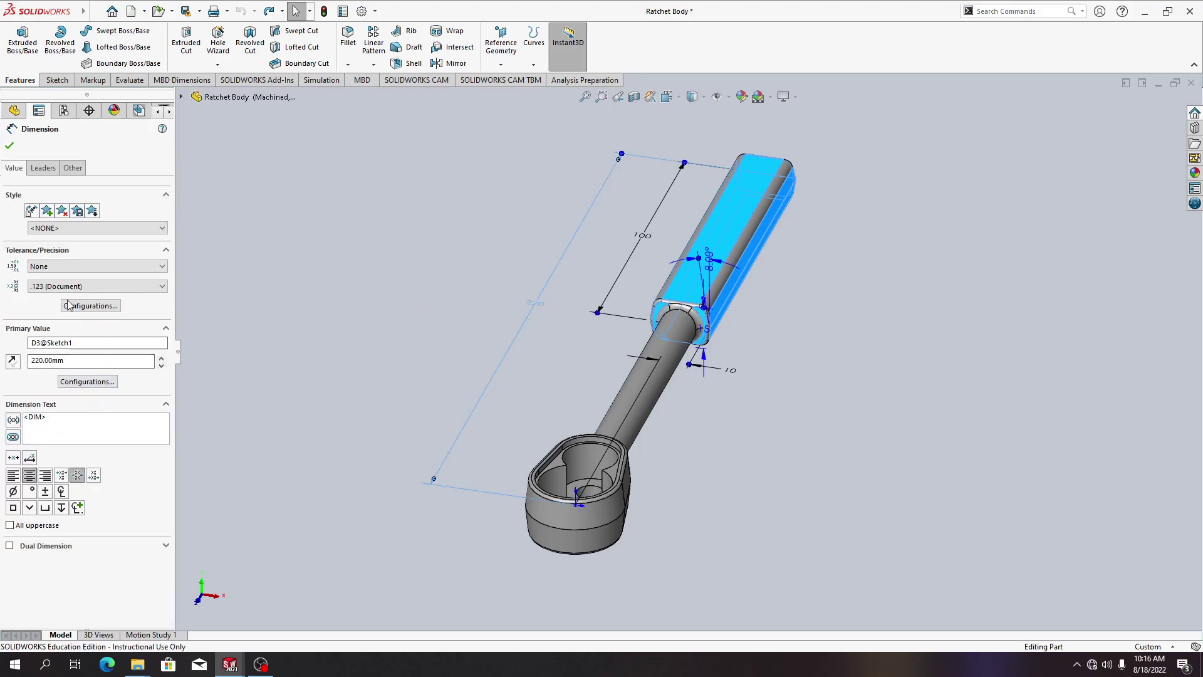
right_click(517, 341)
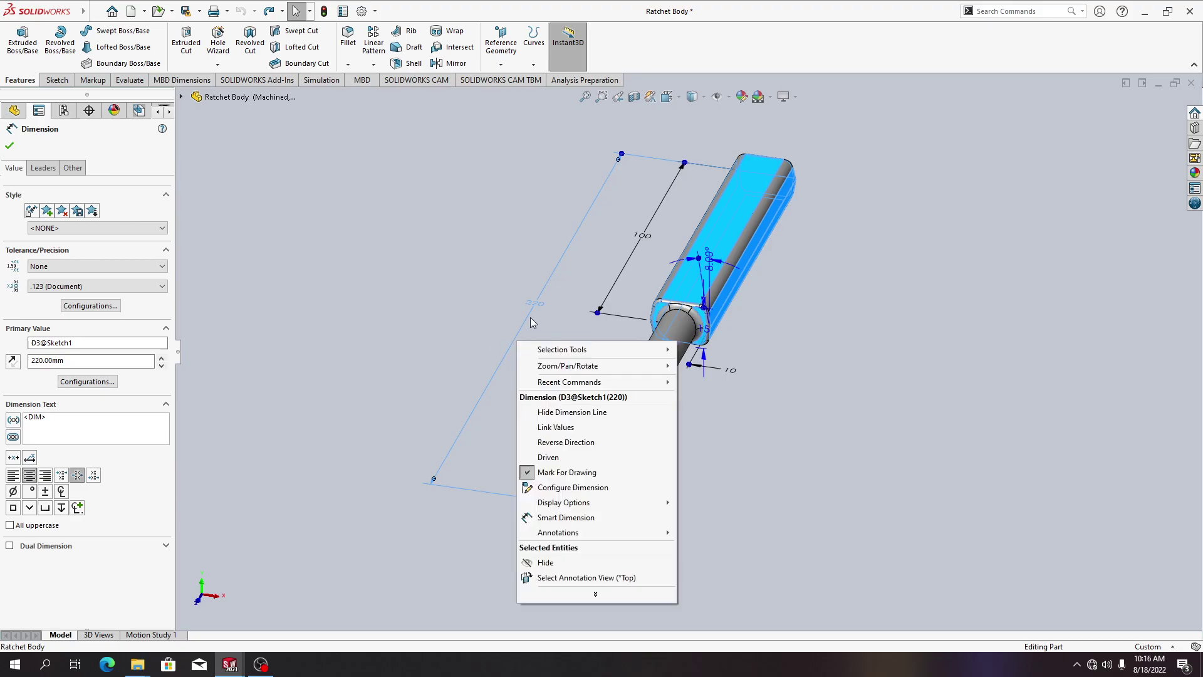
double_click(530, 317)
left_click(527, 314)
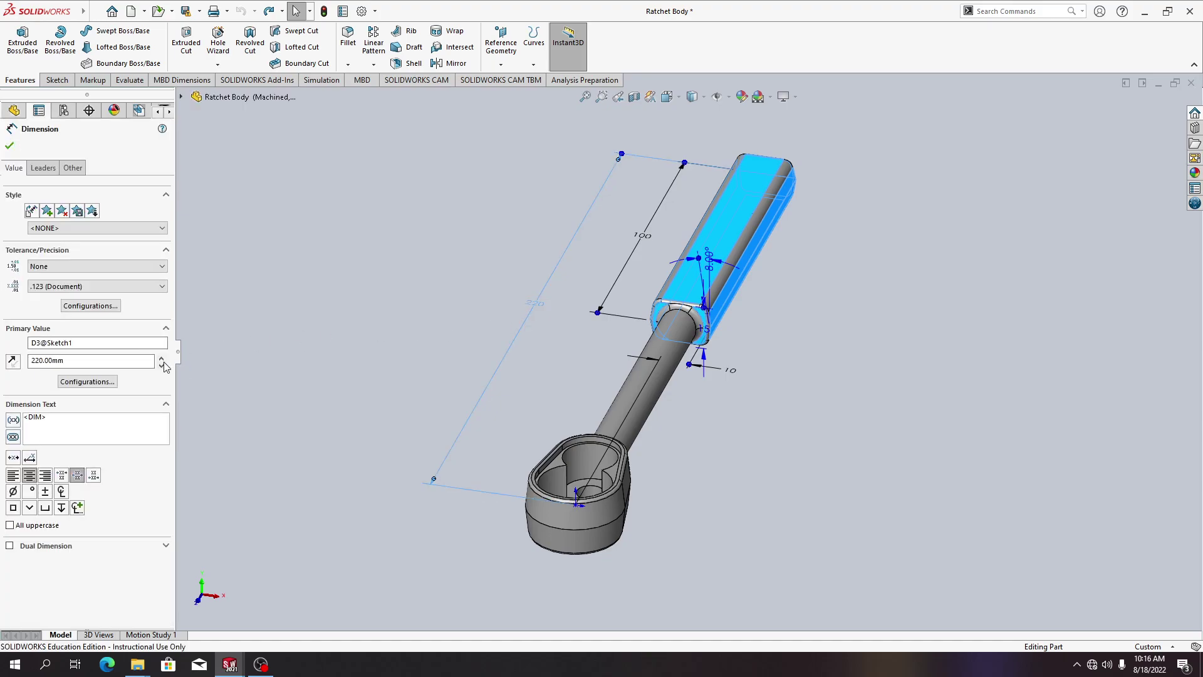
left_click(114, 383)
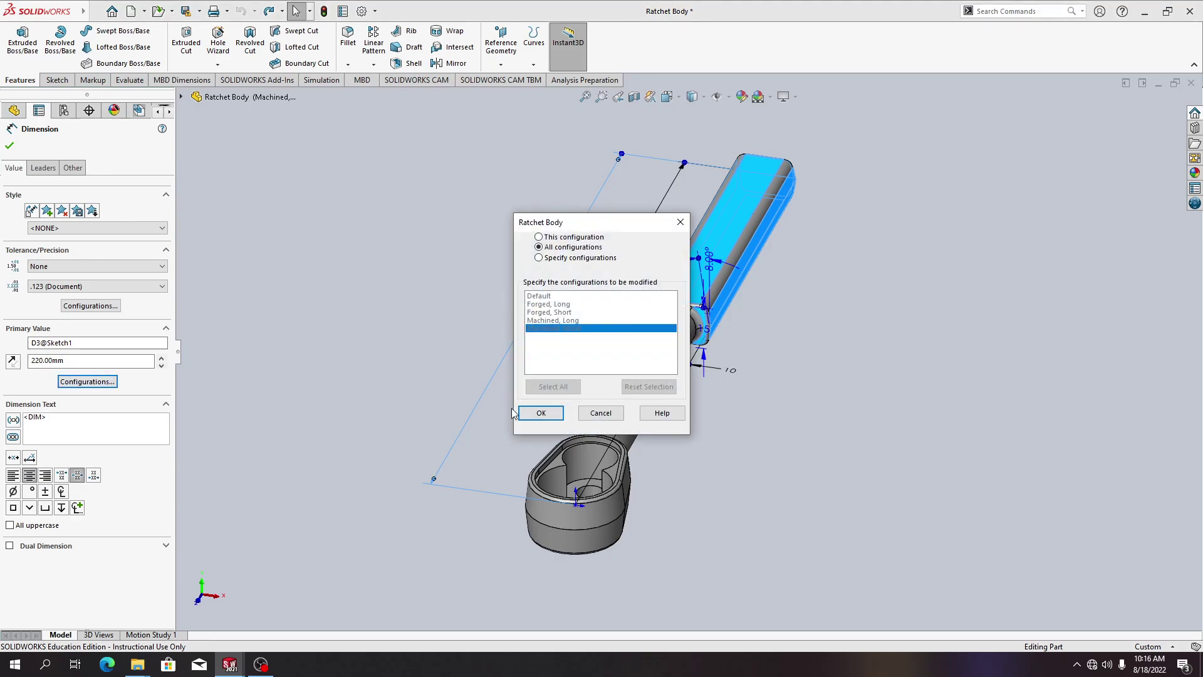
left_click(600, 413)
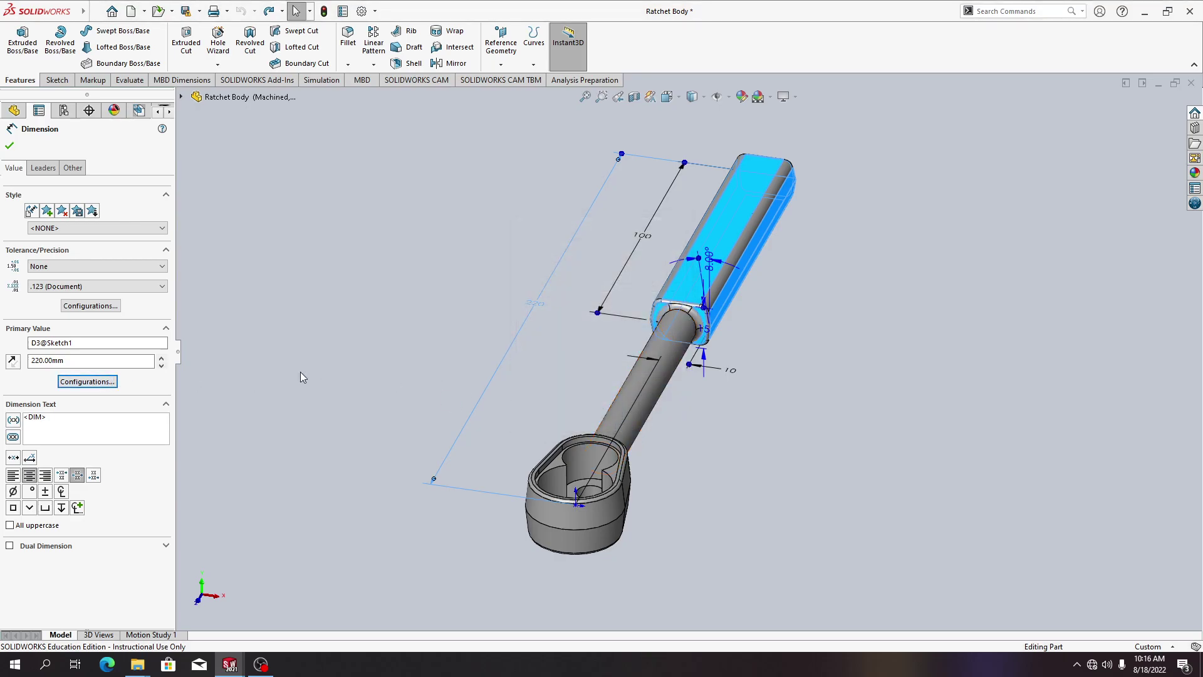
- Set the primary value of the handle's overall length dimension to 180 mm
left_click(94, 357)
left_click(94, 357)
double_click(94, 357)
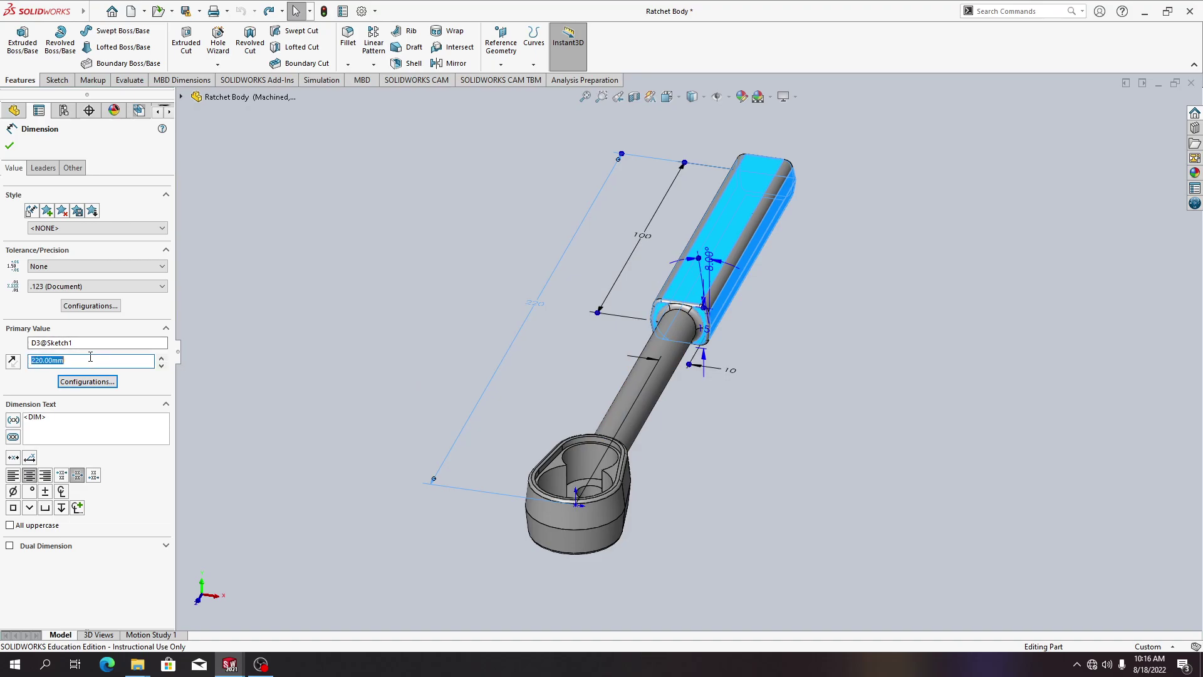
left_click(34, 363)
double_click(32, 366)
left_click(40, 361)
key("BackSpace")
key("BackSpace")
type("18")
- Restrict the 180 mm length to the specified configurations Forged, Short and Machined, Short, and accept the dimension
left_click(79, 384)
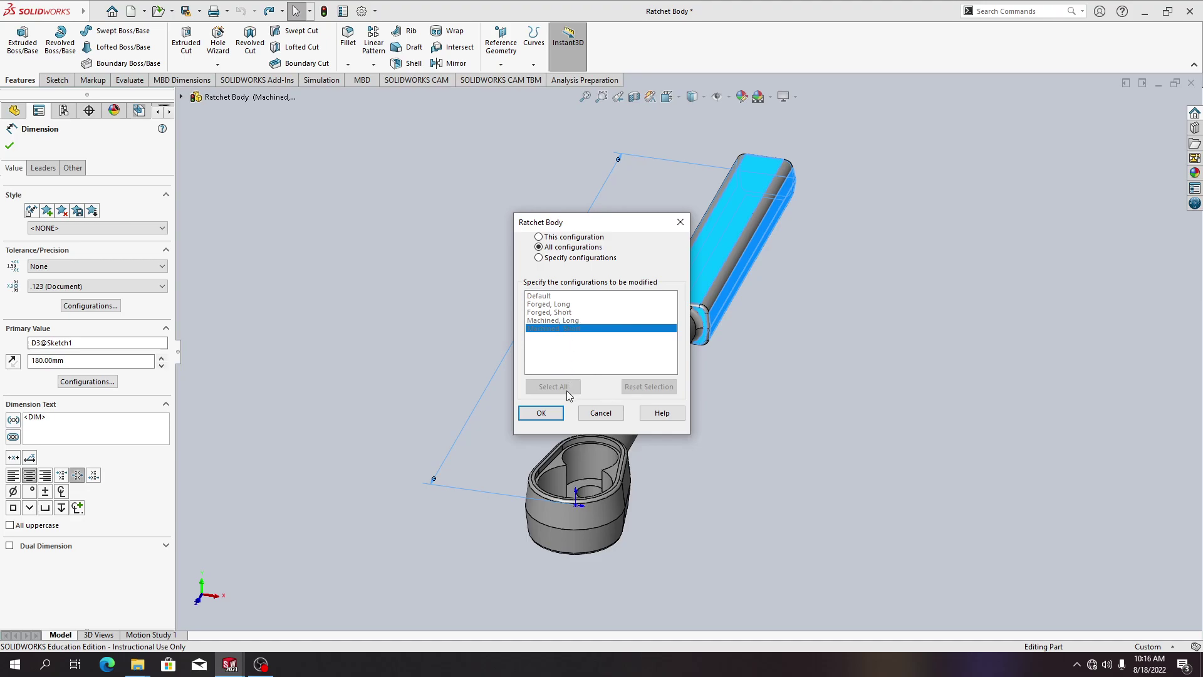
left_click(583, 258)
left_click(565, 312)
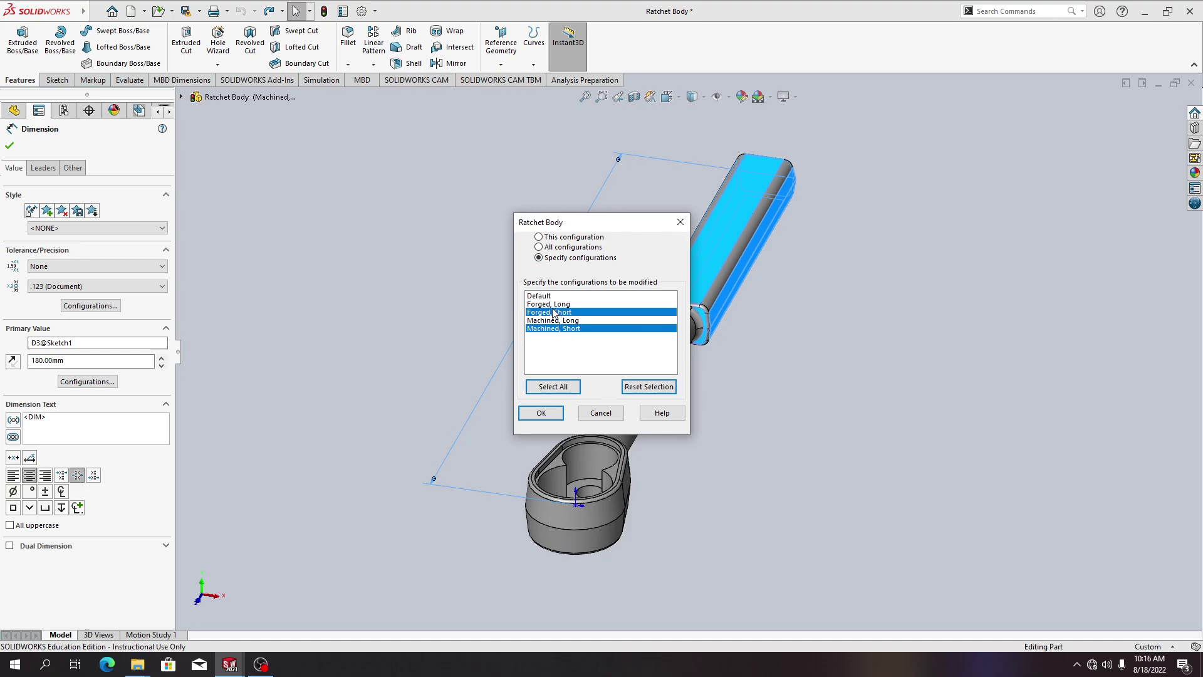
left_click(542, 413)
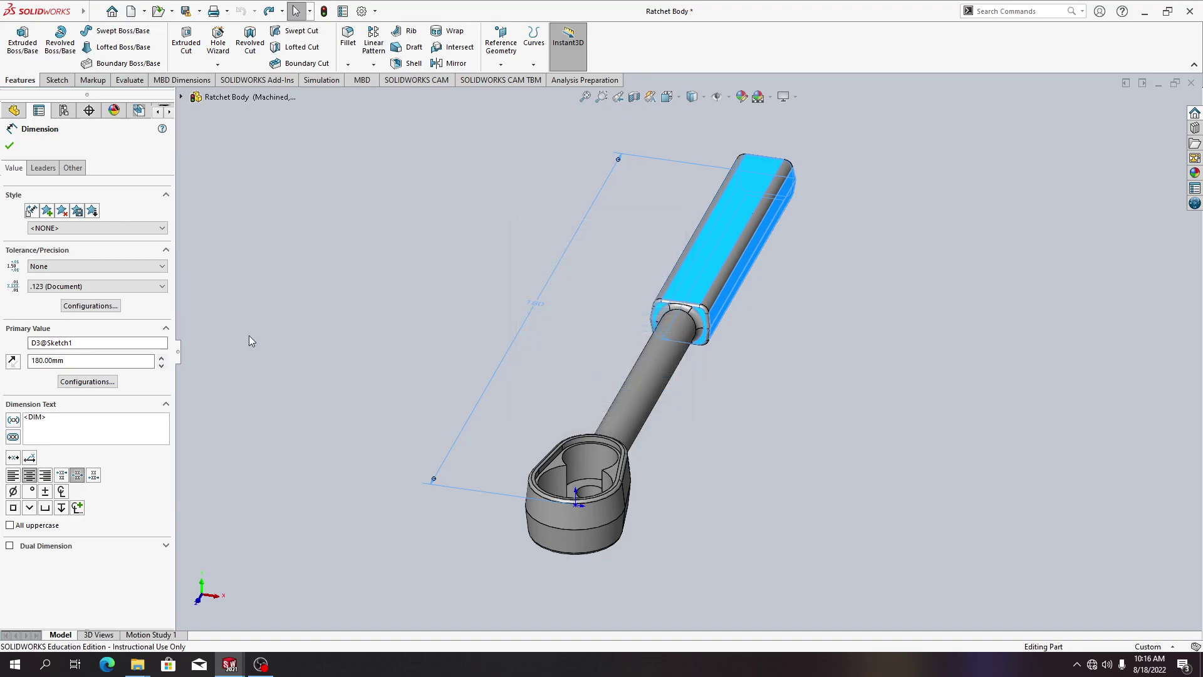
left_click(9, 146)
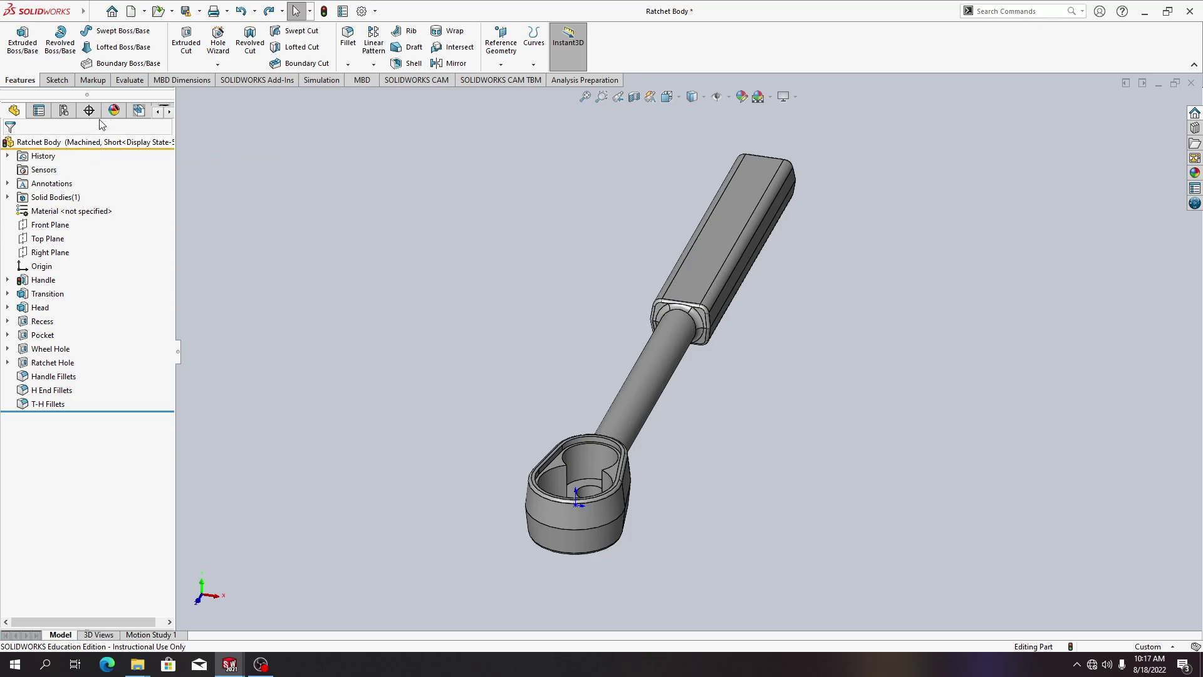
- Activate the Forged, Short configuration and display the Handle feature's dimensions to check its overall length
left_click(69, 113)
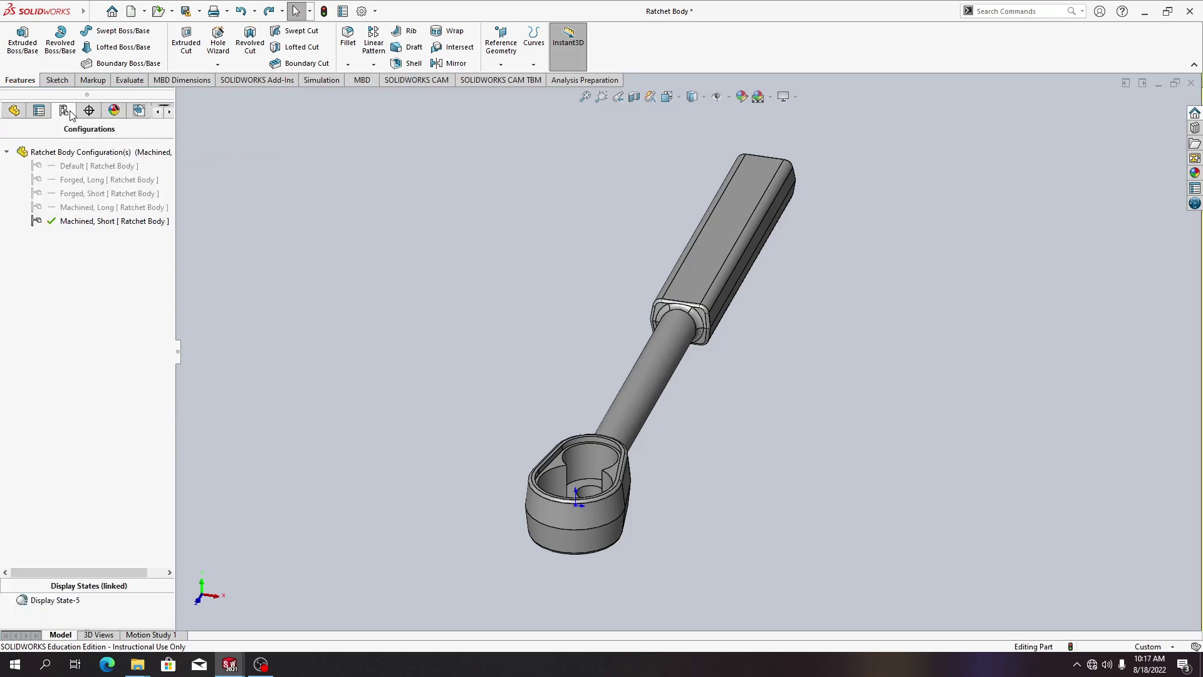
double_click(116, 194)
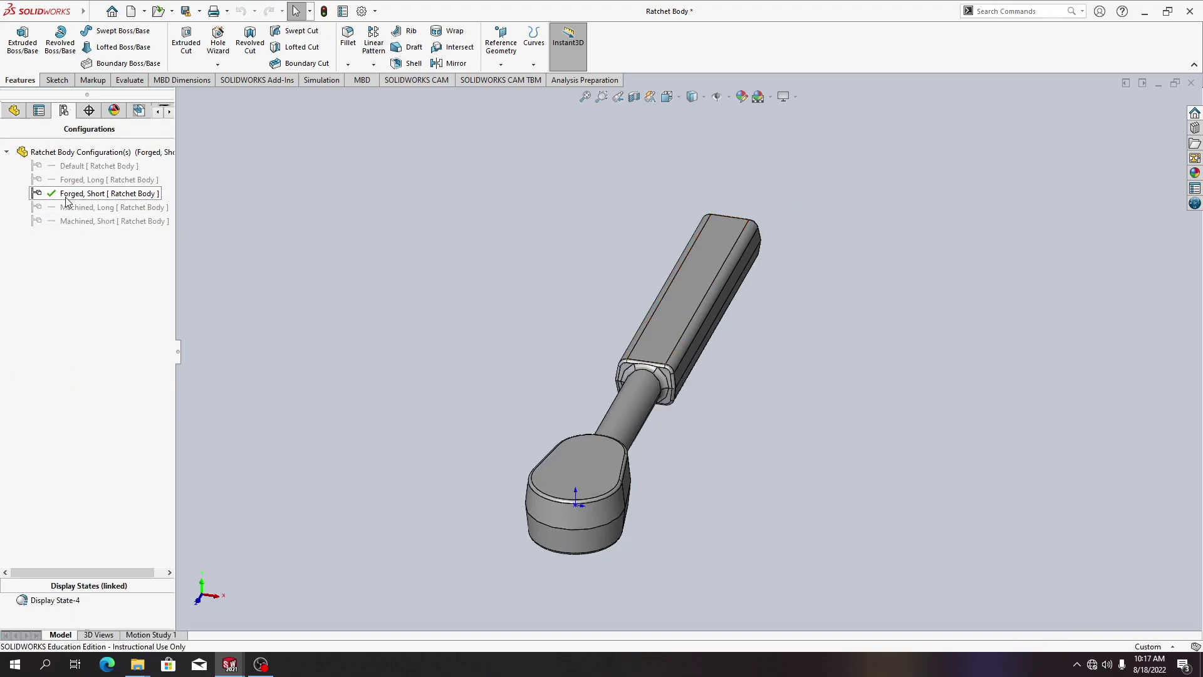
left_click(14, 110)
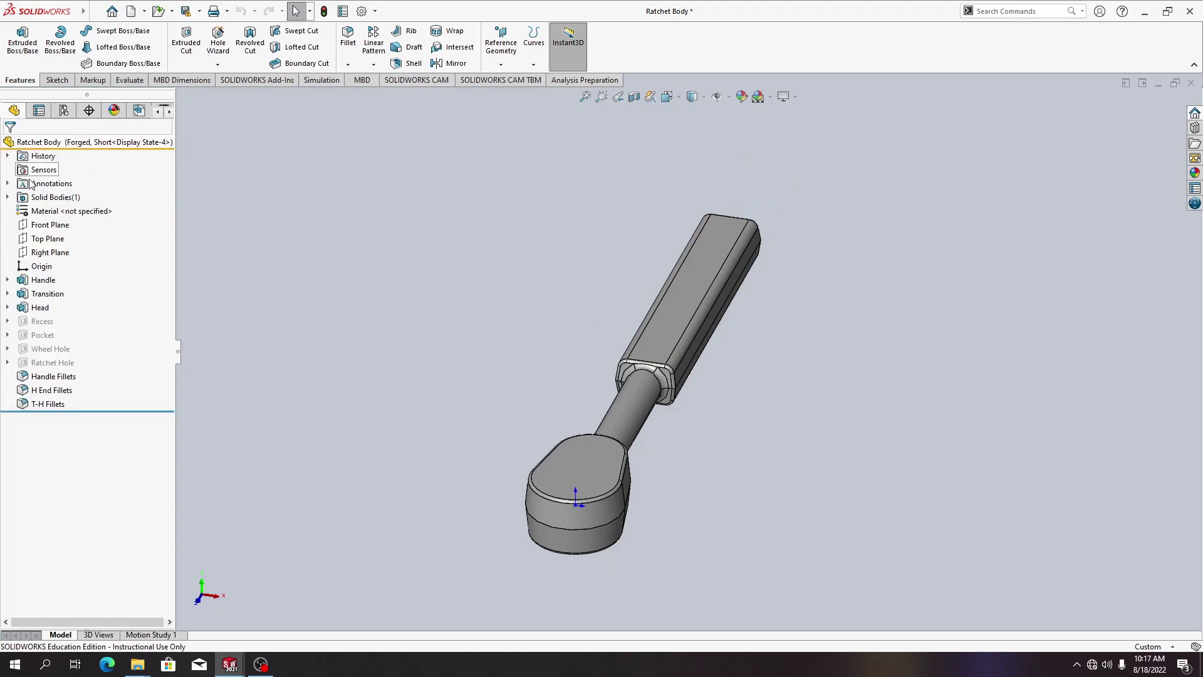
left_click(44, 281)
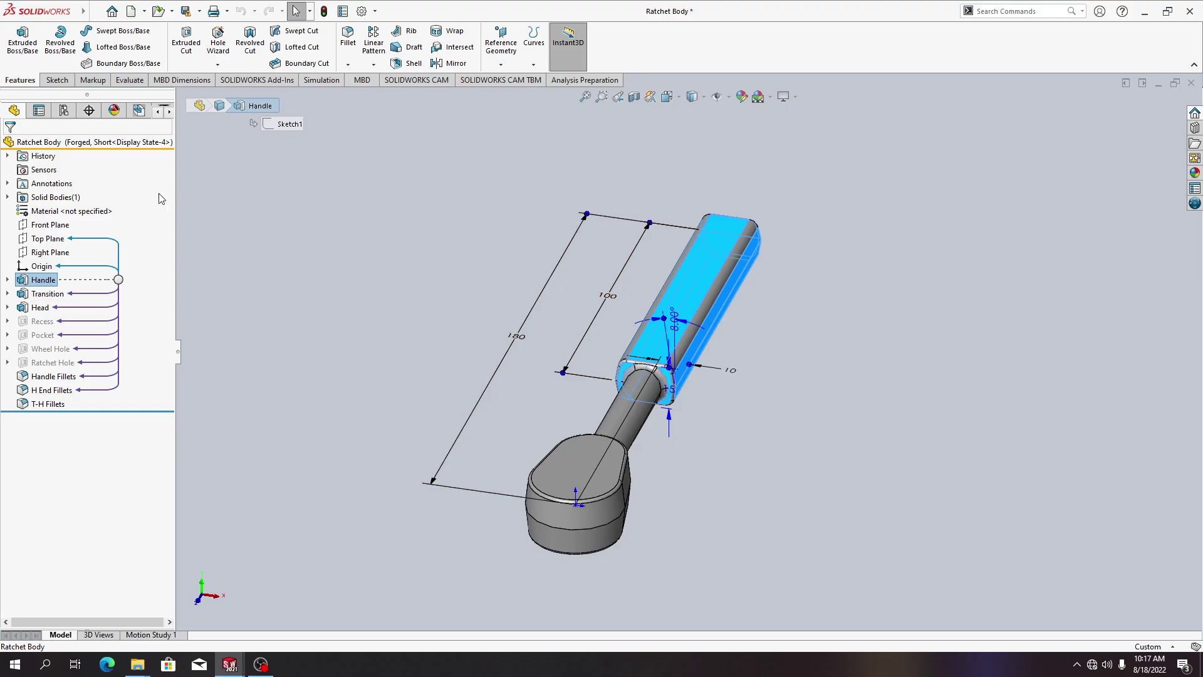
- Activate the Machined, Short configuration, rebuilding the document on the switch
left_click(64, 112)
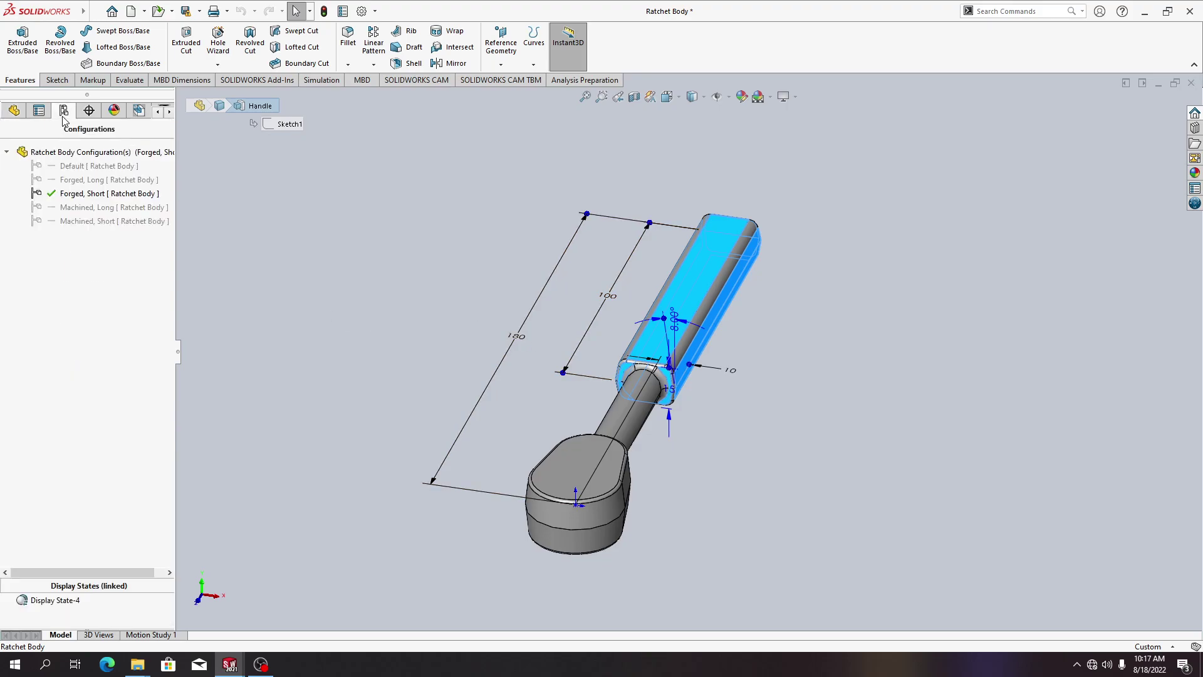
double_click(84, 218)
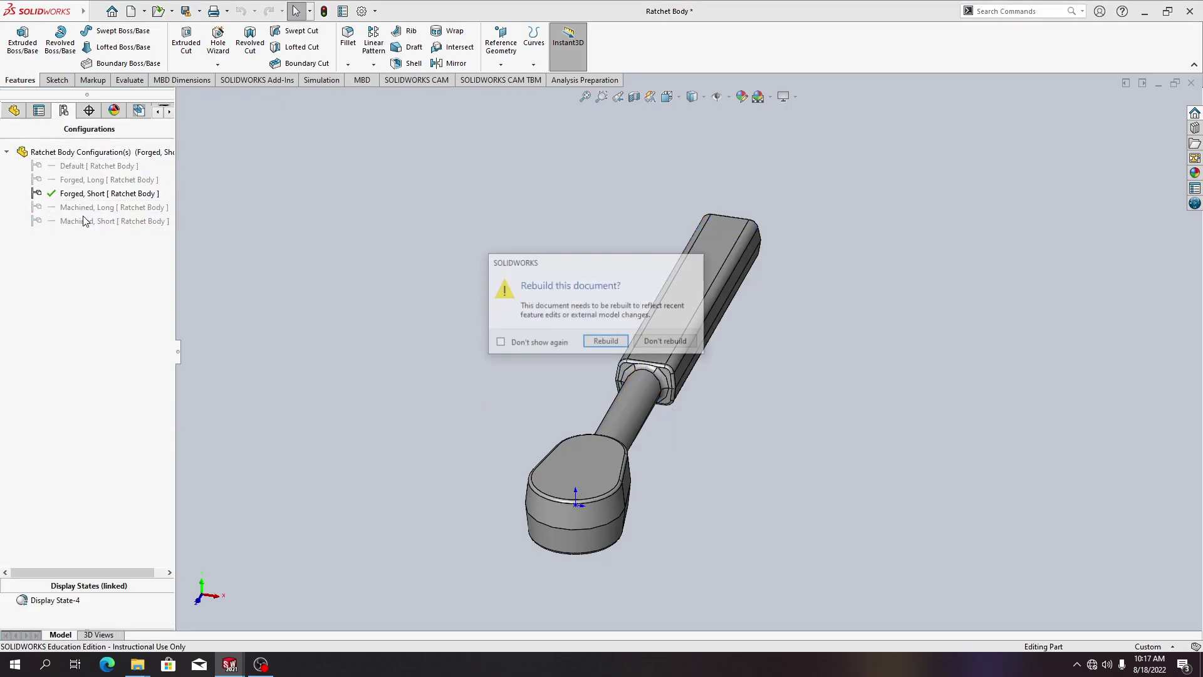
left_click(606, 342)
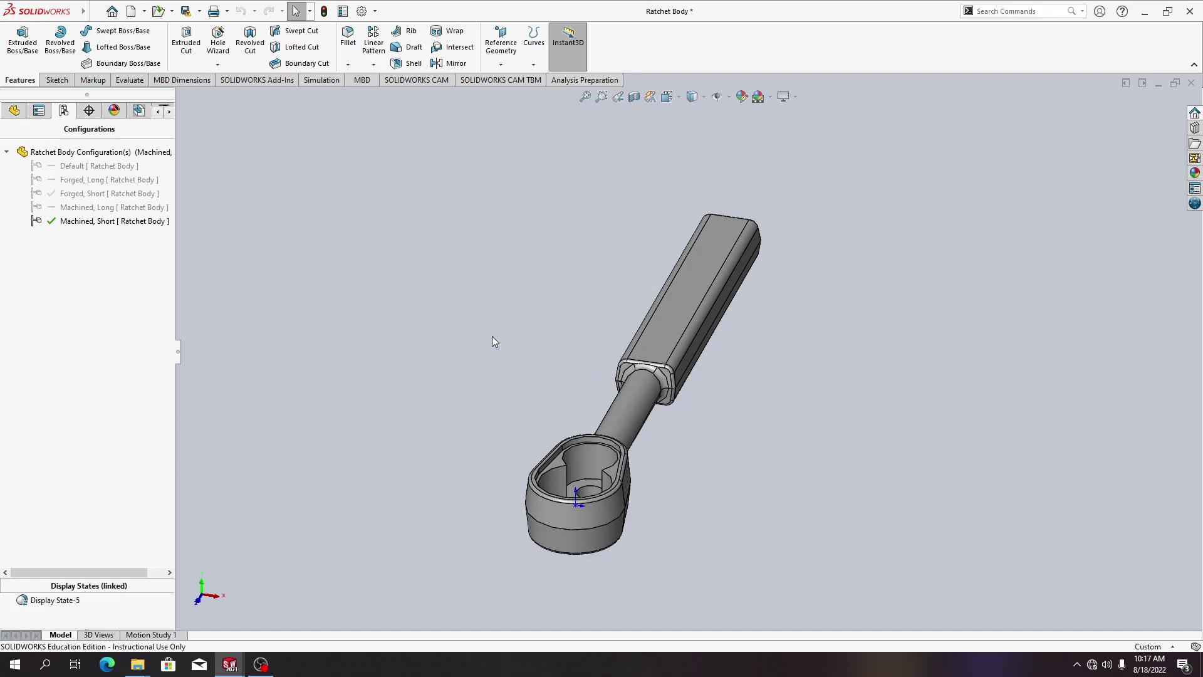
- Rebuild all configurations of the Ratchet Body part
scroll(493, 340, "down", 4)
scroll(479, 387, "down", 1)
scroll(658, 414, "up", 6)
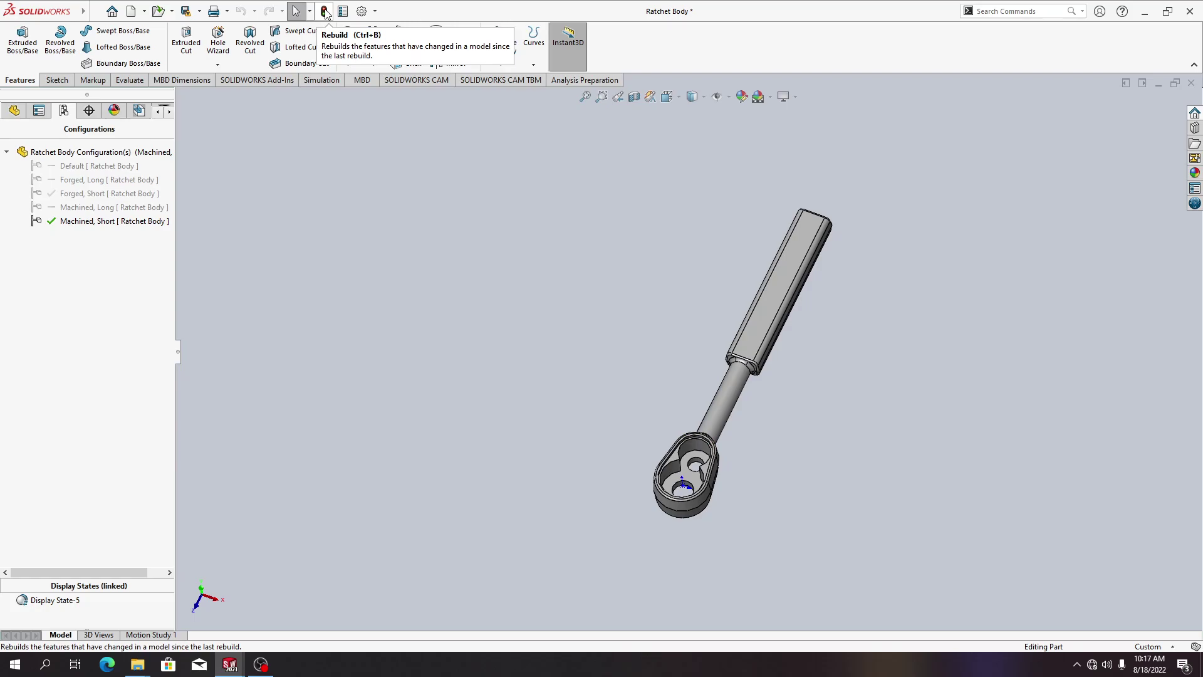
right_click(118, 220)
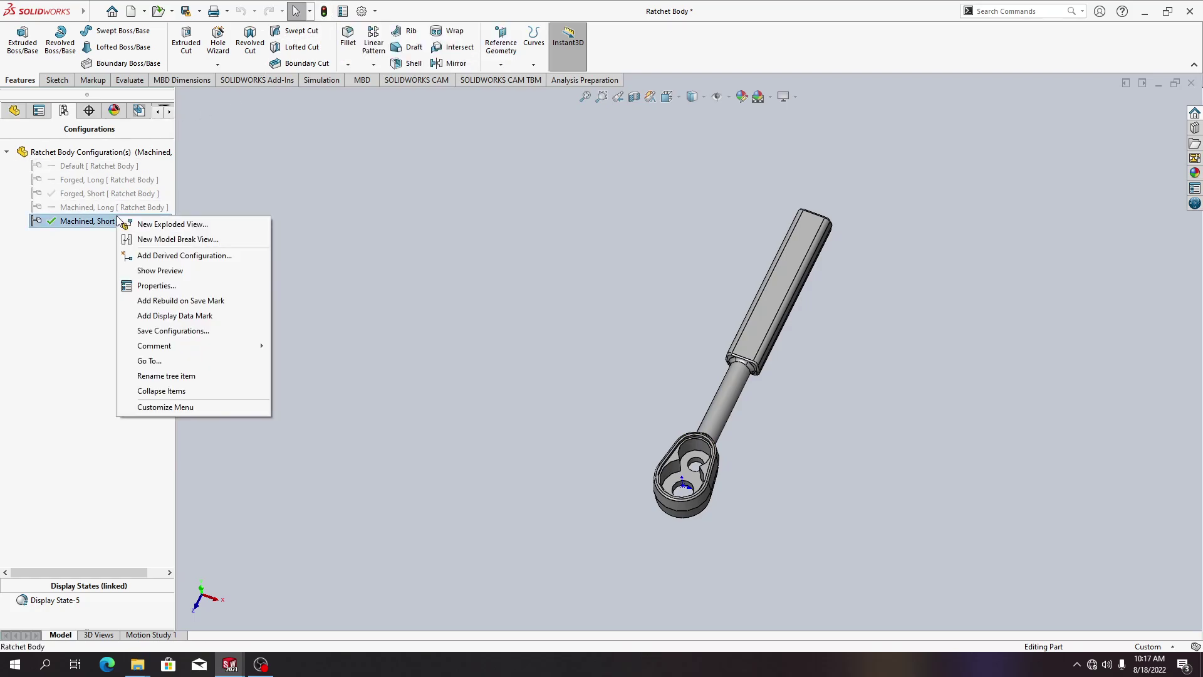
right_click(114, 156)
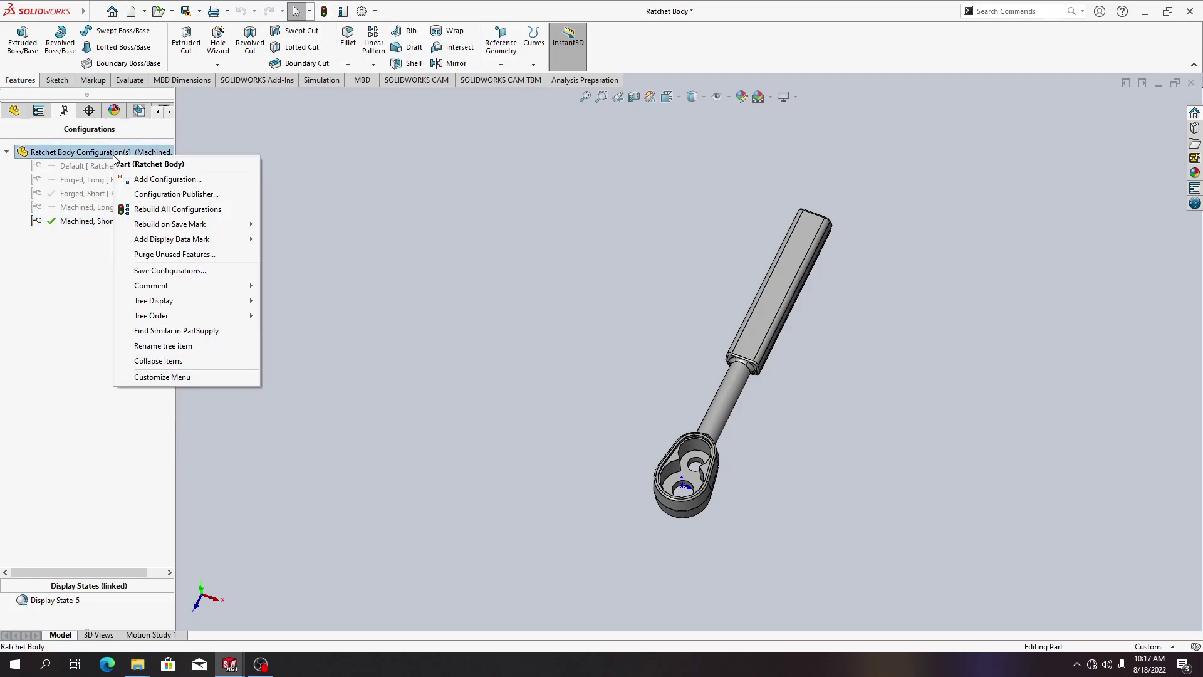
left_click(145, 210)
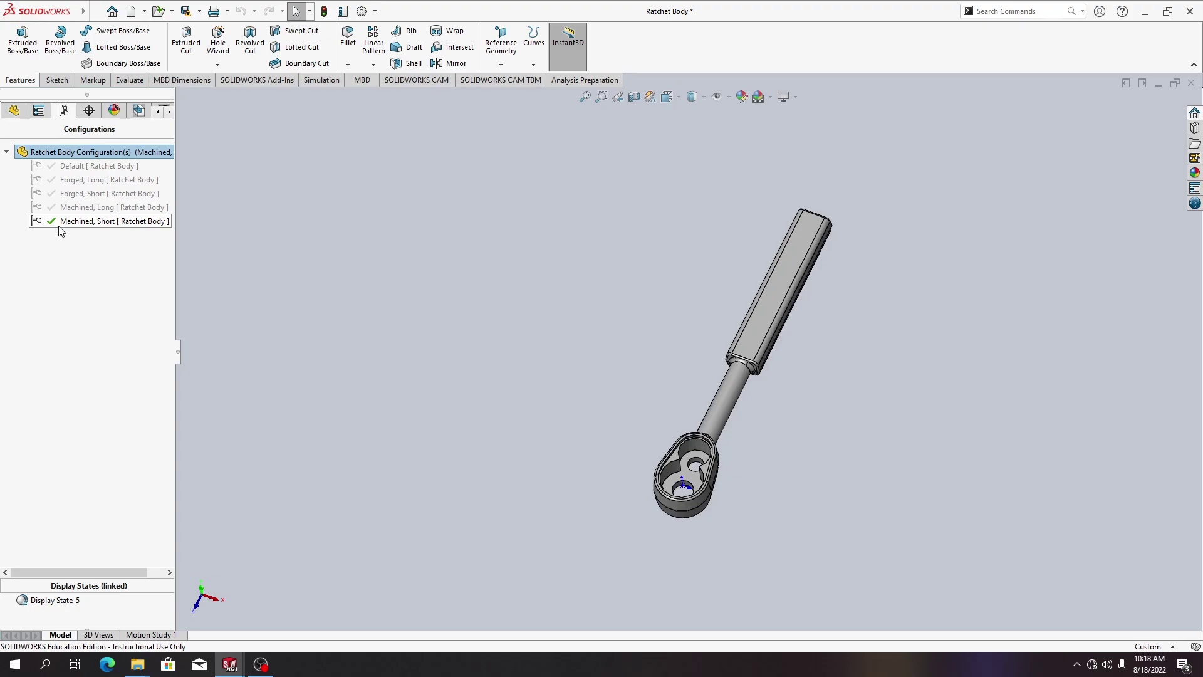
left_click(14, 111)
left_click(63, 112)
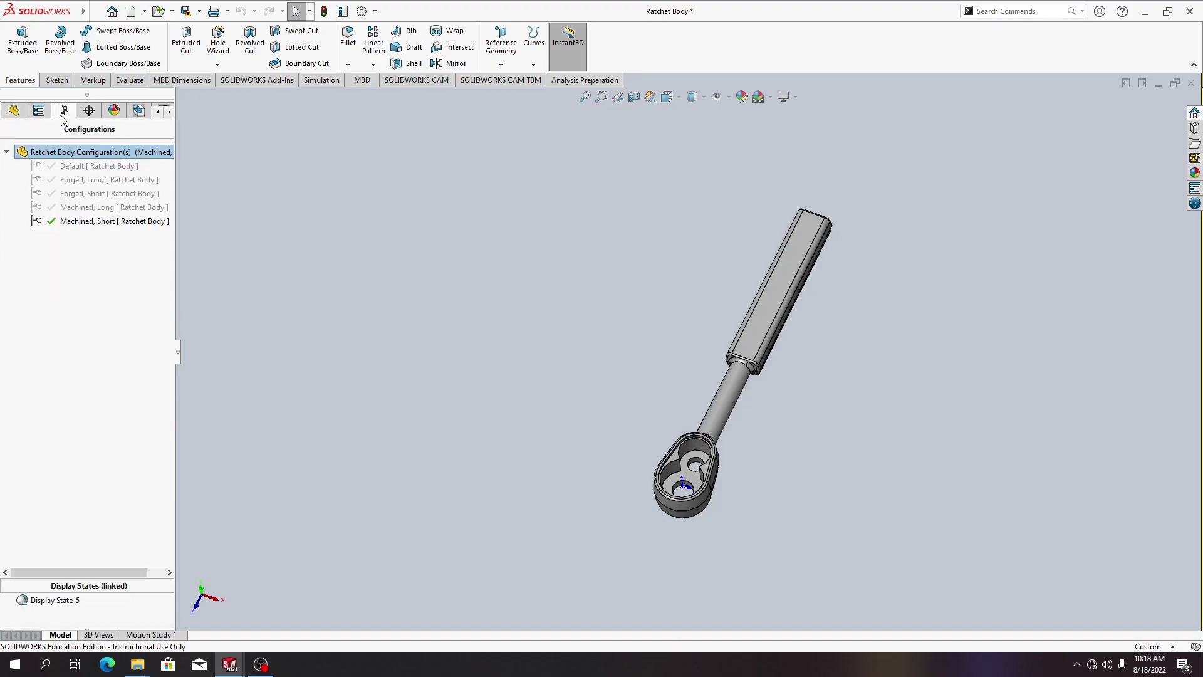
right_click(86, 181)
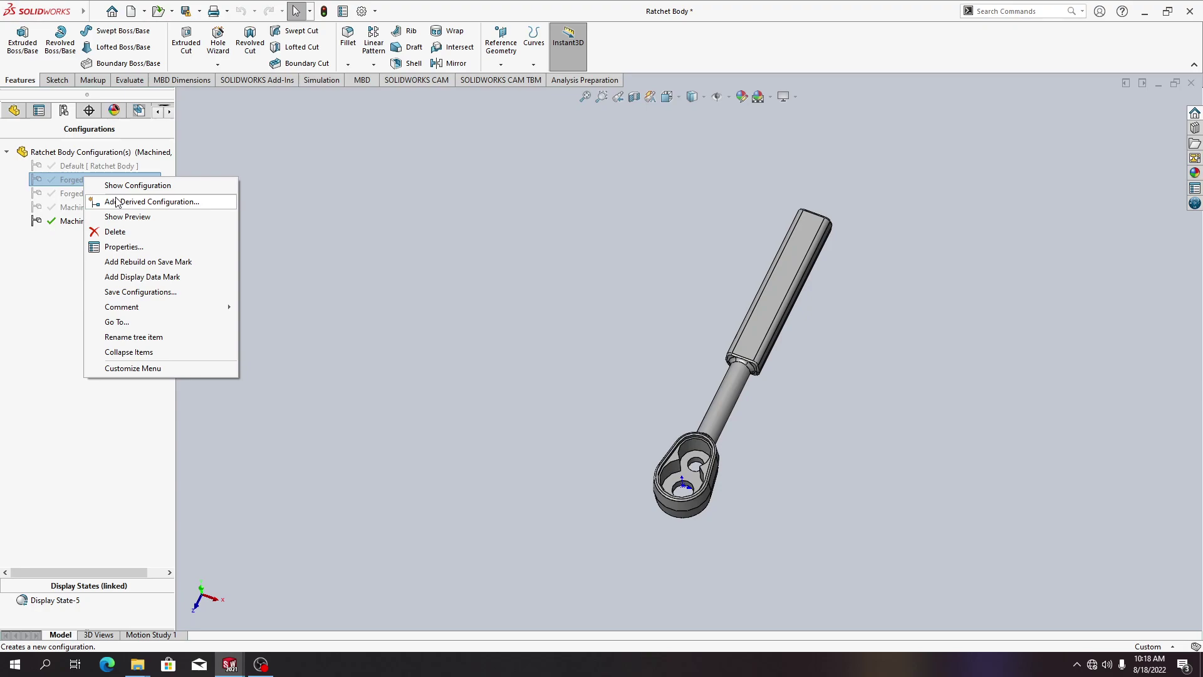
left_click(54, 294)
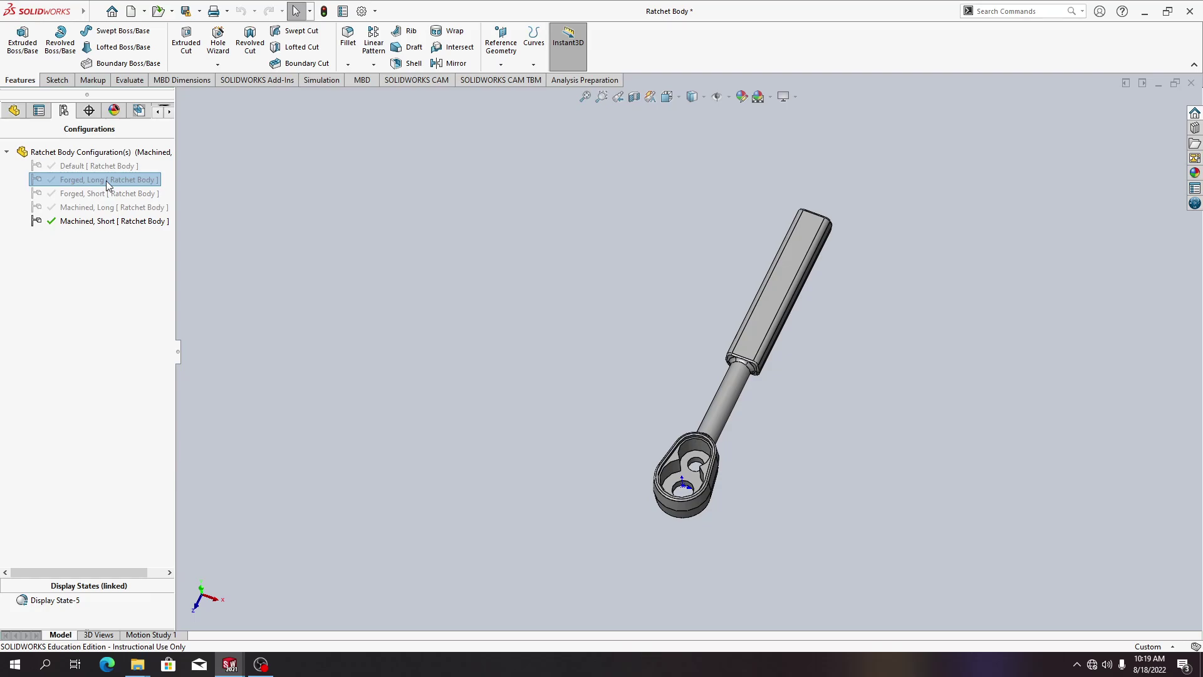
key("alt+Tab")
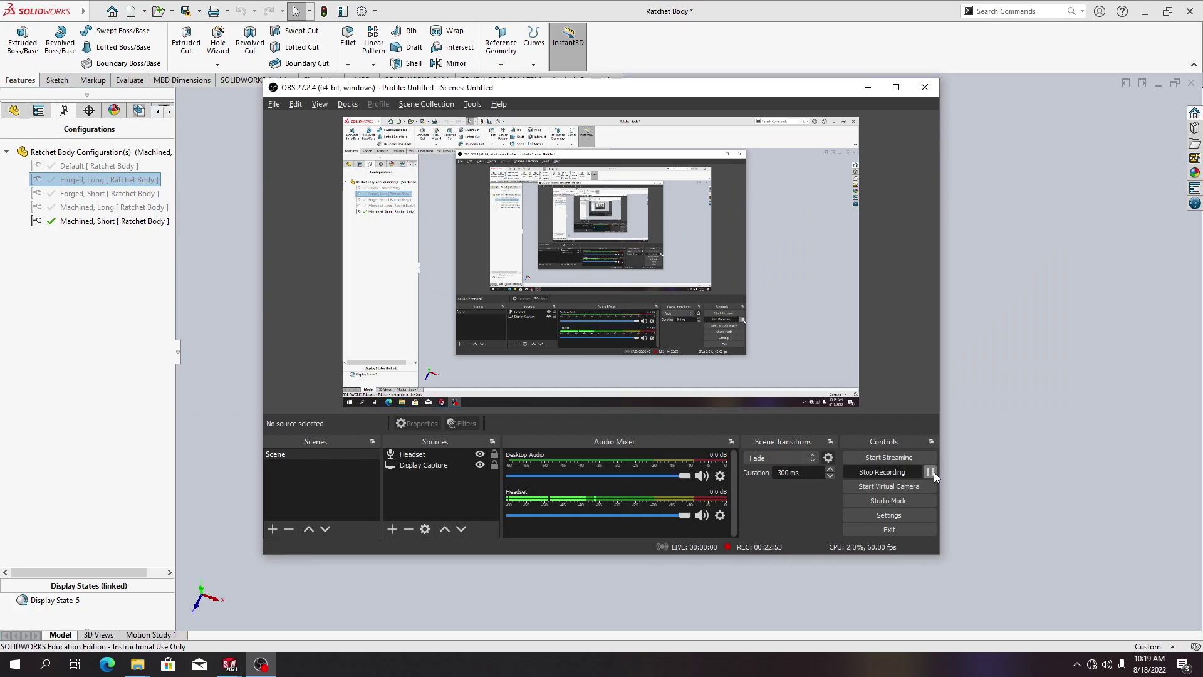
left_click(931, 472)
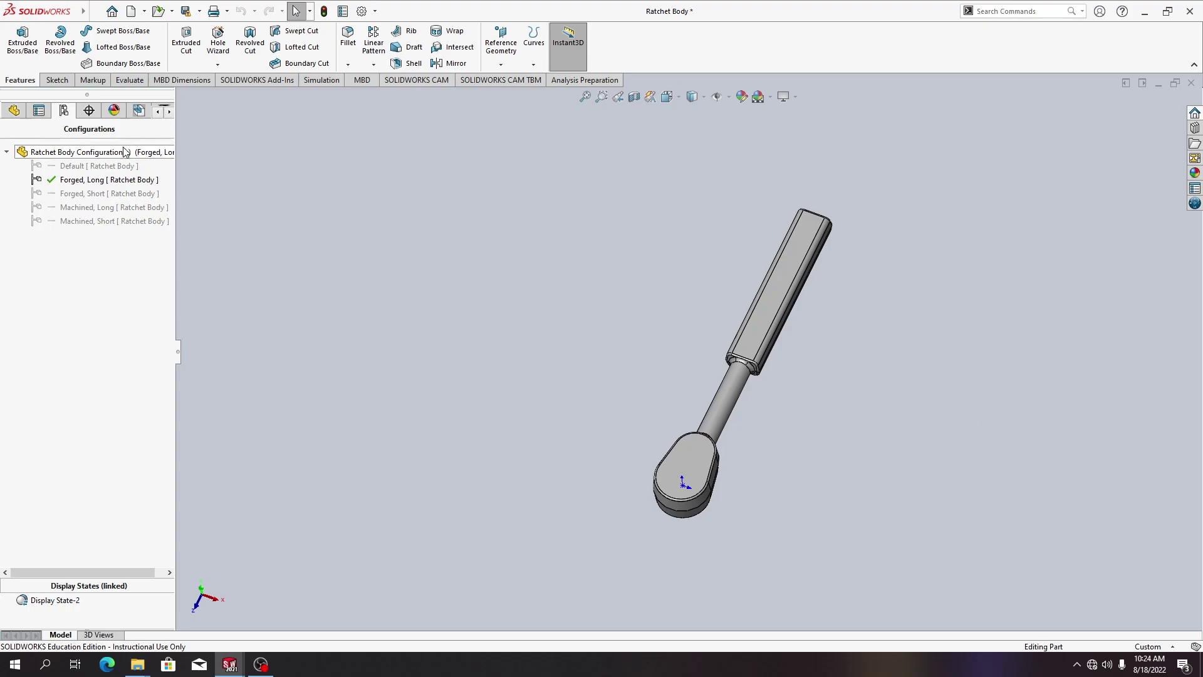
key("alt+Tab")
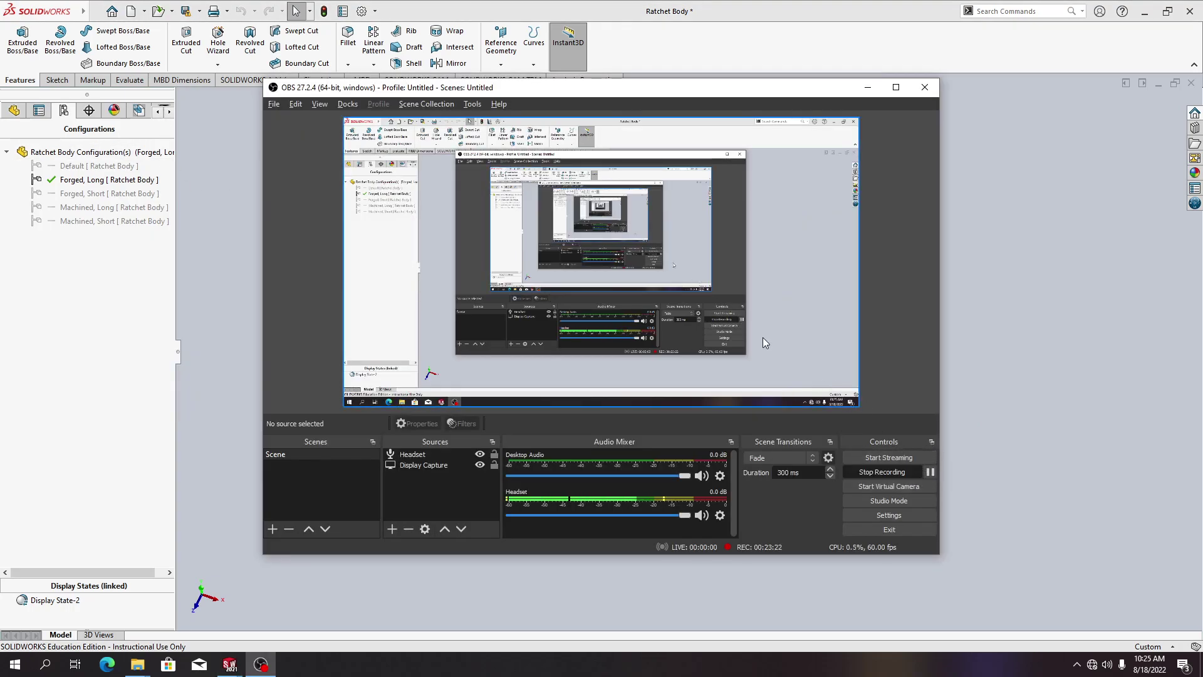
key("alt+Tab")
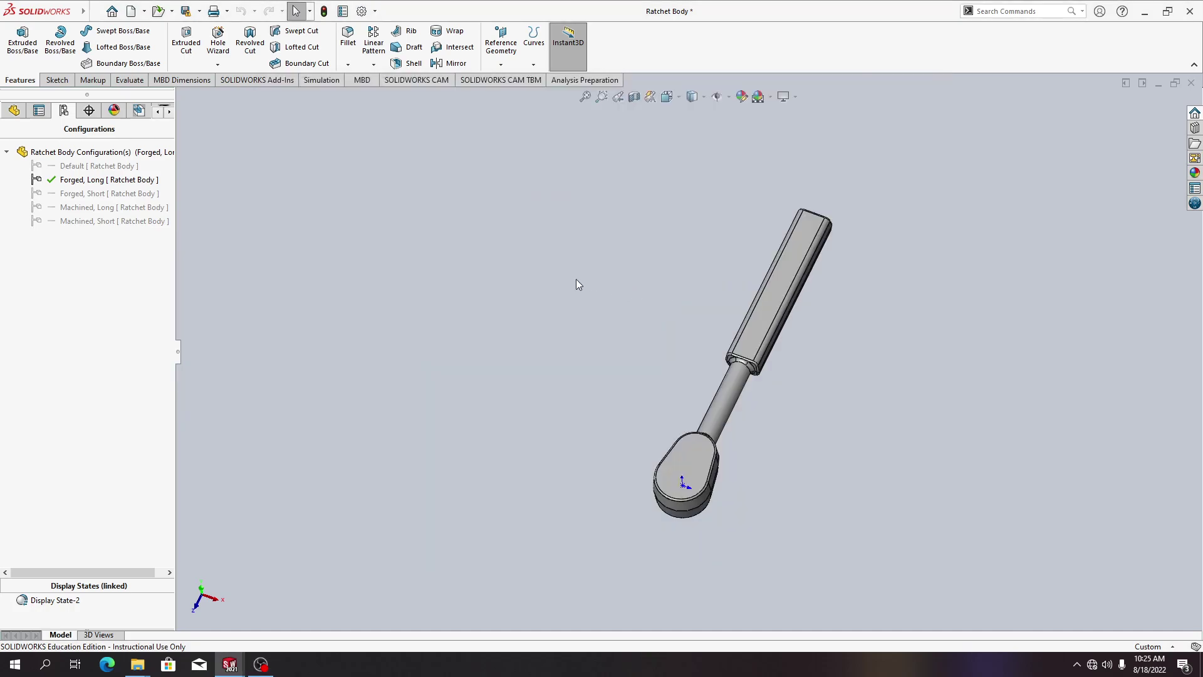
right_click(77, 152)
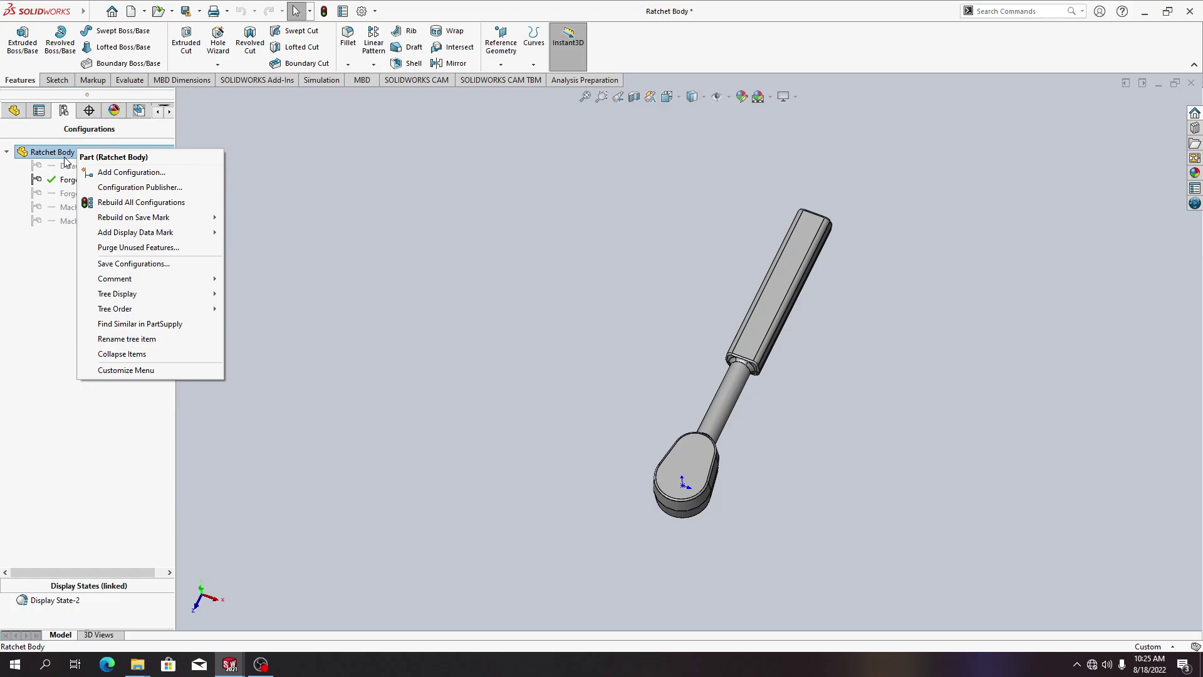
left_click(140, 370)
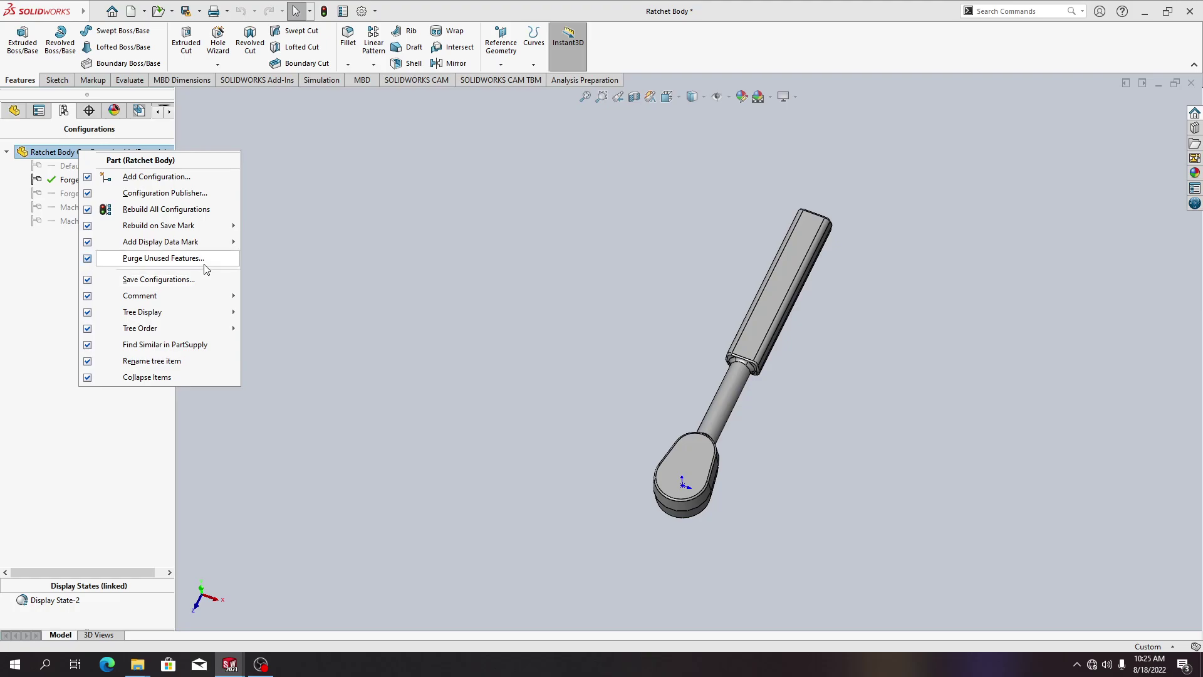
left_click(37, 395)
- Open the Configuration Publisher for the Ratchet Body with an auto-created design table, close it, and rebuild the document
right_click(112, 152)
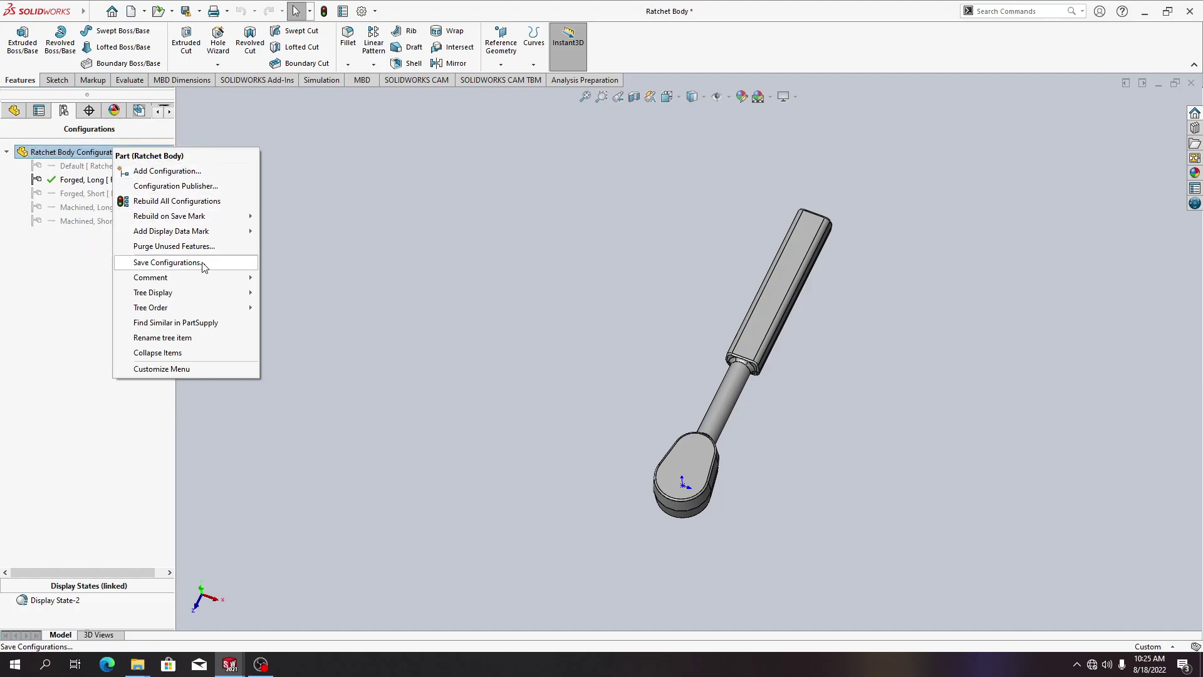
left_click(172, 190)
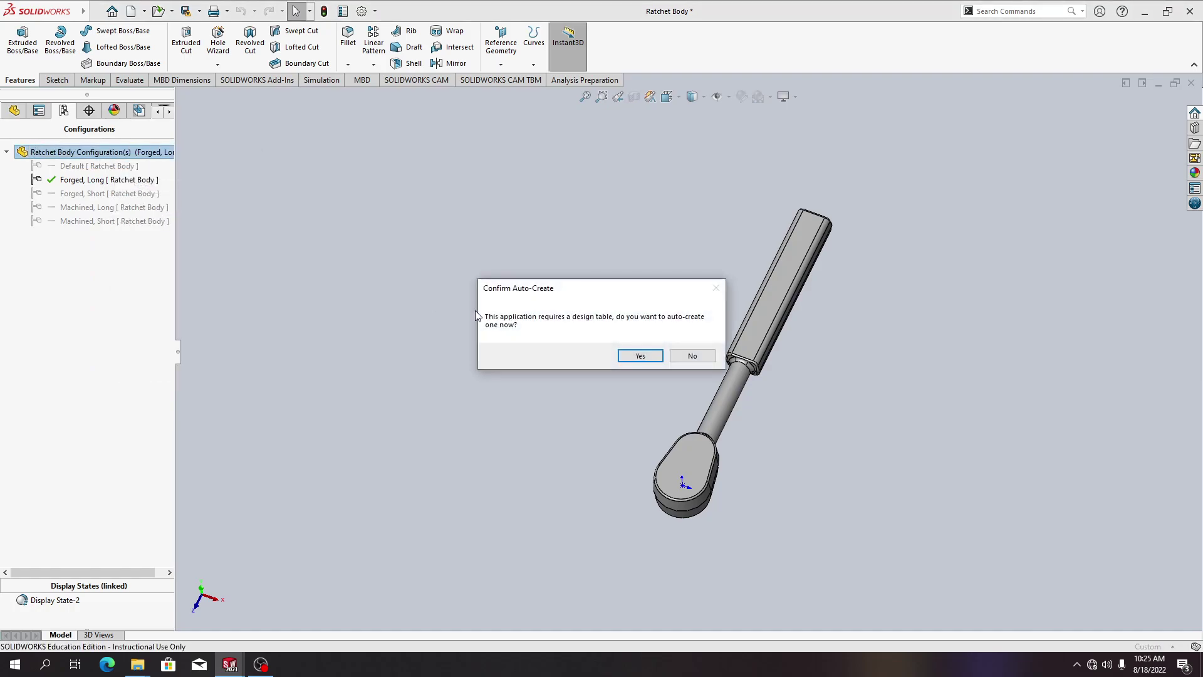
left_click(640, 355)
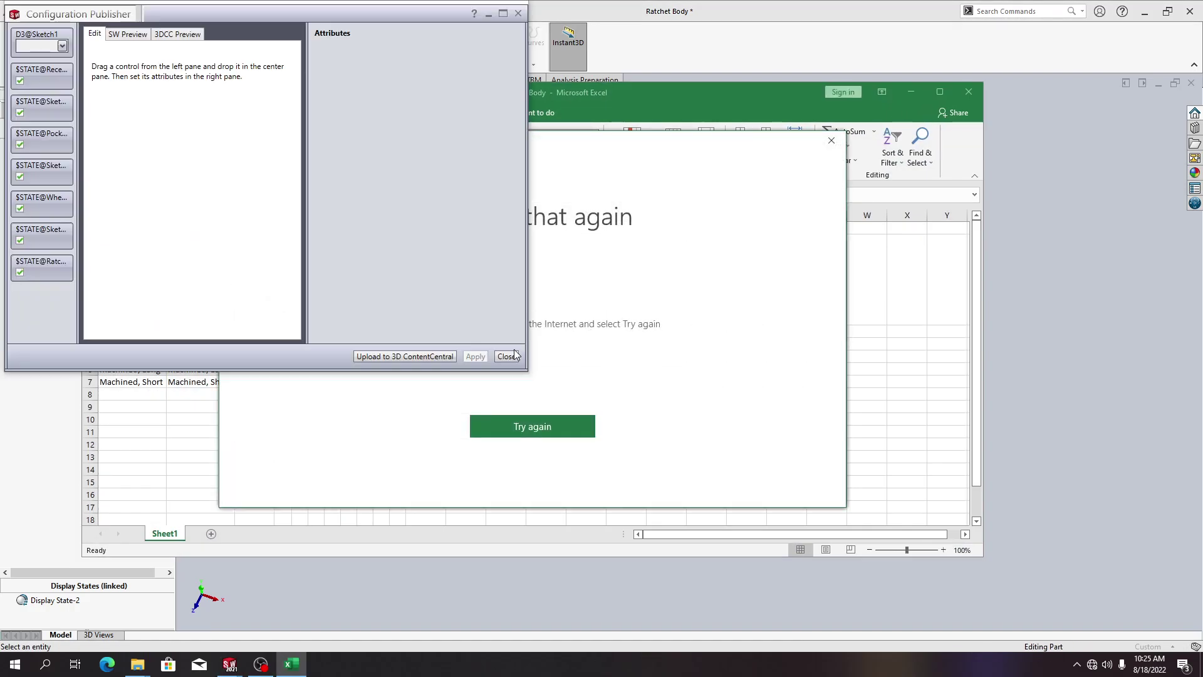
left_click(512, 357)
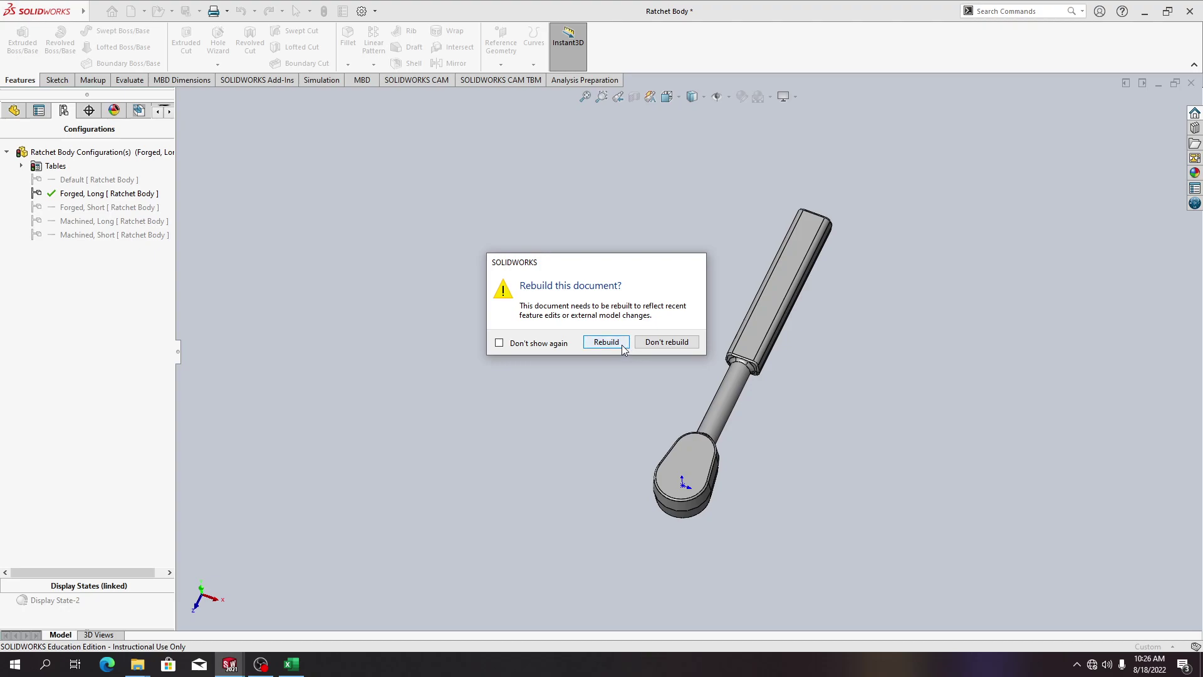
left_click(622, 346)
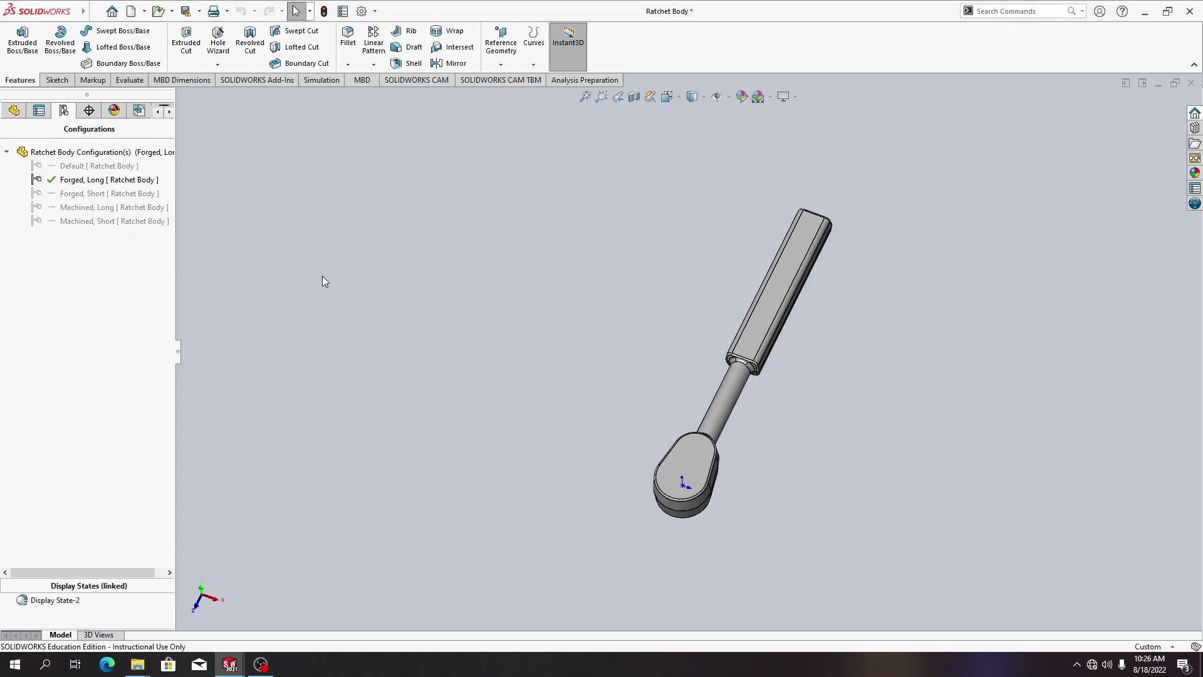
right_click(117, 180)
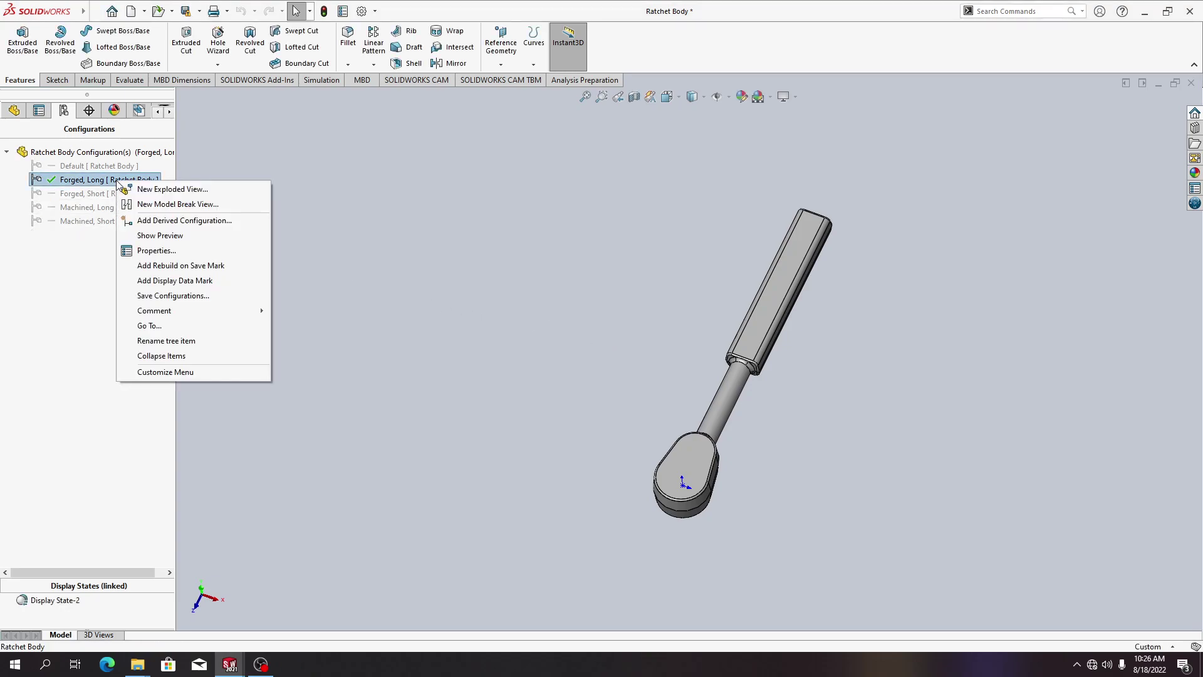
left_click(75, 287)
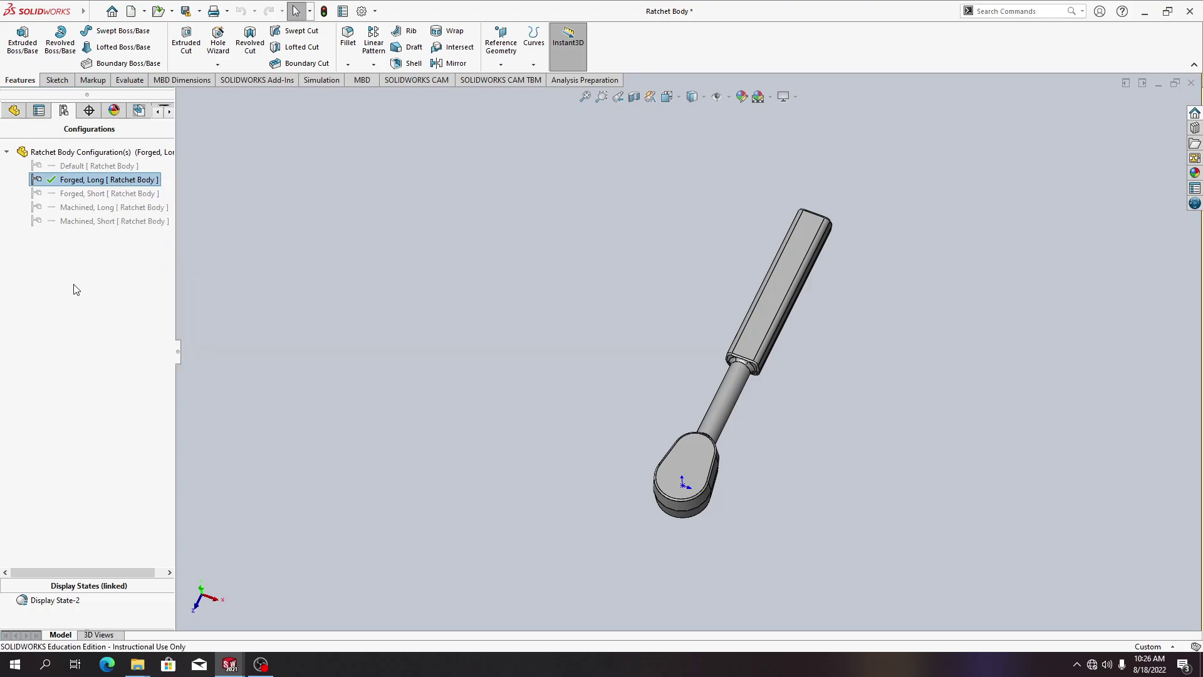
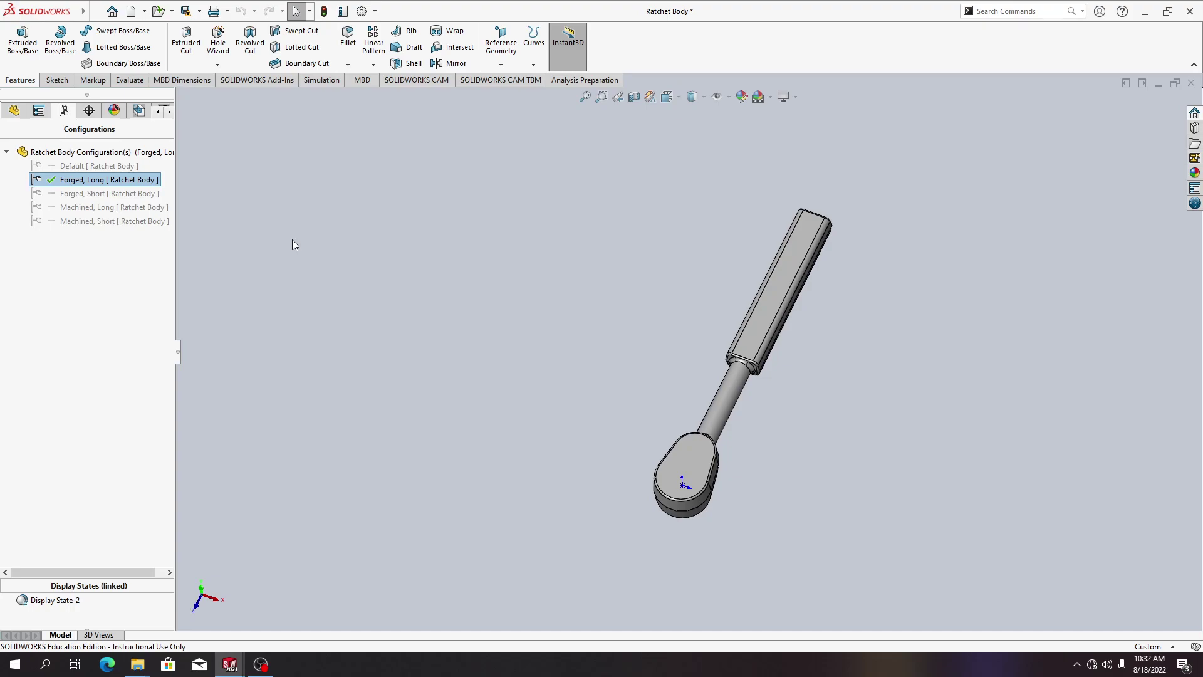
key("alt+Tab")
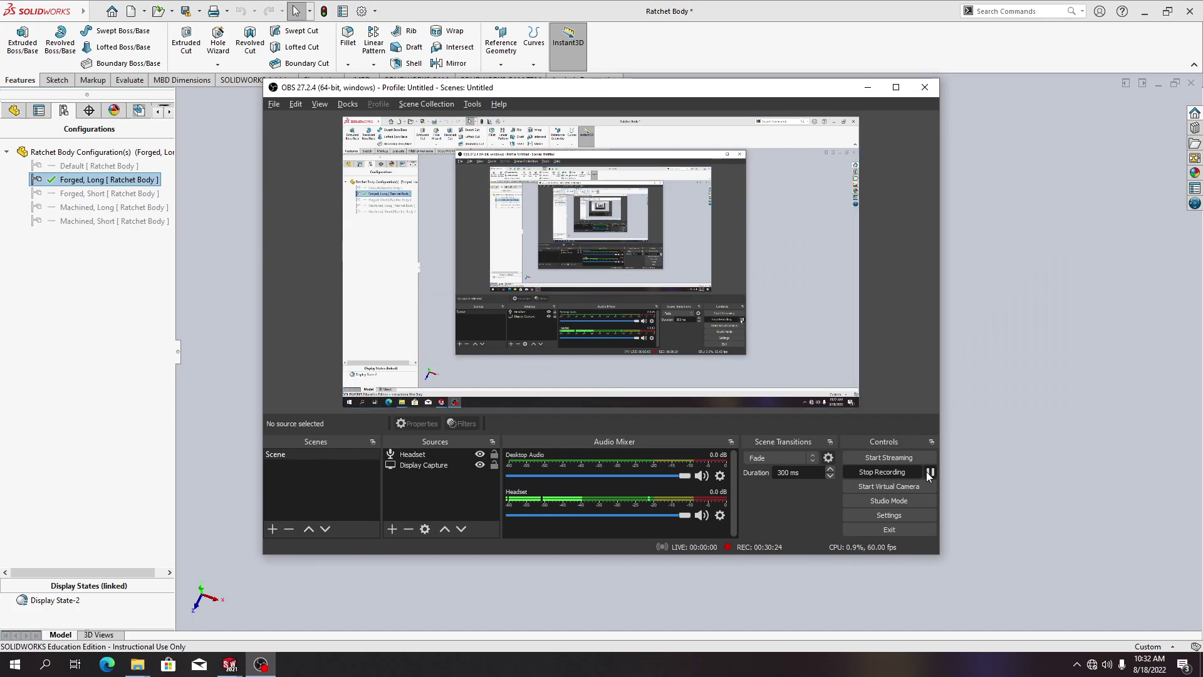
left_click(930, 473)
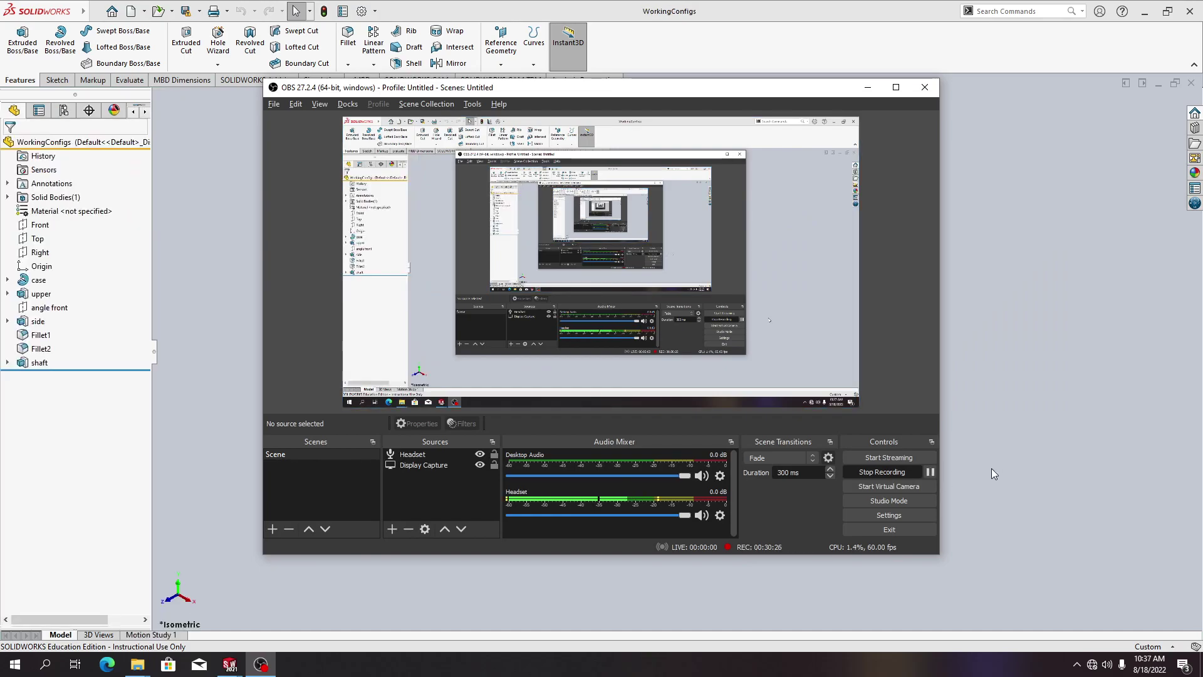
left_click(992, 468)
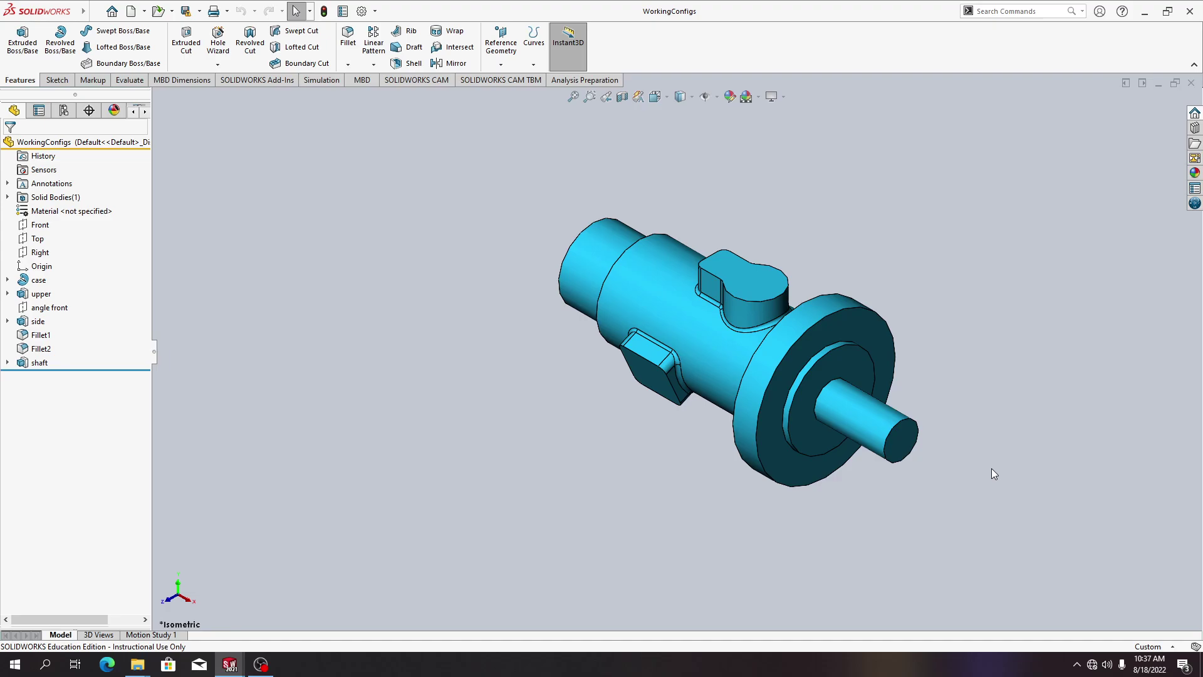
- Add a configuration named keyseat to the WorkingConfigs part
left_click(63, 110)
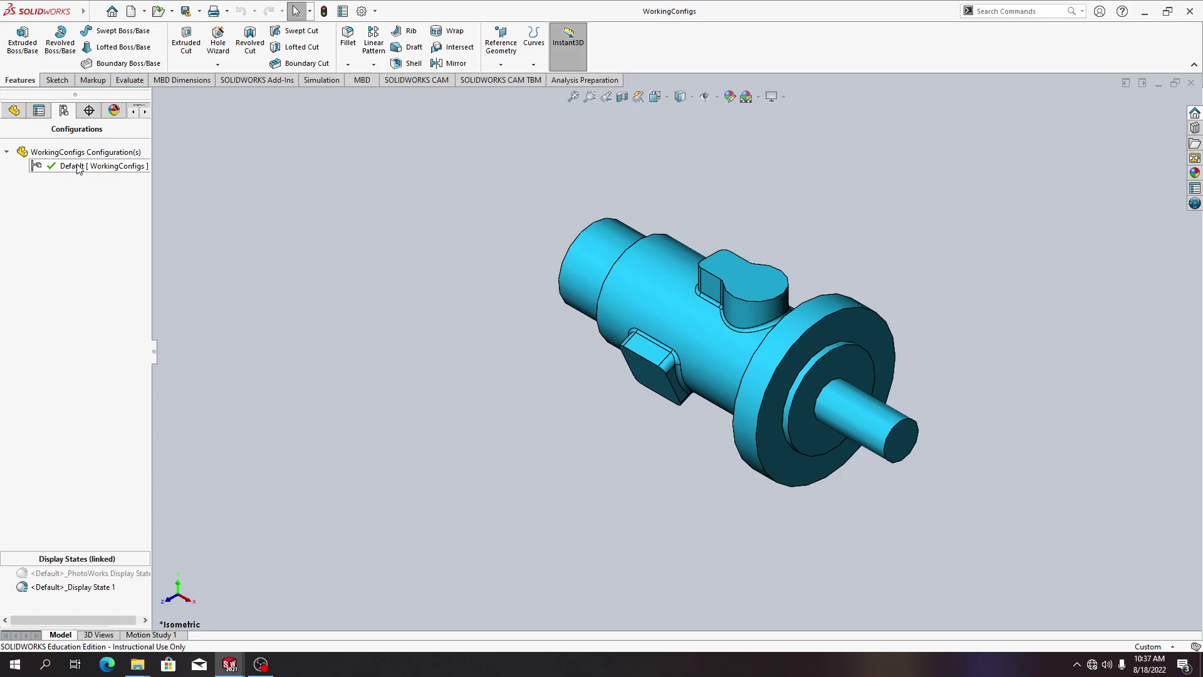
right_click(86, 166)
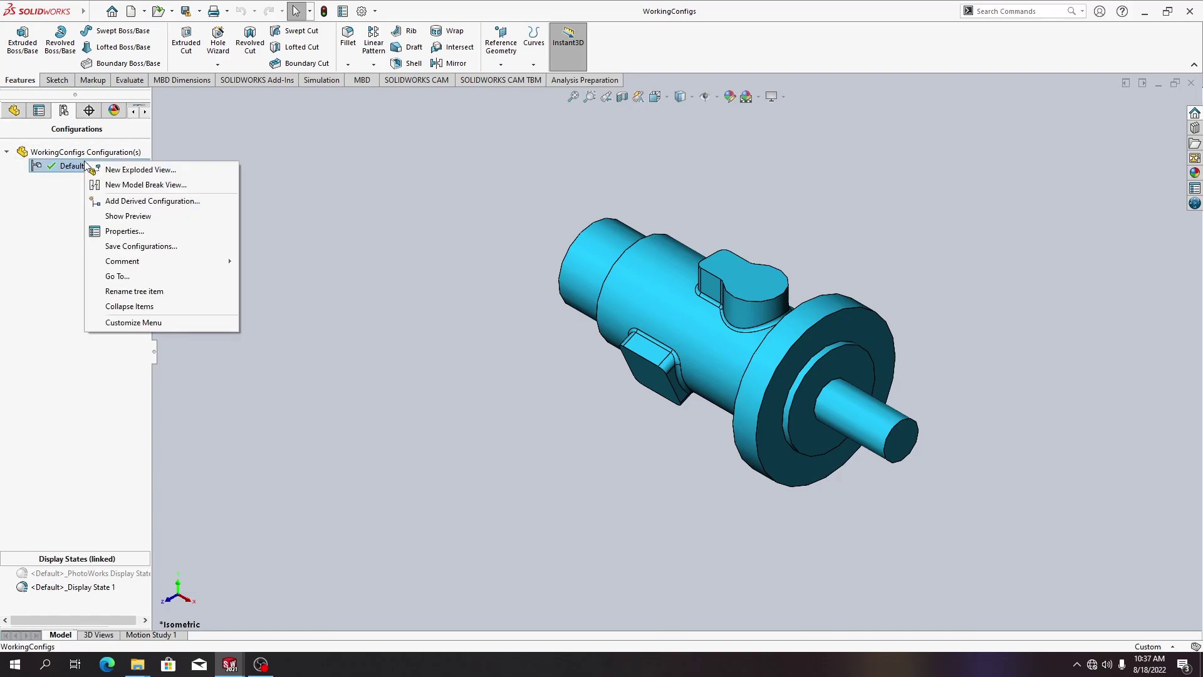
right_click(74, 154)
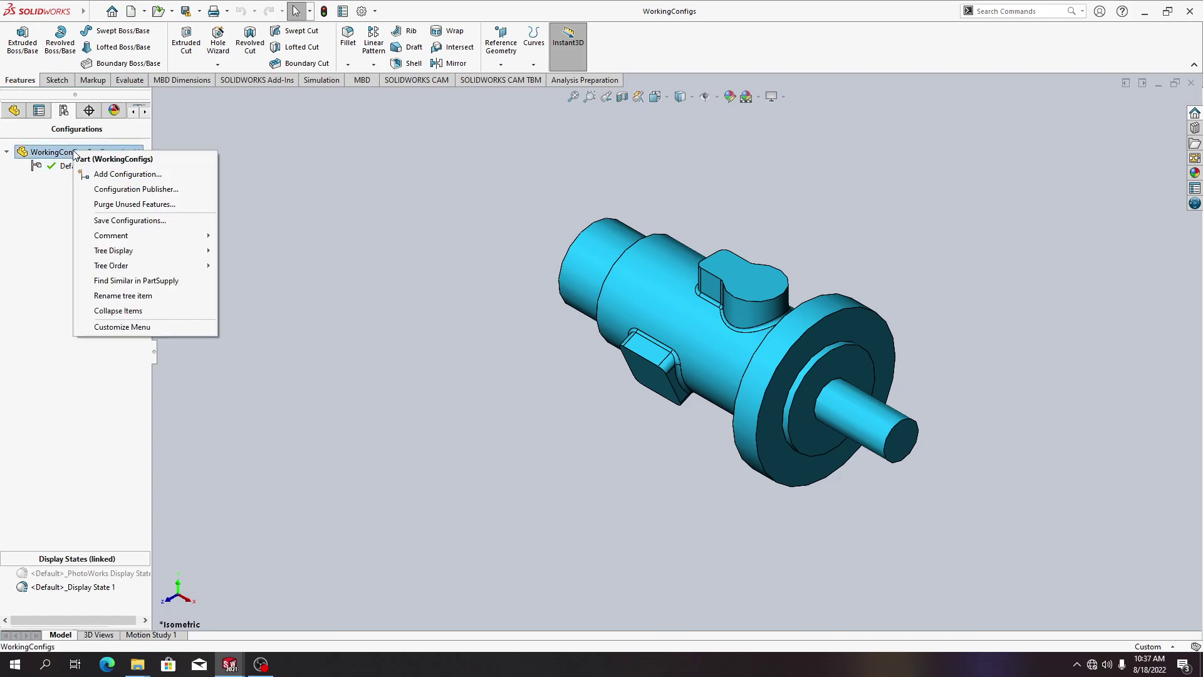
left_click(122, 174)
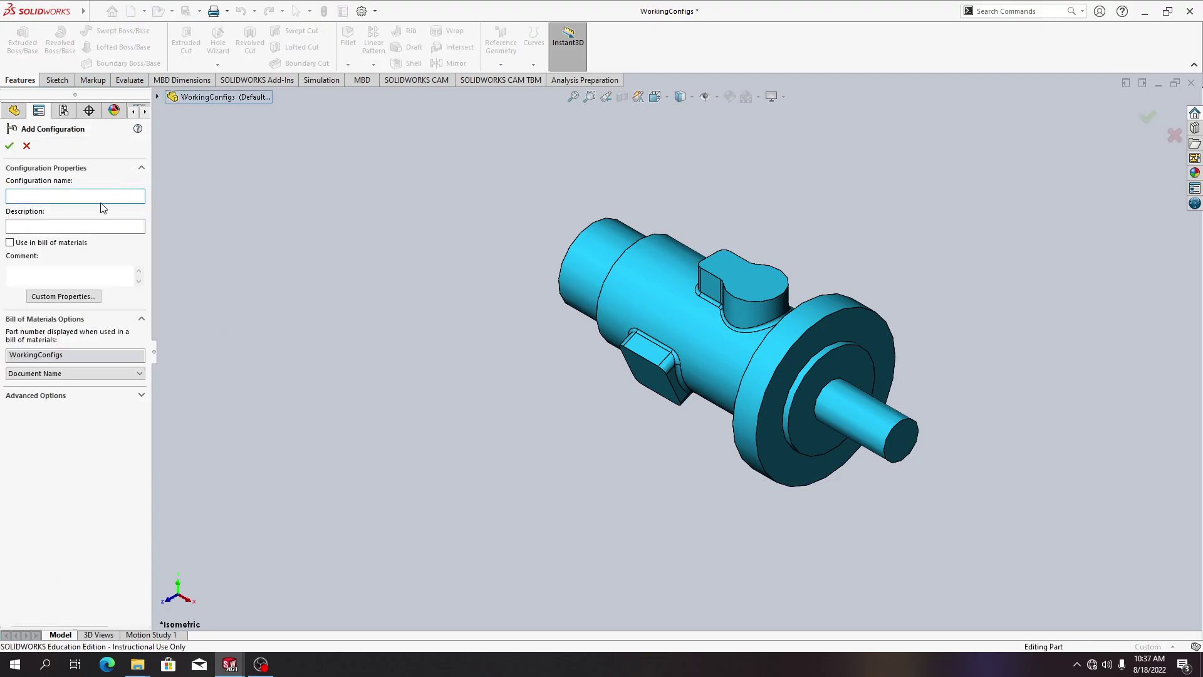
type("ke")
type("yse")
key("BackSpace")
type("sea")
mouse_move(5, 14)
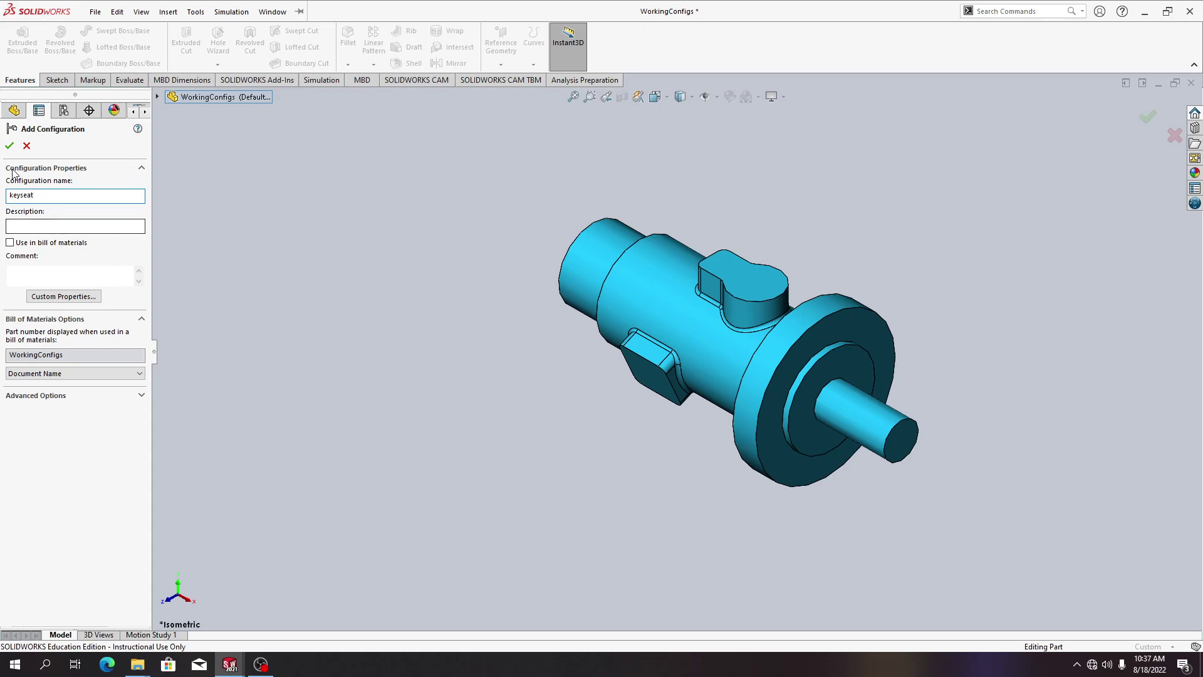
left_click(9, 146)
- Add another configuration named ports to the WorkingConfigs part
right_click(66, 153)
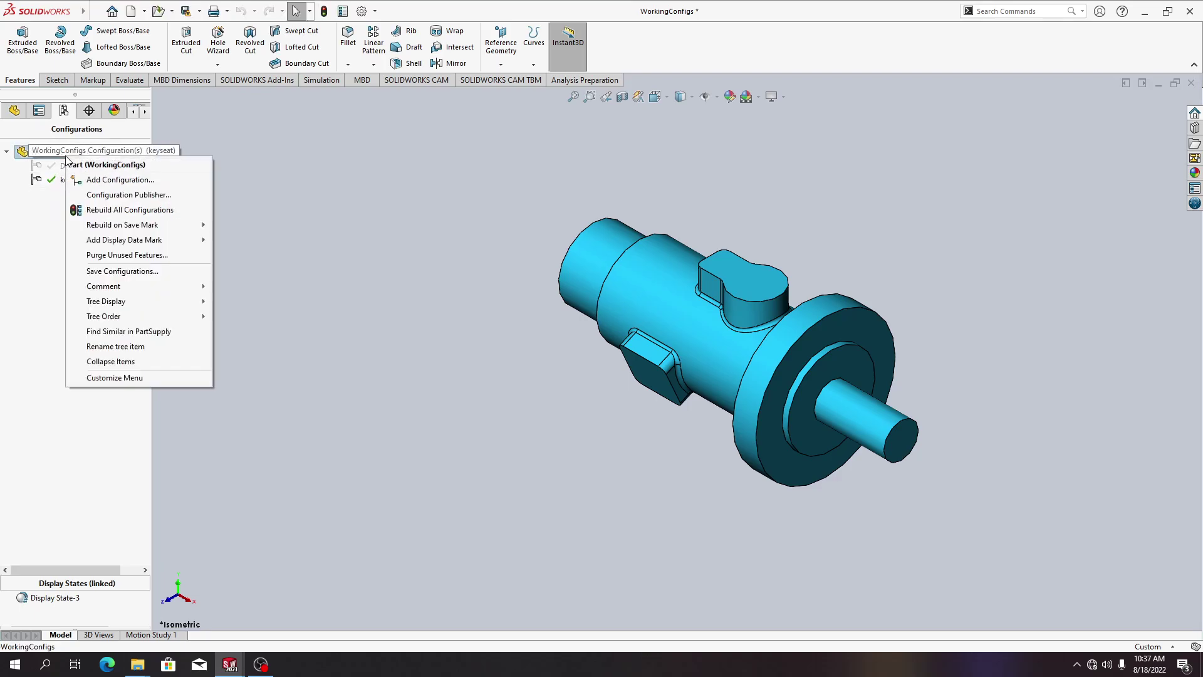
left_click(111, 181)
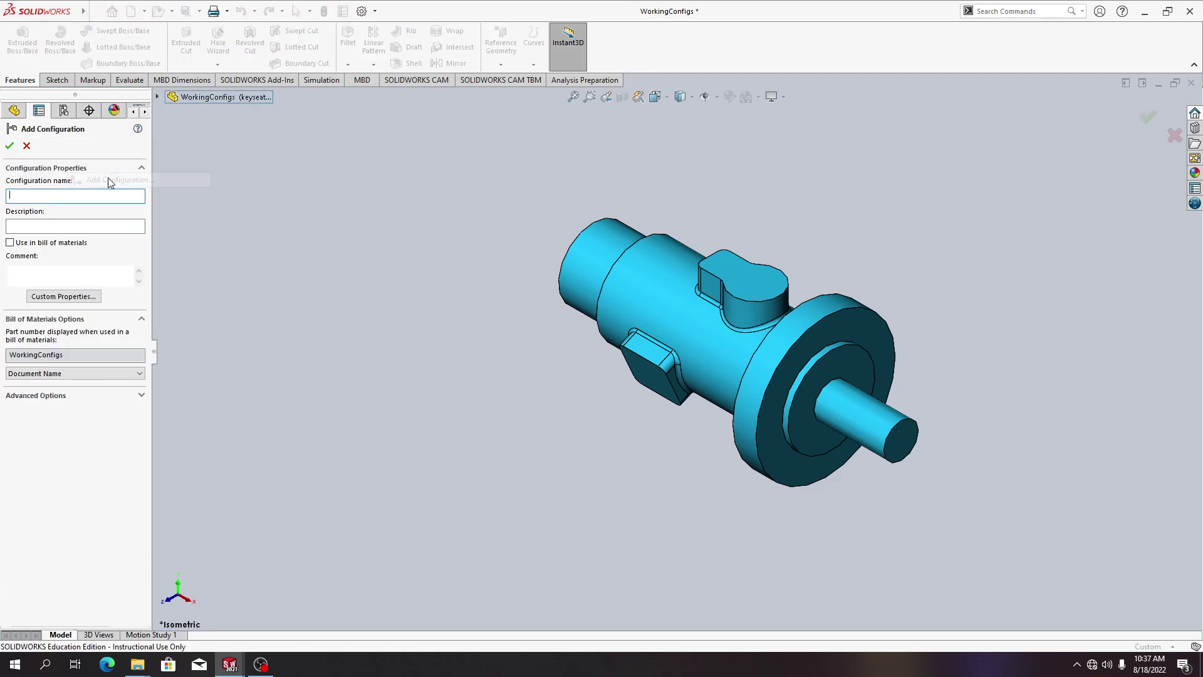
type("ports")
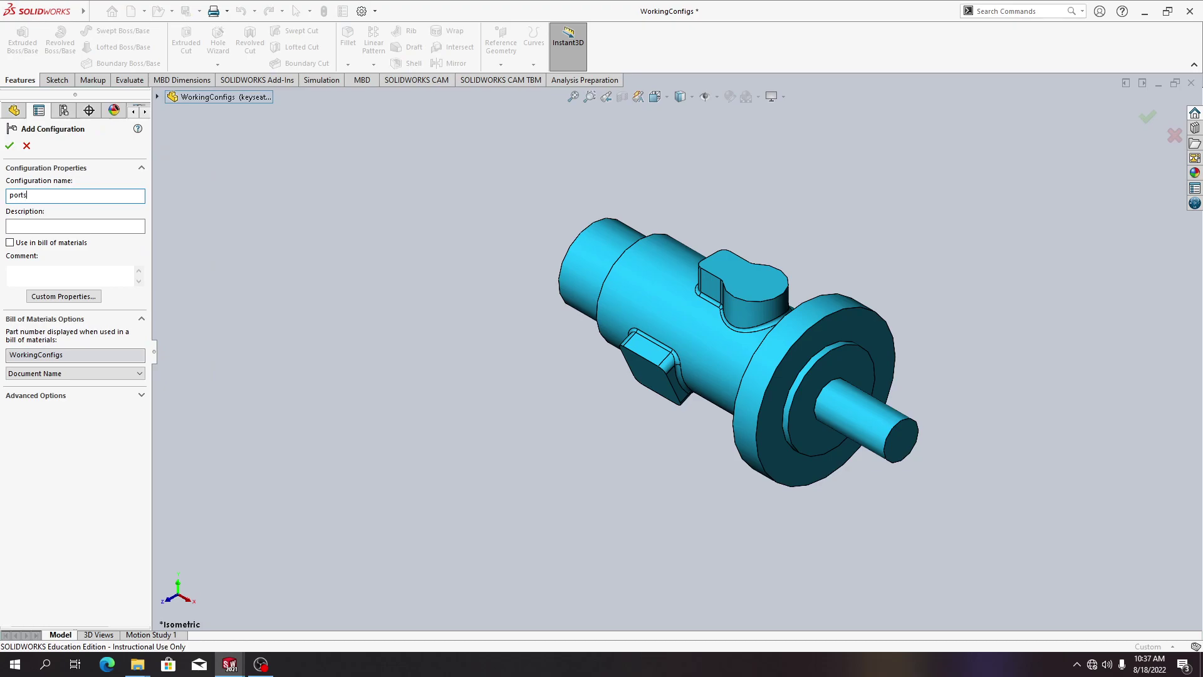
left_click(10, 146)
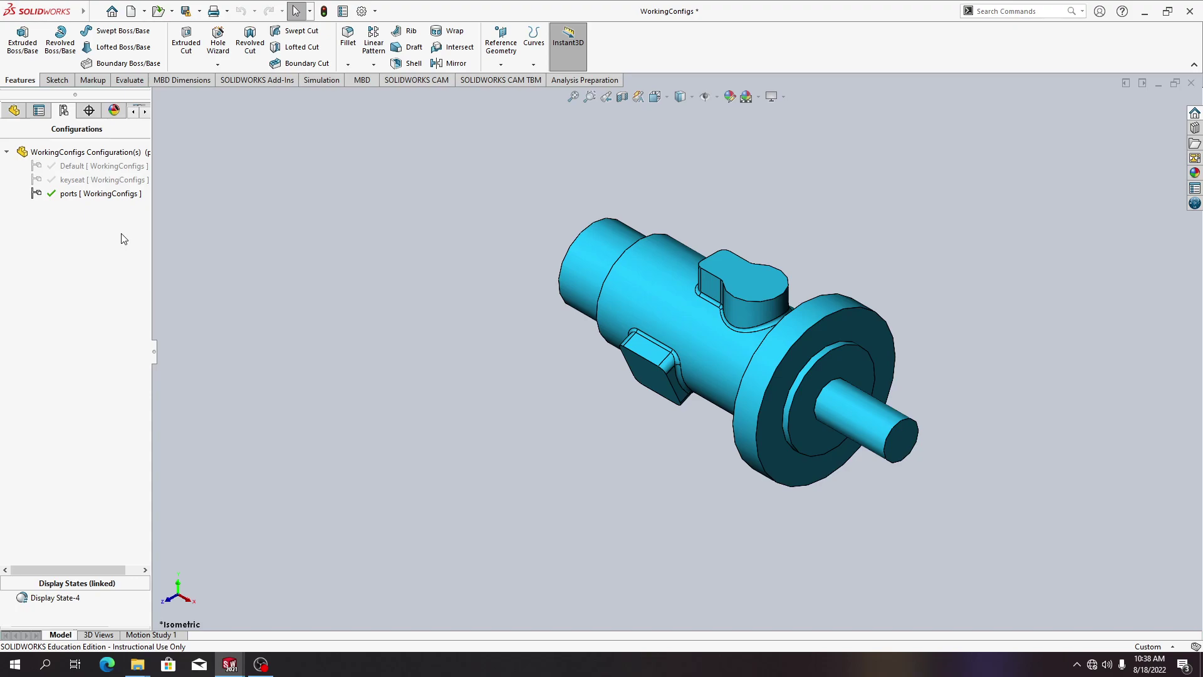
- Activate the keyseat configuration of the WorkingConfigs part
right_click(72, 195)
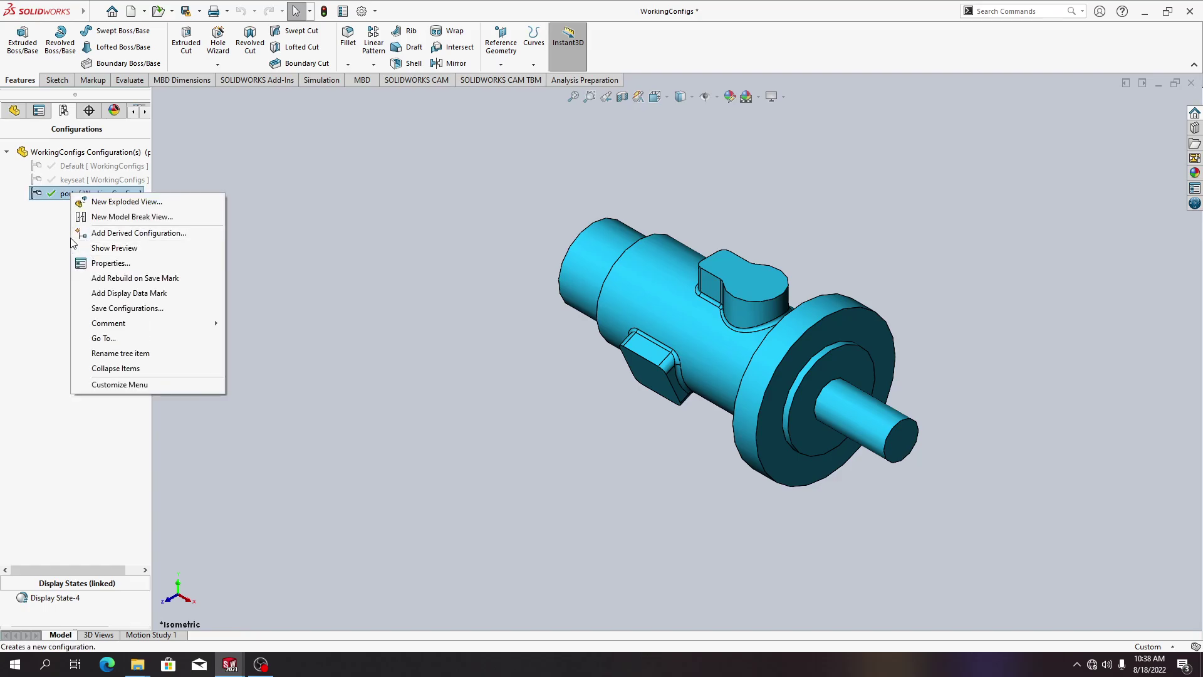
left_click(62, 245)
double_click(72, 180)
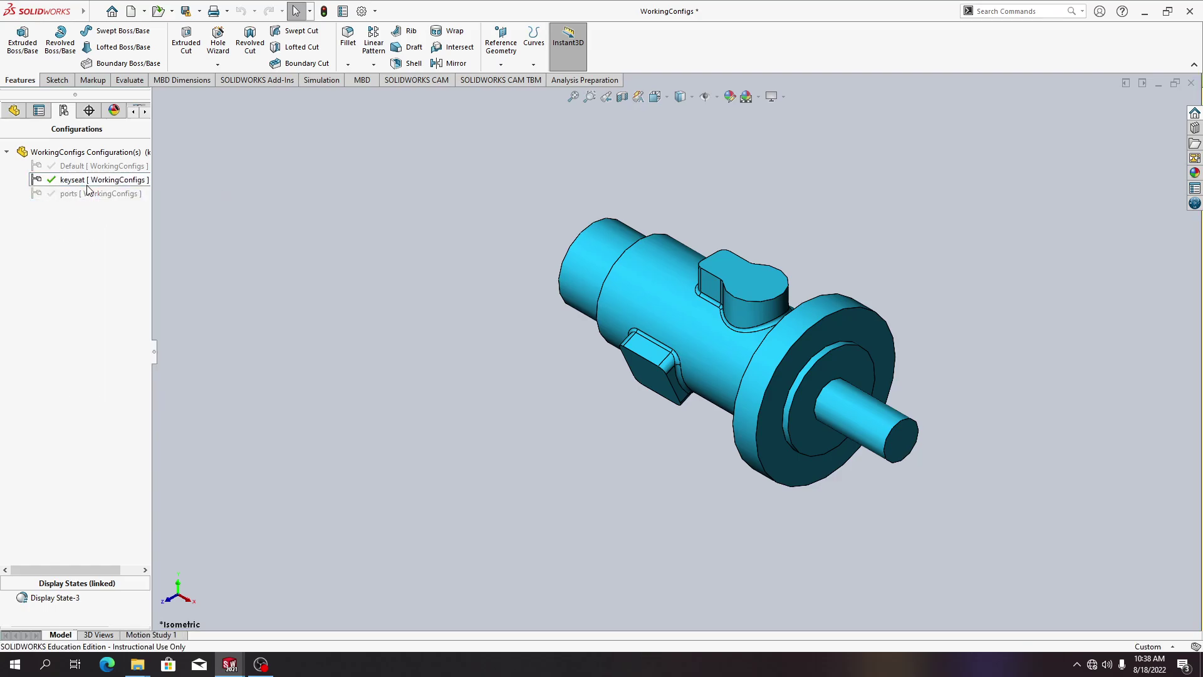
- Delete the ports configuration from the WorkingConfigs part
right_click(88, 194)
left_click(119, 244)
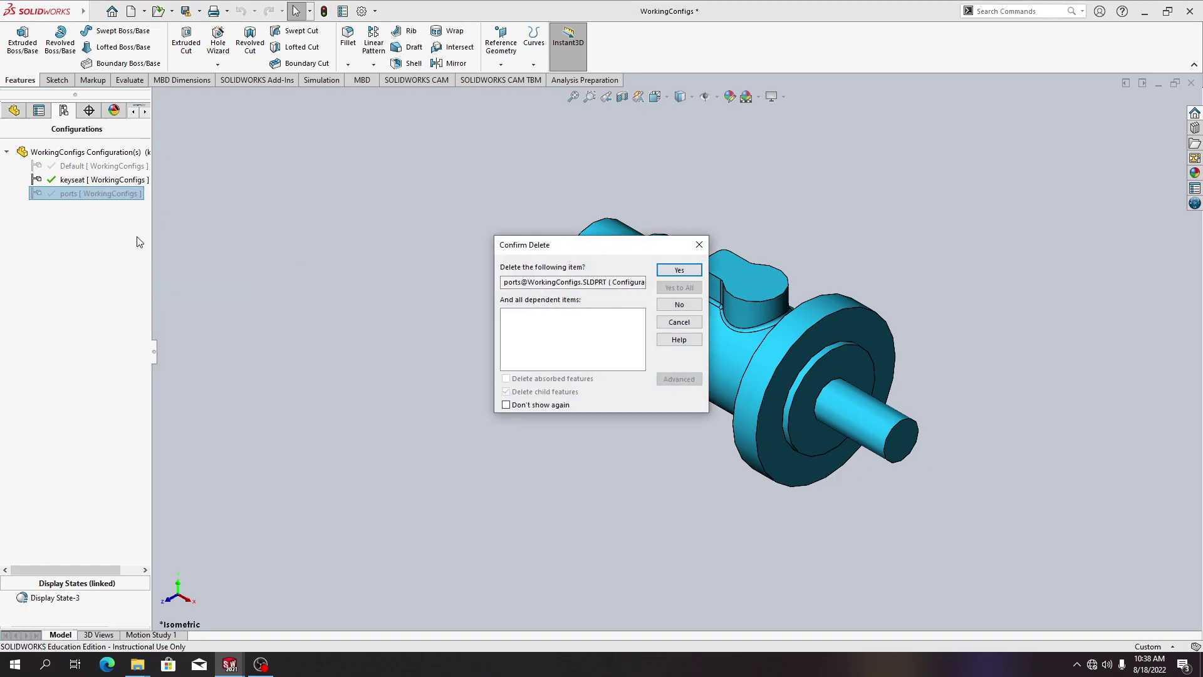
left_click(679, 270)
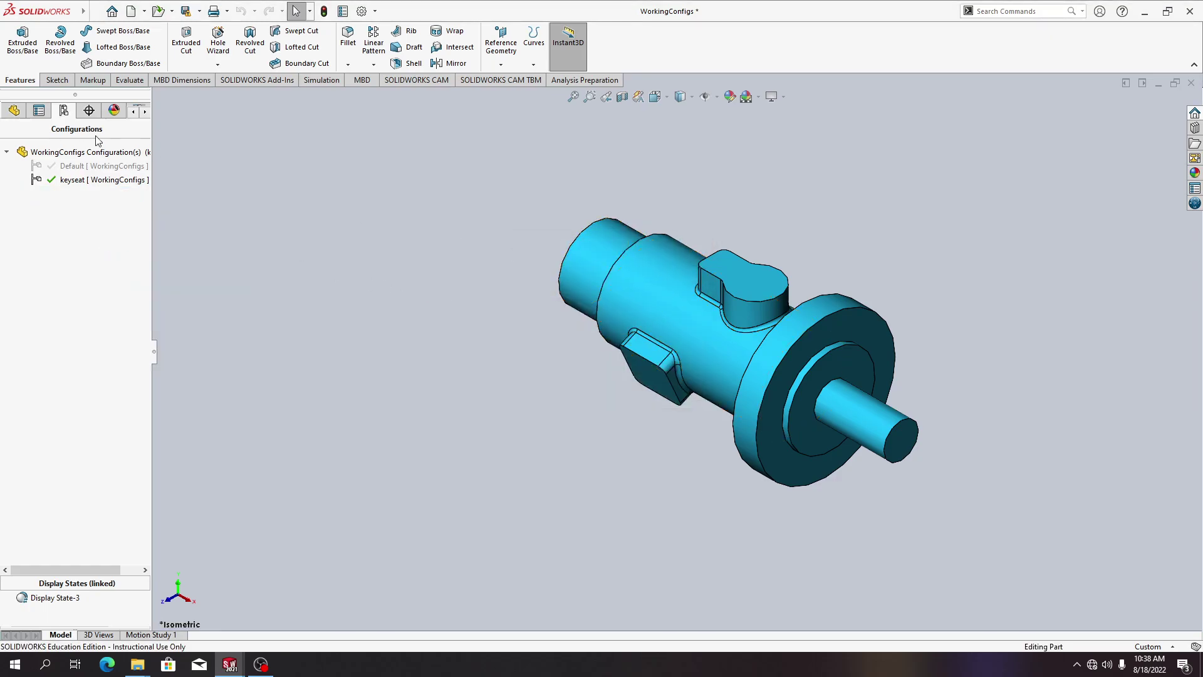
- Add a new configuration named ports to the WorkingConfigs part, keeping new features and mates suppressed in its advanced options
right_click(65, 155)
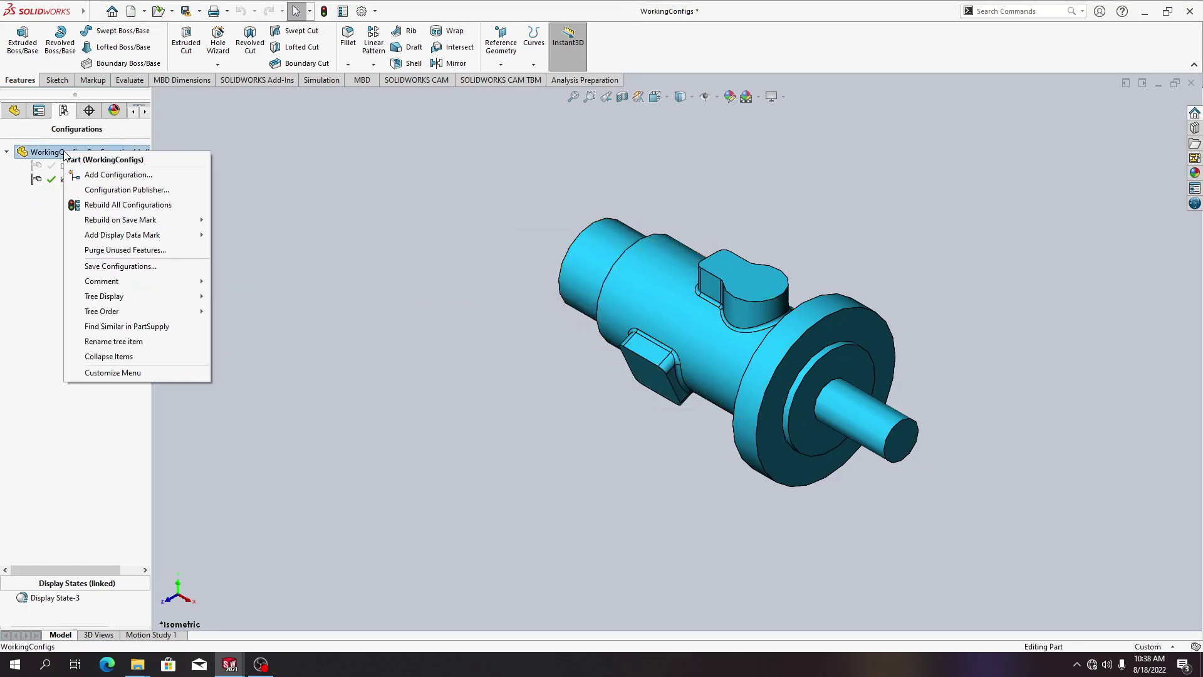
left_click(109, 174)
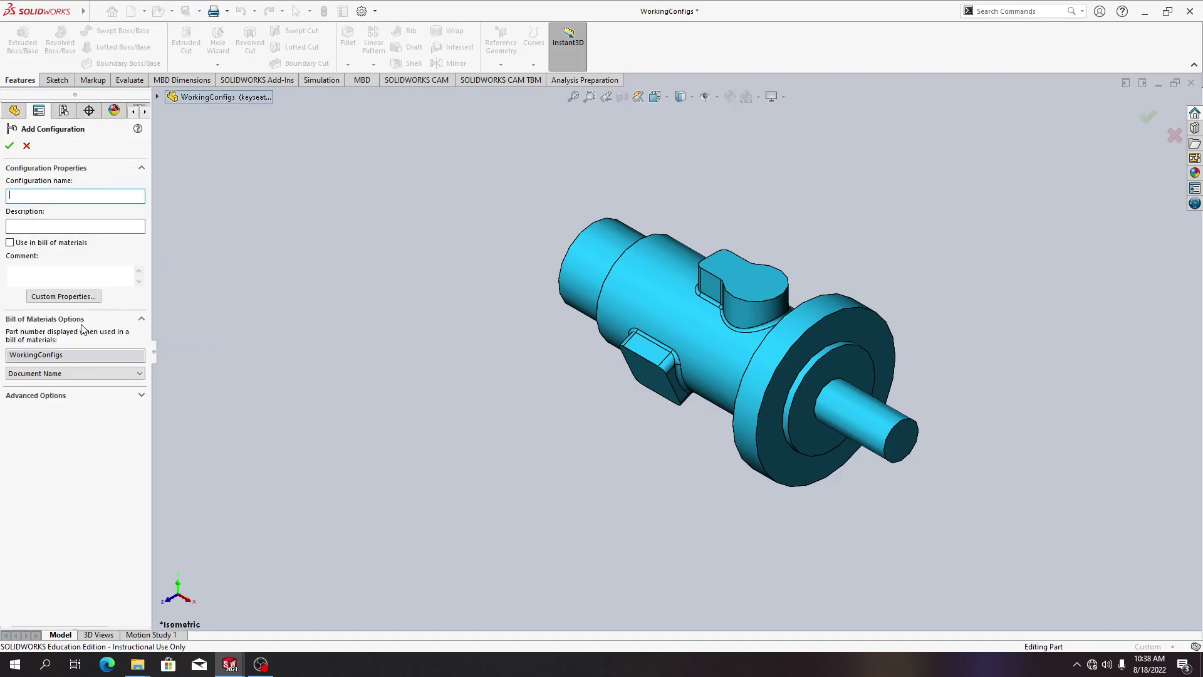
left_click(91, 397)
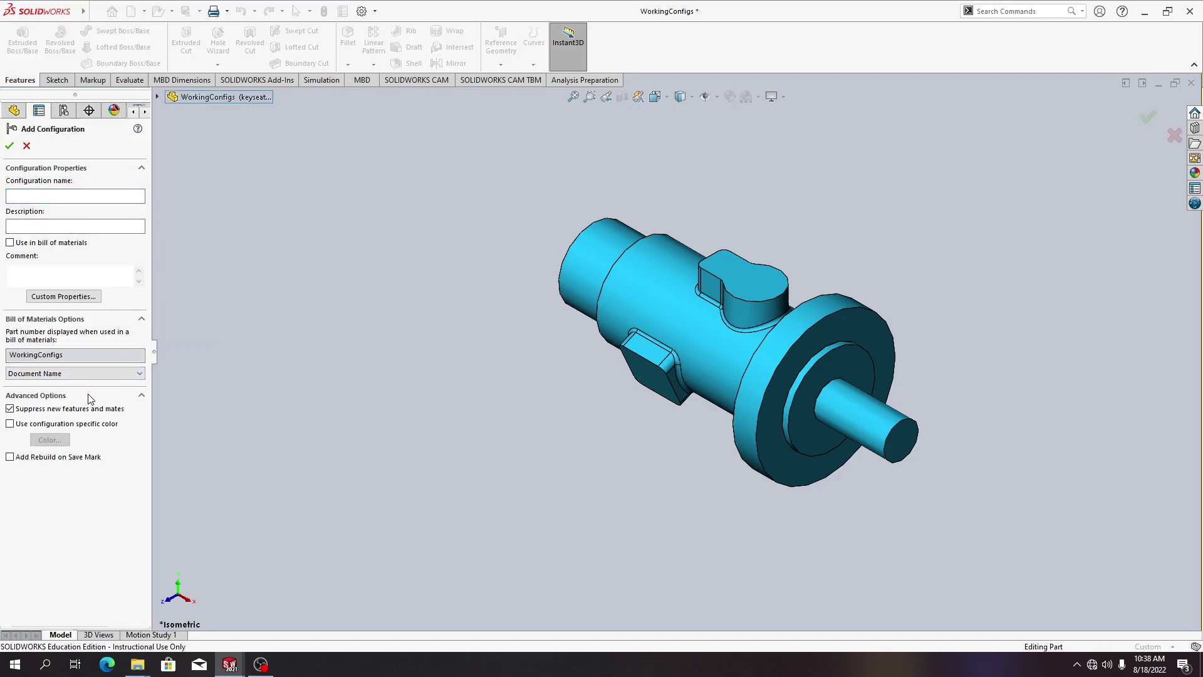
left_click(43, 194)
type("ports")
left_click(9, 146)
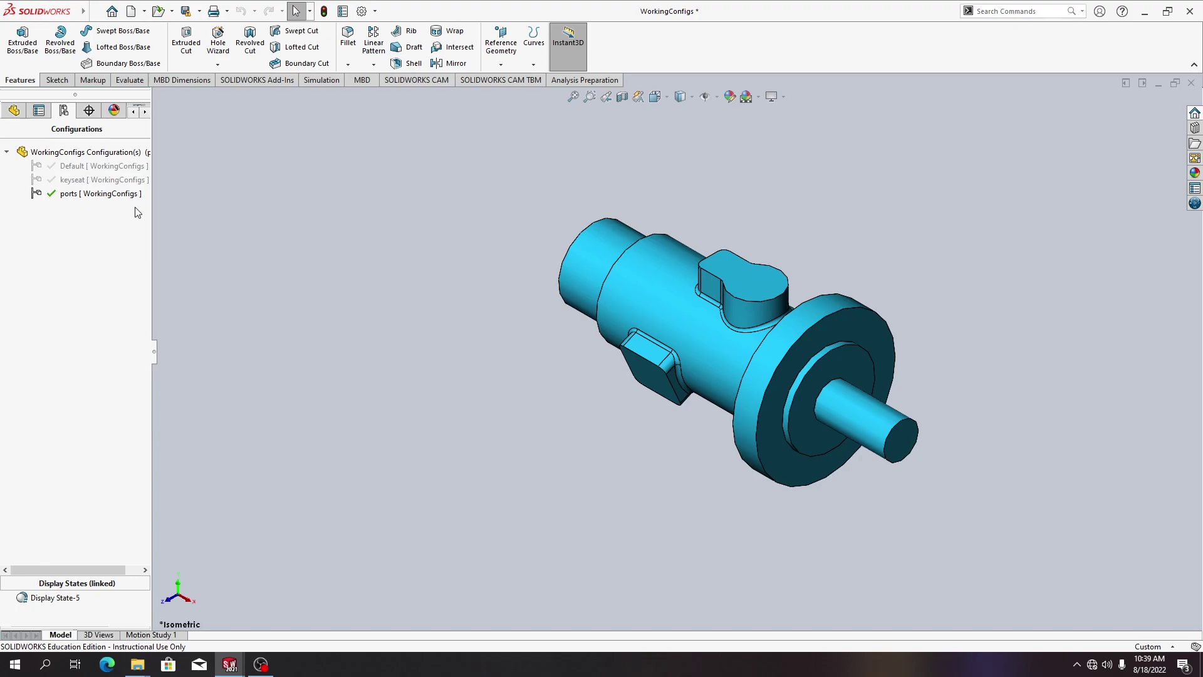
- Open the inch fluid power ports folder among the Design Library's features
left_click(1195, 129)
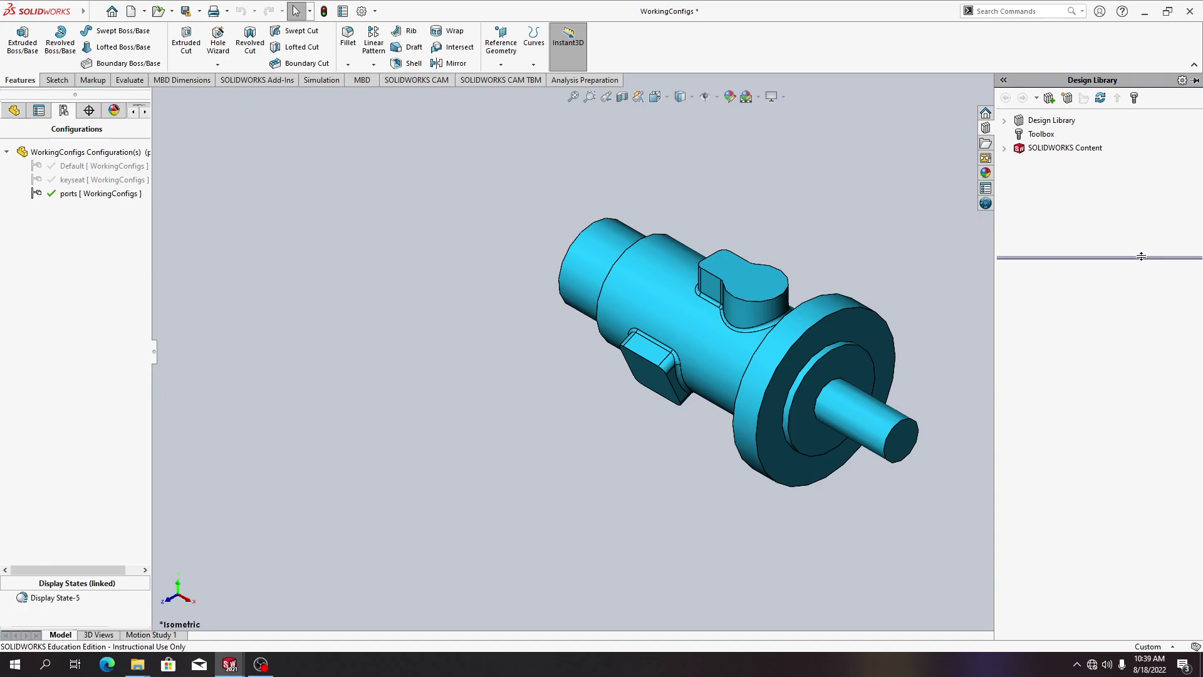
left_click(1055, 125)
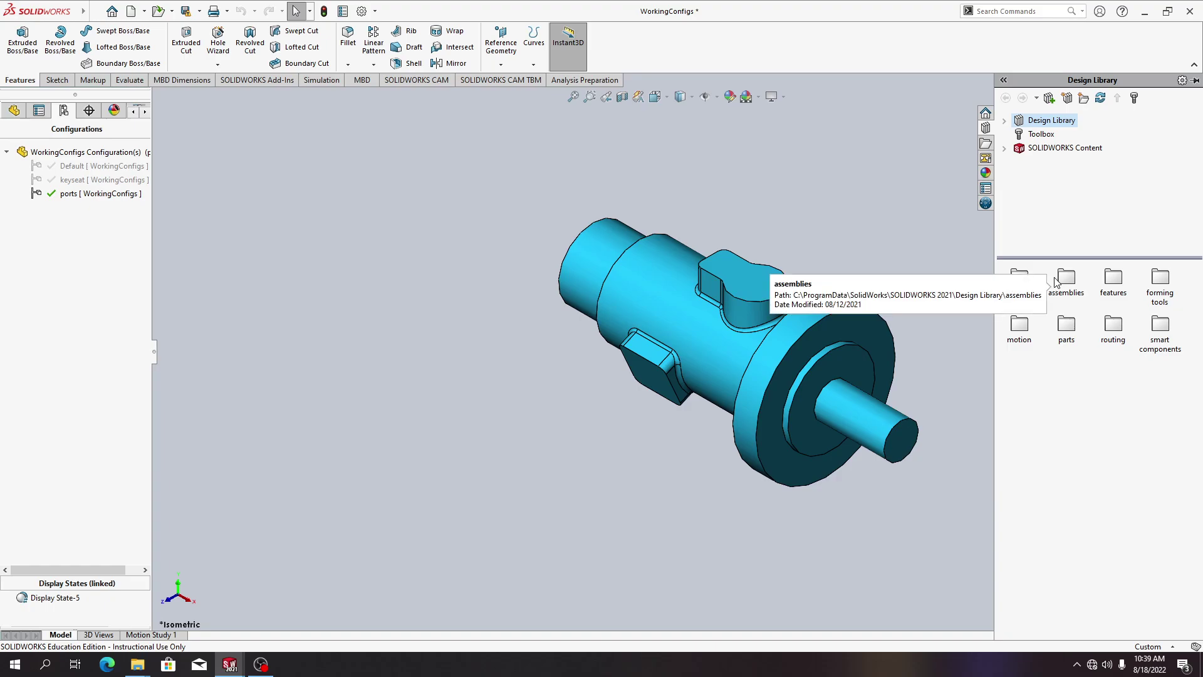
double_click(1119, 278)
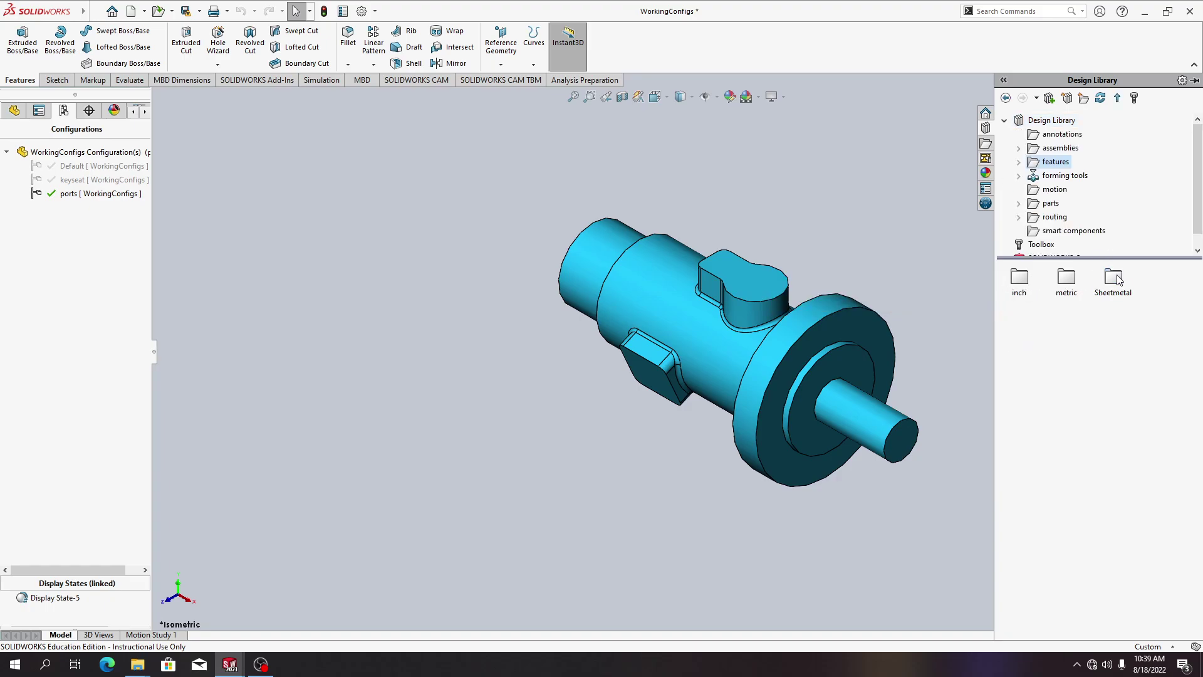
double_click(1026, 281)
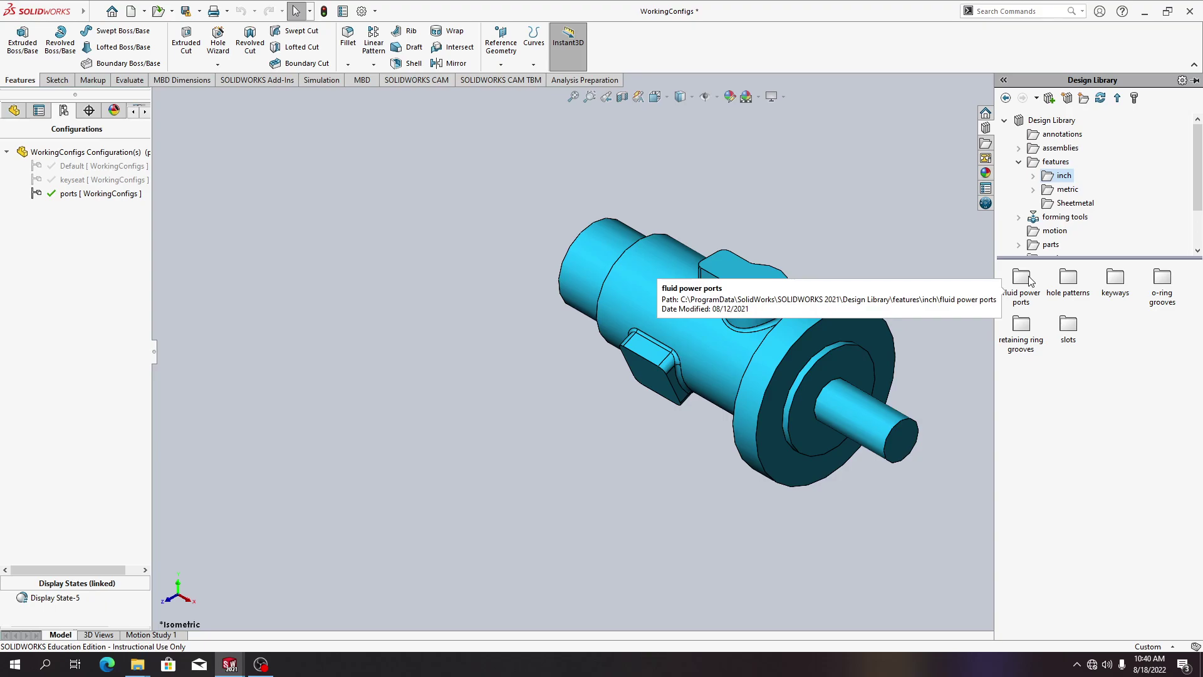
left_click(1022, 279)
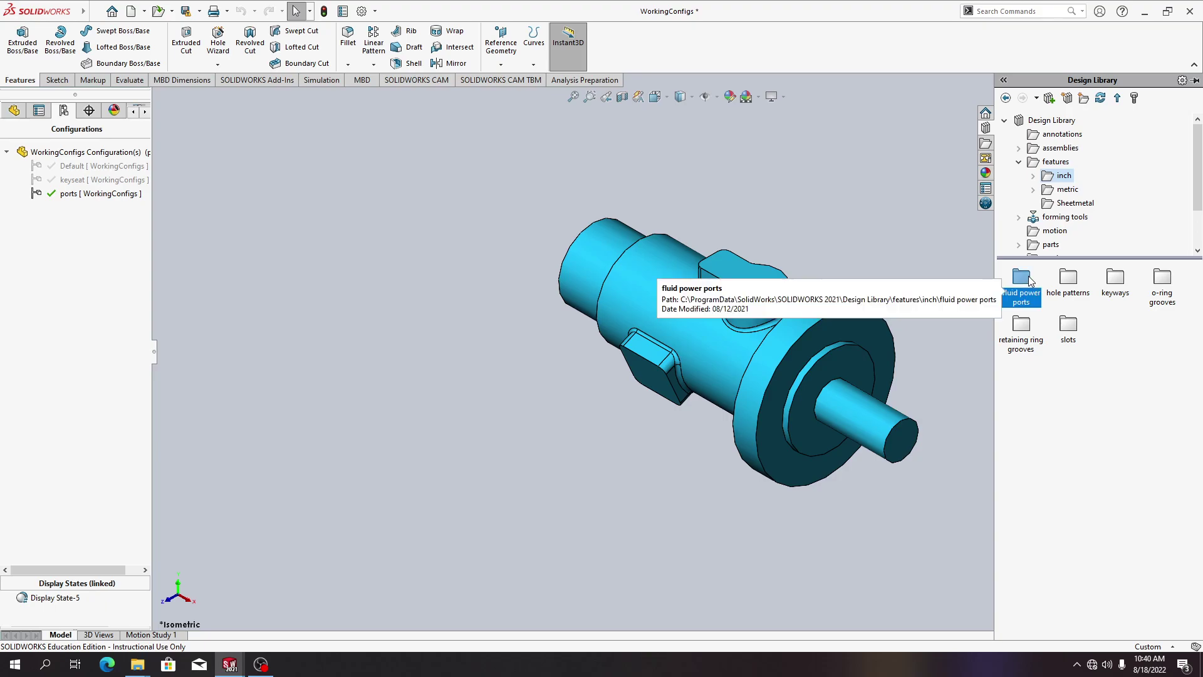
double_click(1030, 282)
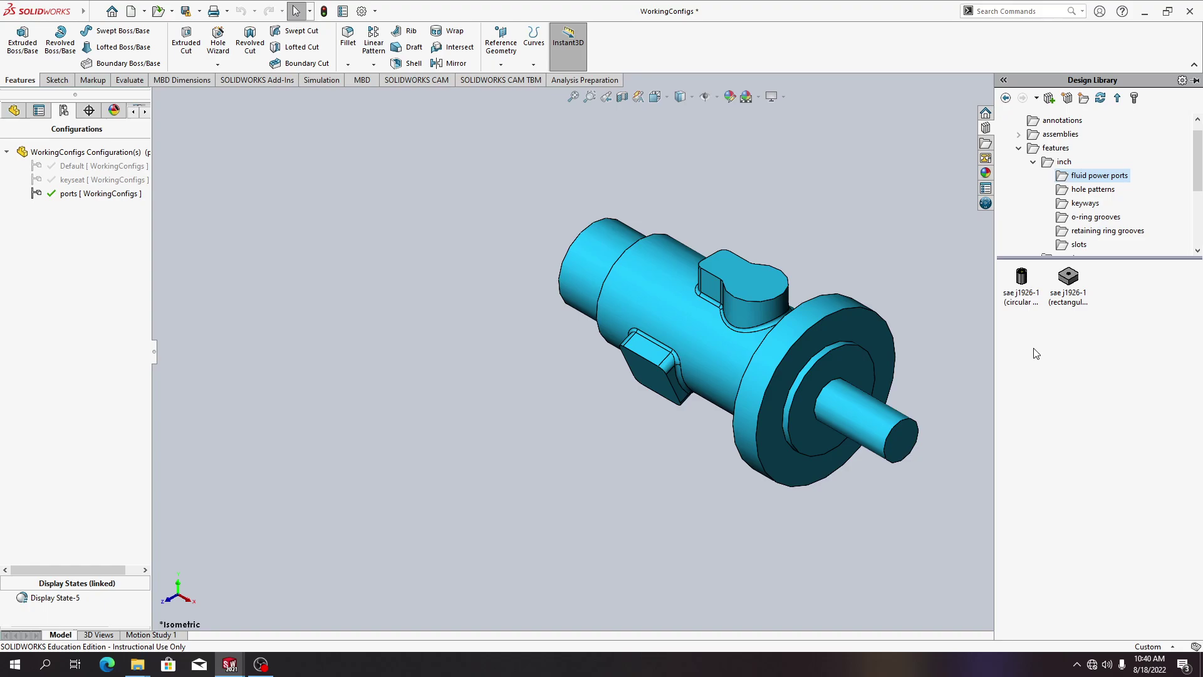
- Insert the sae j1926-1 (circular face) port on the upper boss's flat face, using configuration 516-24 and its round edge as reference
left_click(1030, 307)
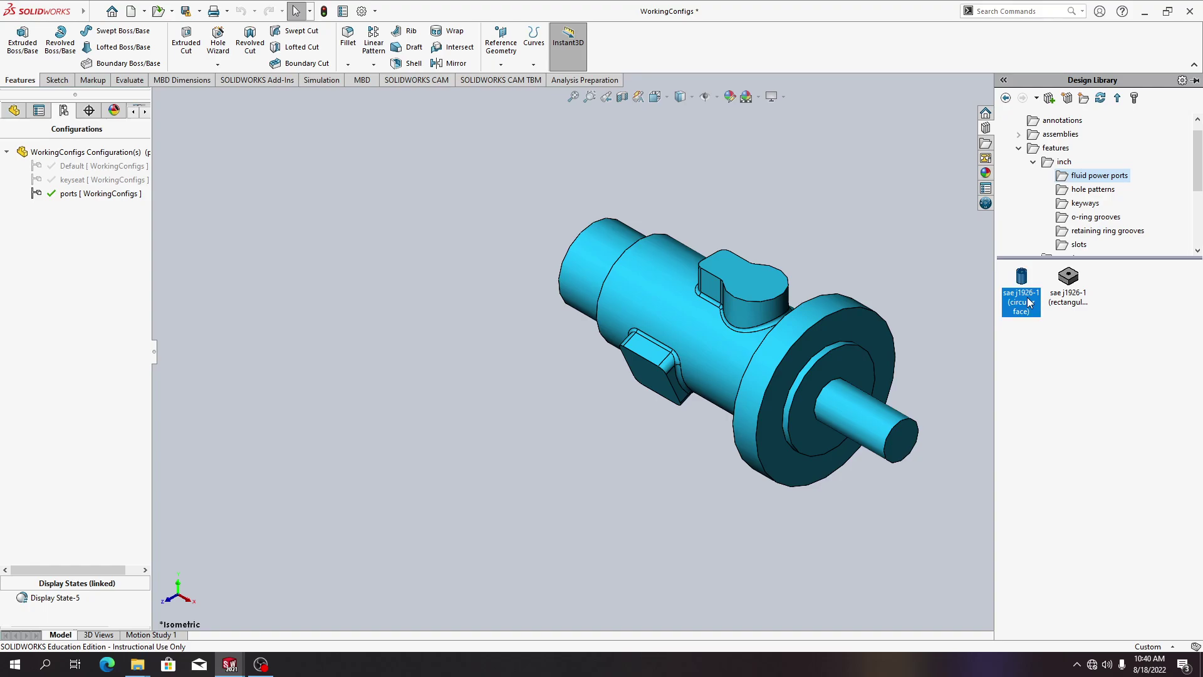
mouse_move(1032, 315)
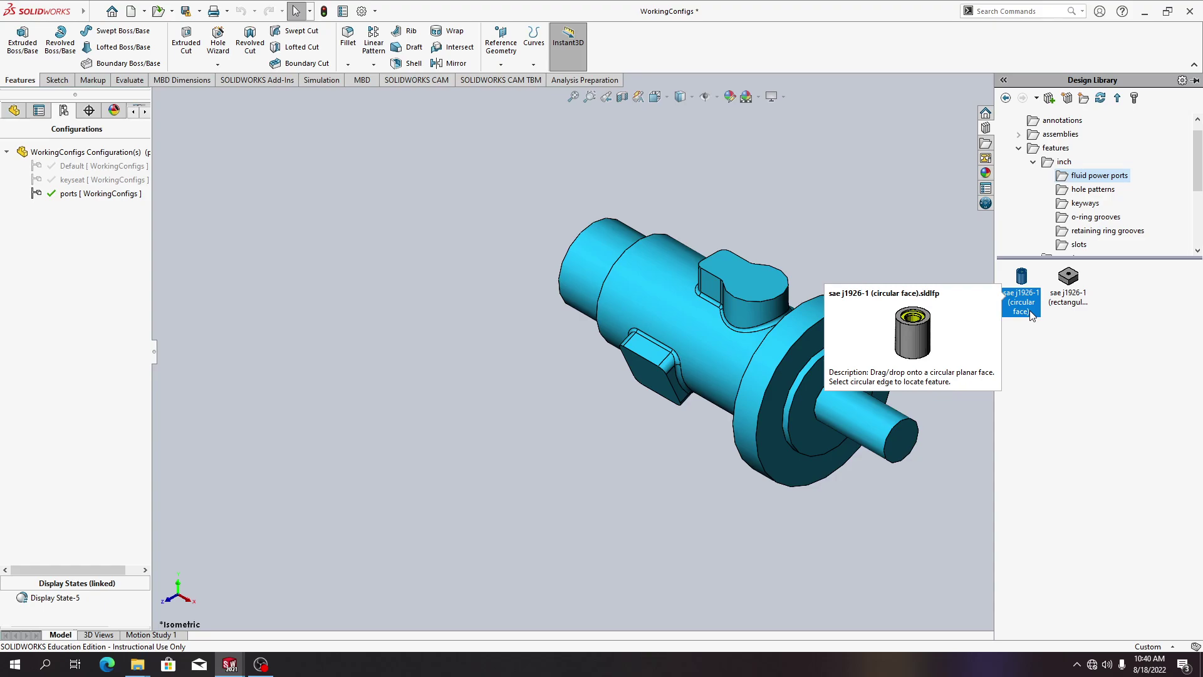
left_click_drag(1032, 316, 760, 284)
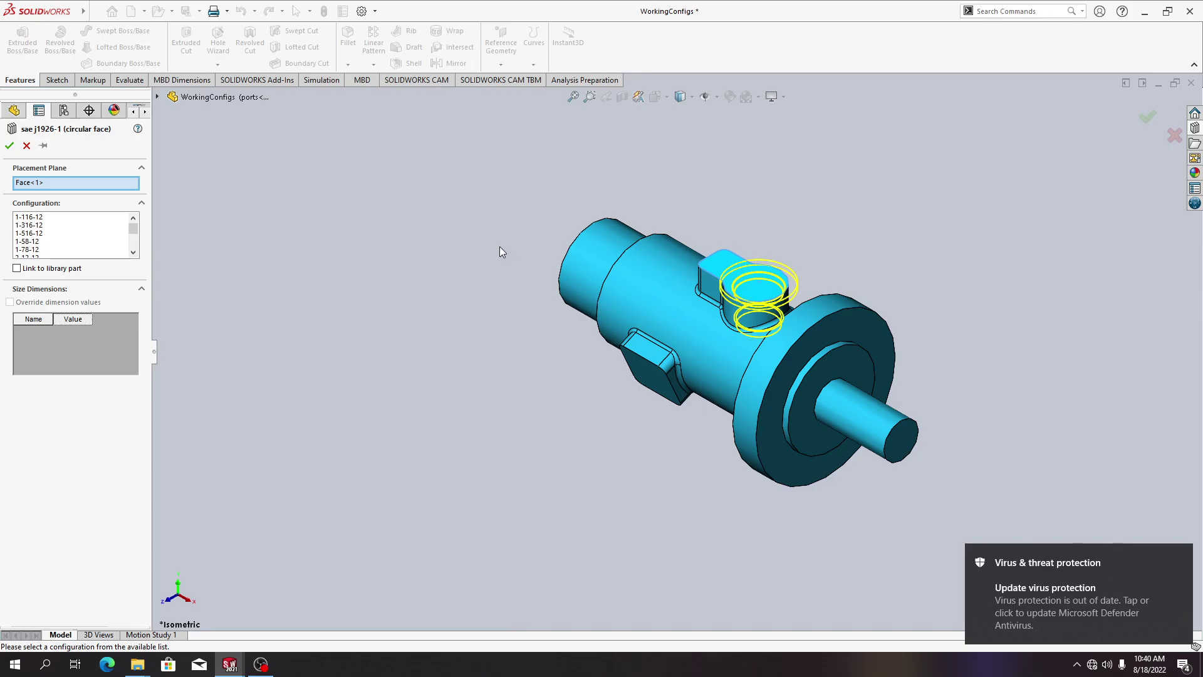
left_click(1182, 553)
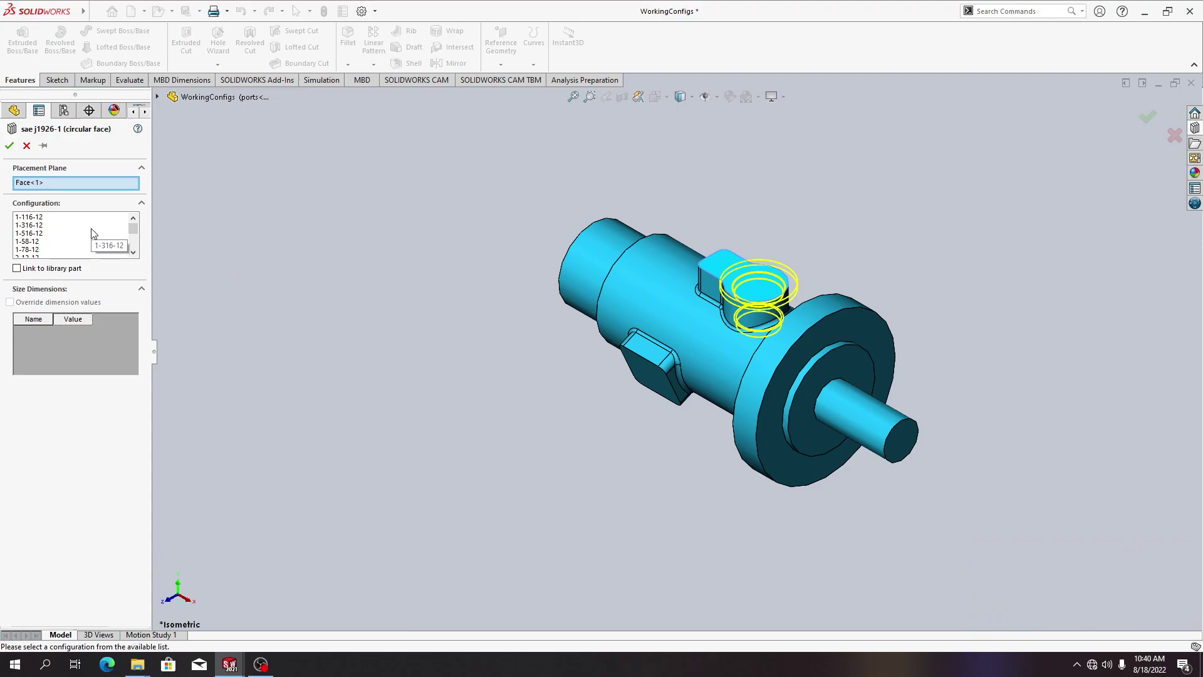
scroll(93, 233, "down", 5)
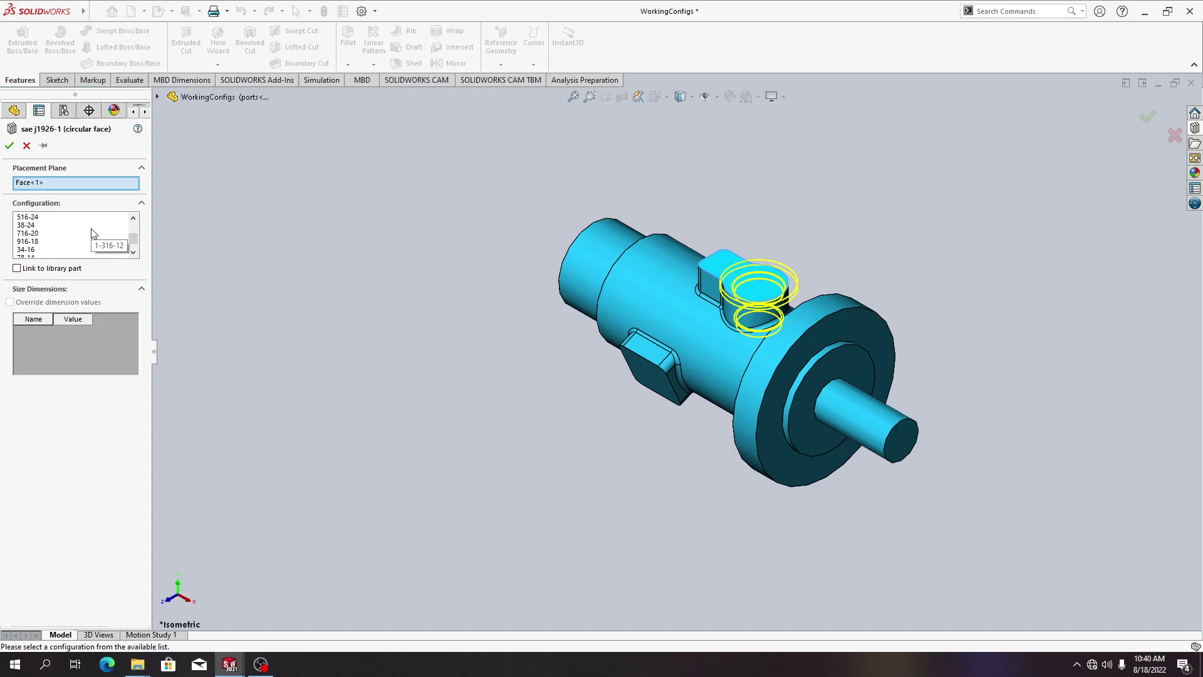
left_click(40, 217)
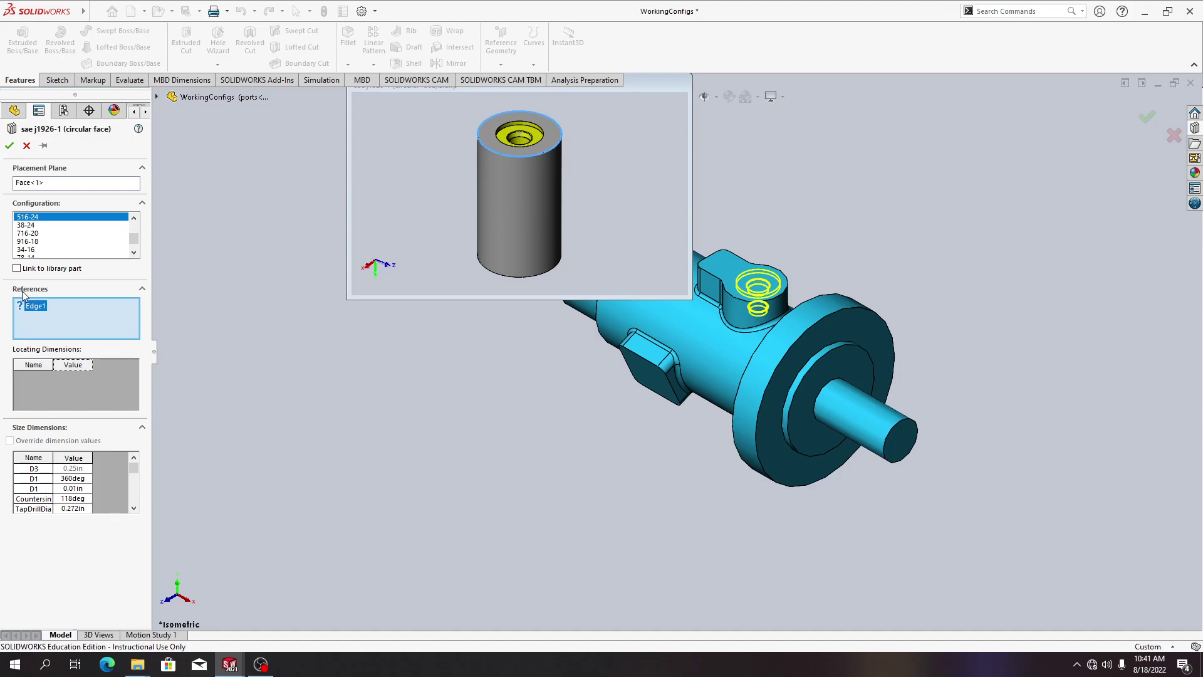
left_click(736, 300)
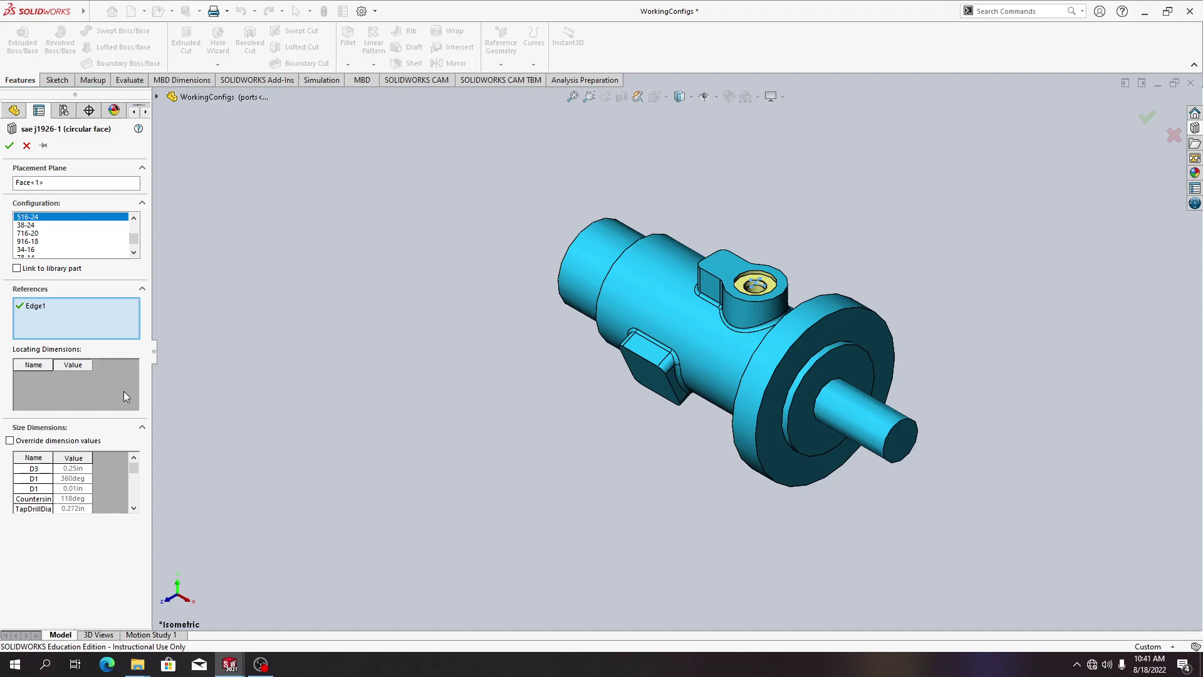
left_click(9, 146)
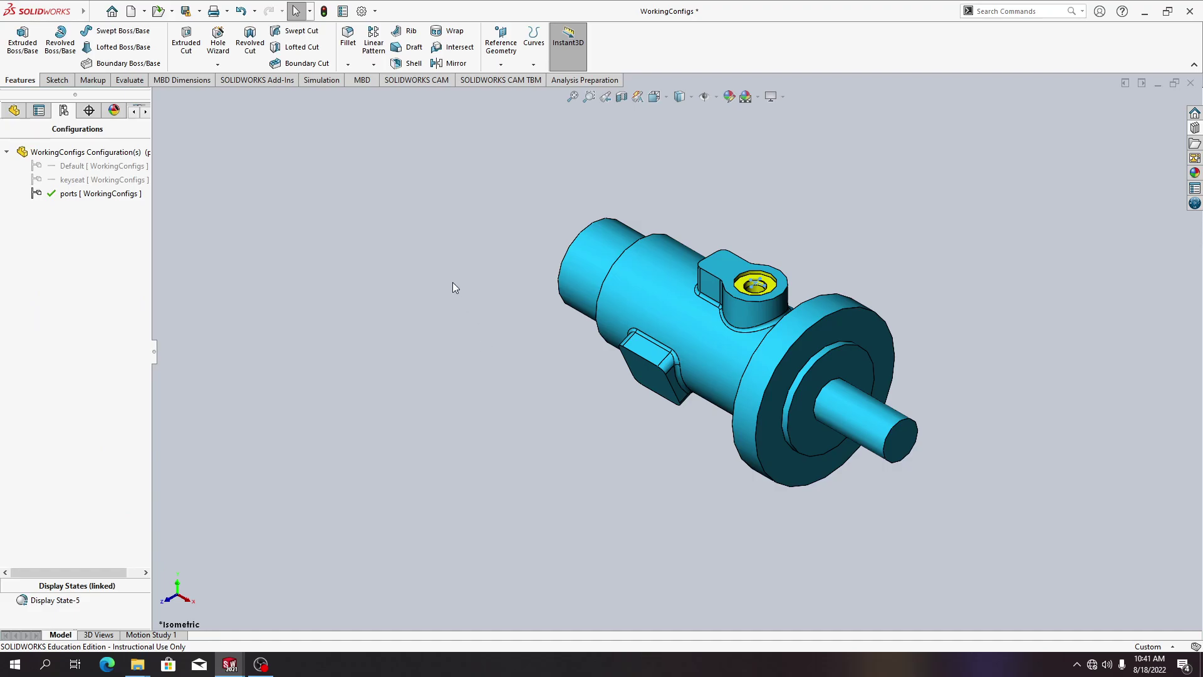
- Examine the sketch, plane and cut contained in the inserted circular-face port feature
left_click(14, 110)
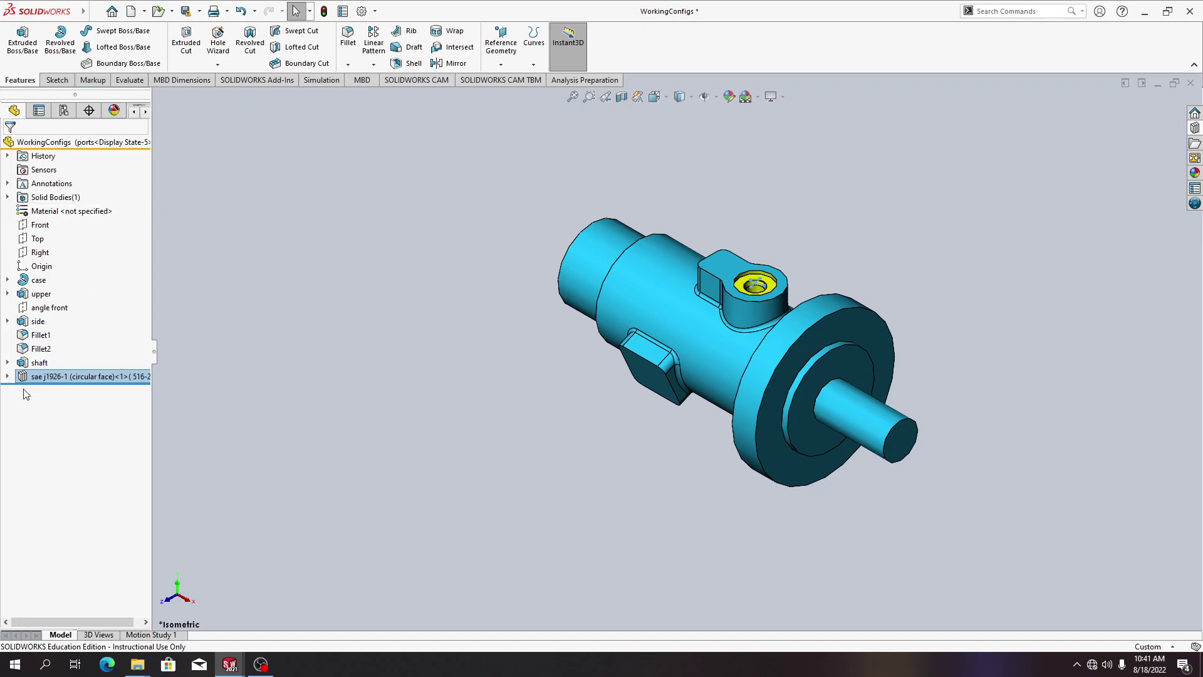
left_click(6, 377)
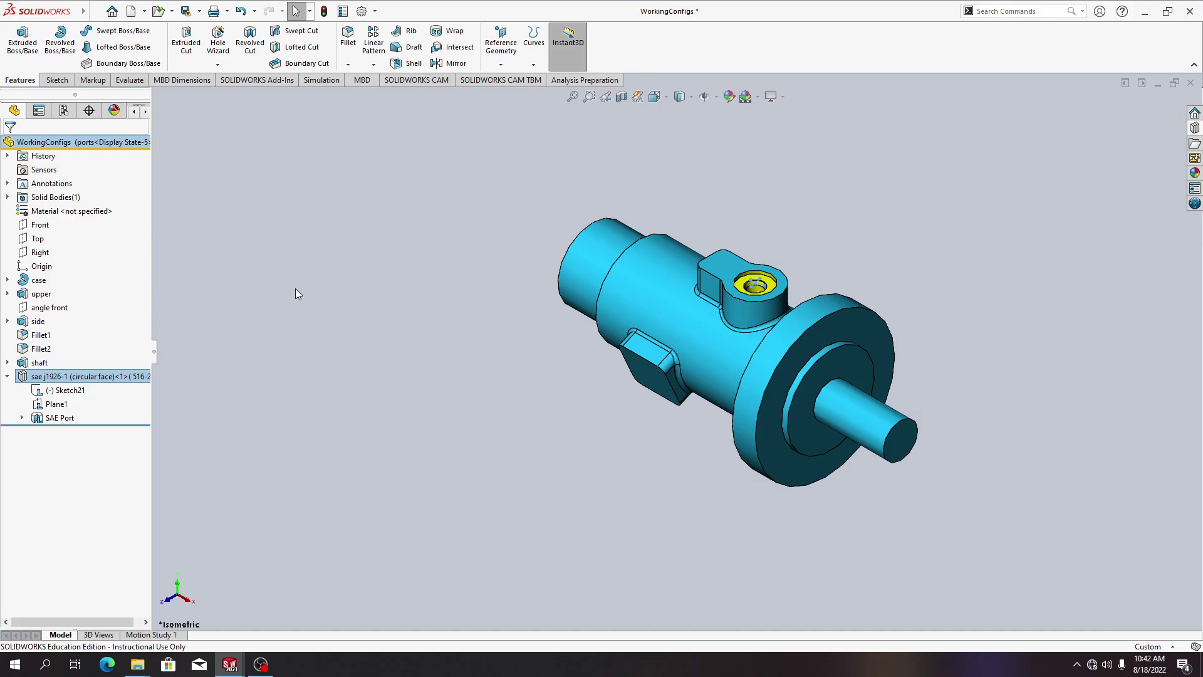
key("alt+Tab")
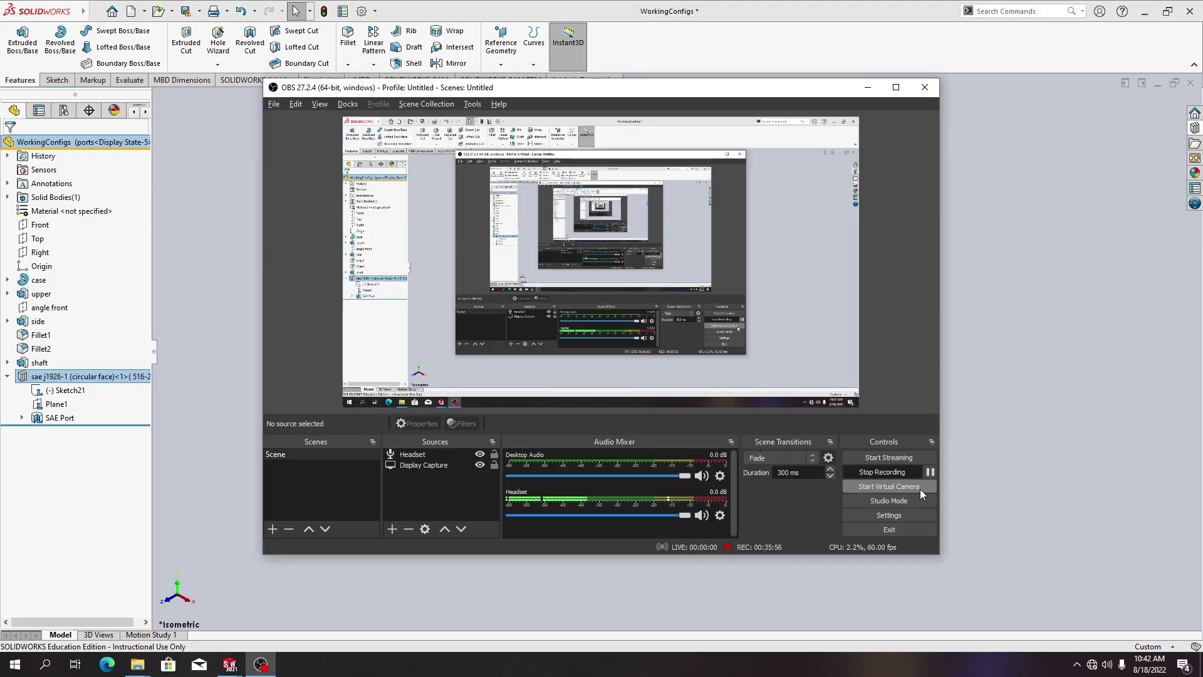
key("alt+Tab")
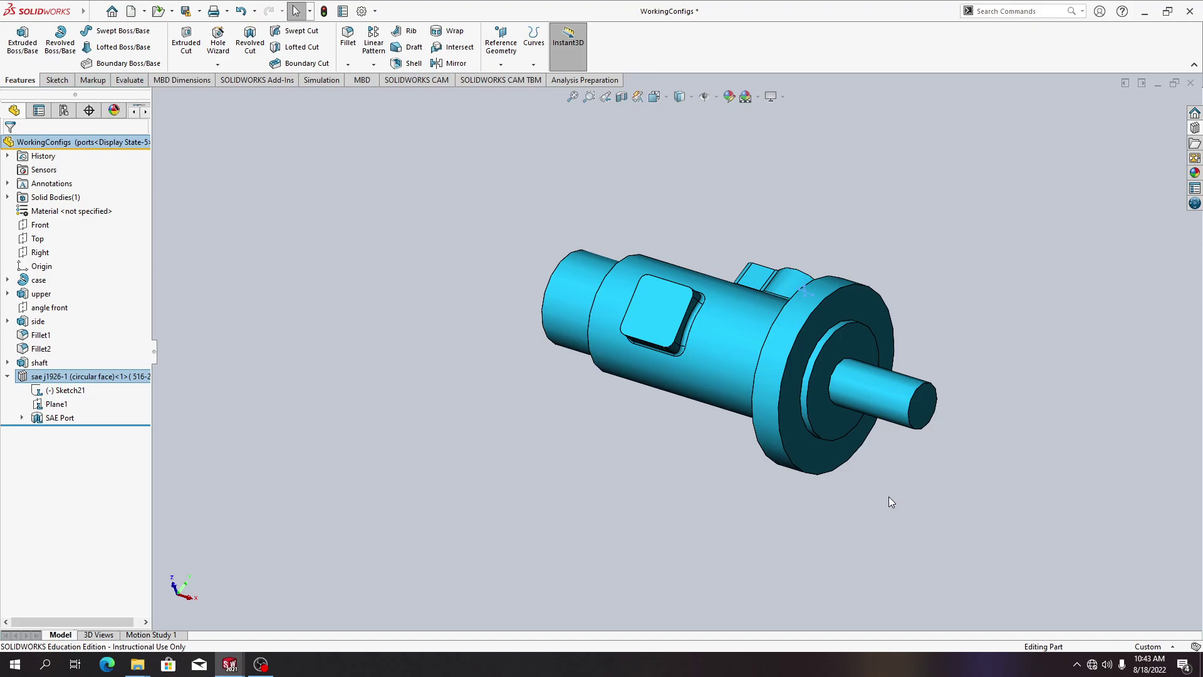
- Place the sae j1926-1 (rectangular face) port on the side boss's flat face with configuration 716-20
middle_click_drag(705, 387, 734, 374)
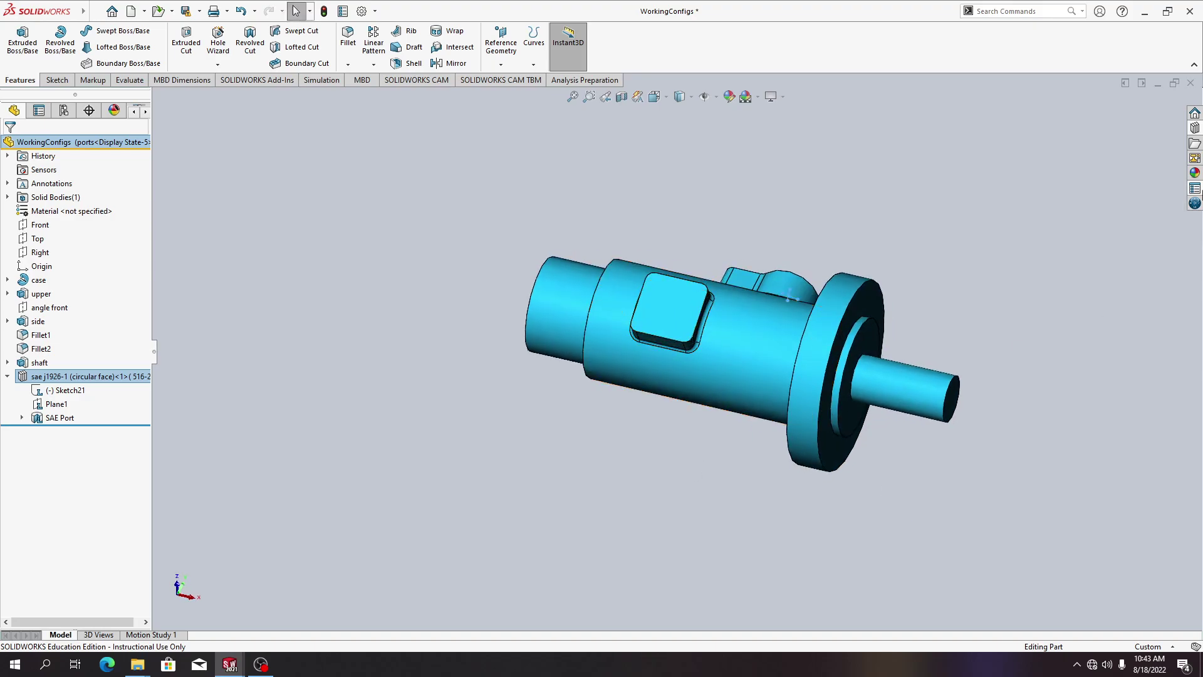
left_click(1195, 128)
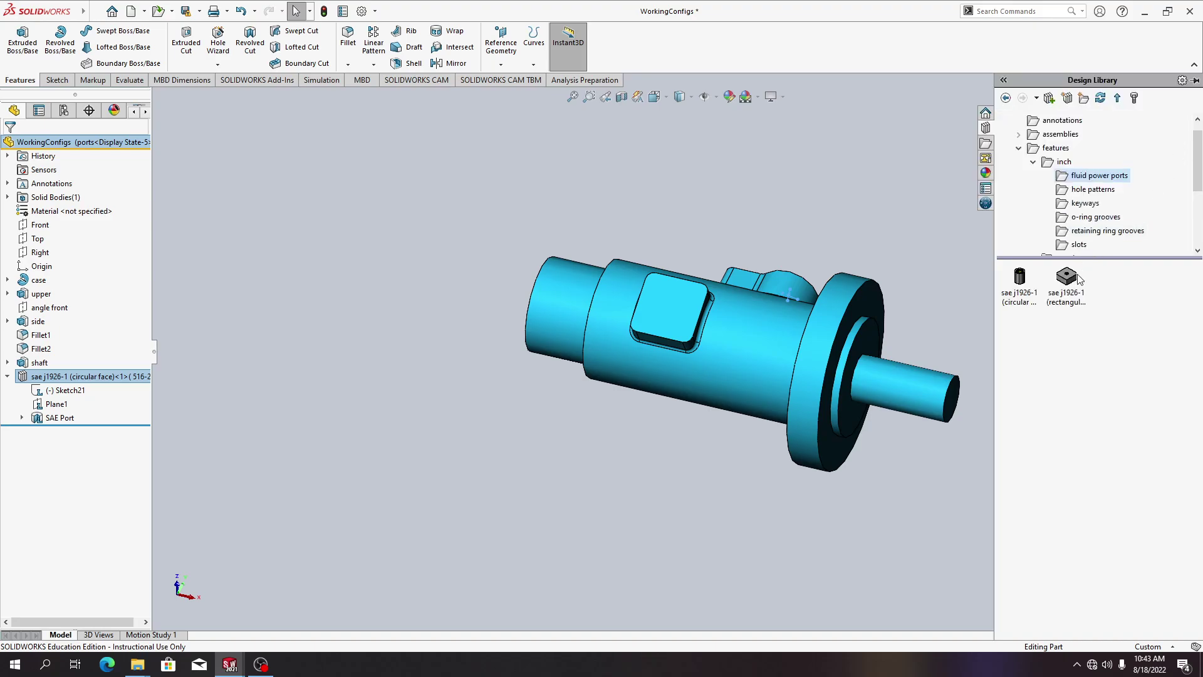
mouse_move(1076, 286)
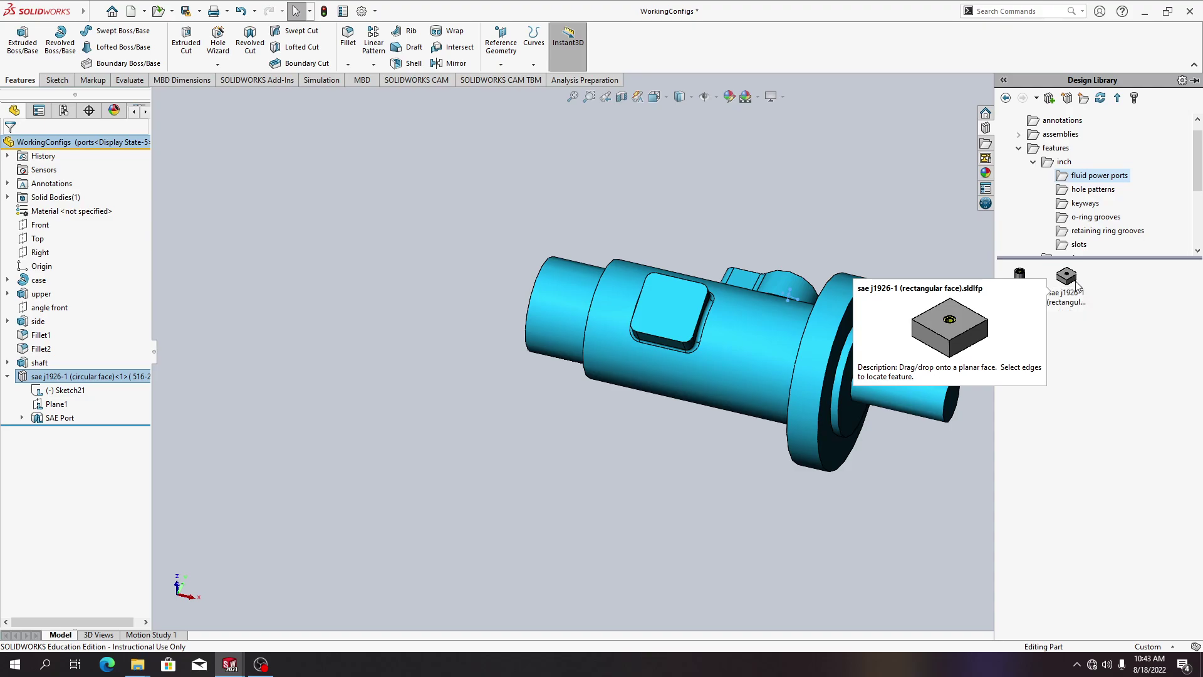
left_click_drag(1076, 285, 668, 301)
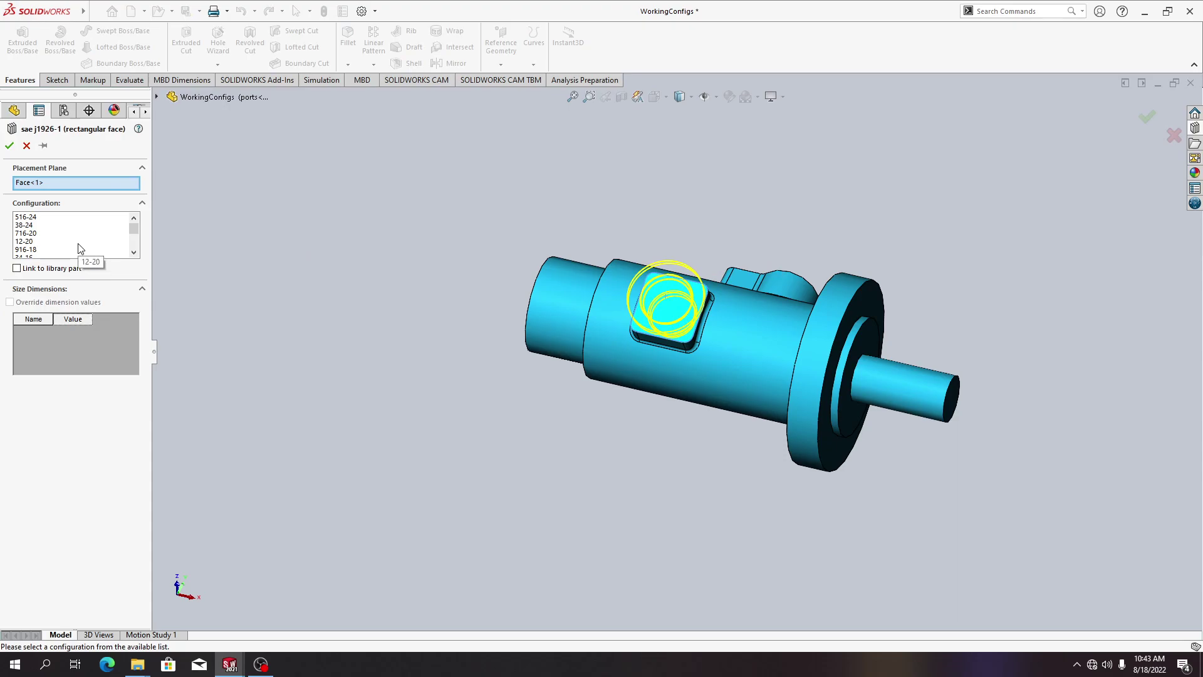
left_click(33, 232)
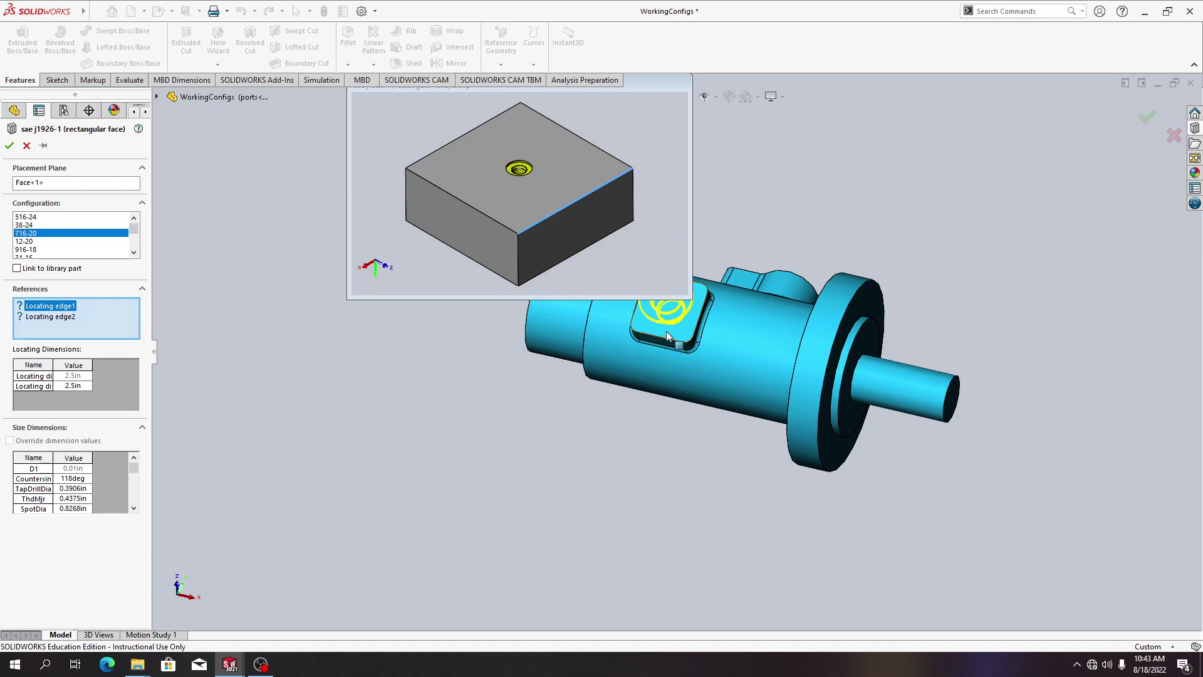
- Assign two edges of the side boss's face as the rectangular-face port's locating edges
left_click(704, 287)
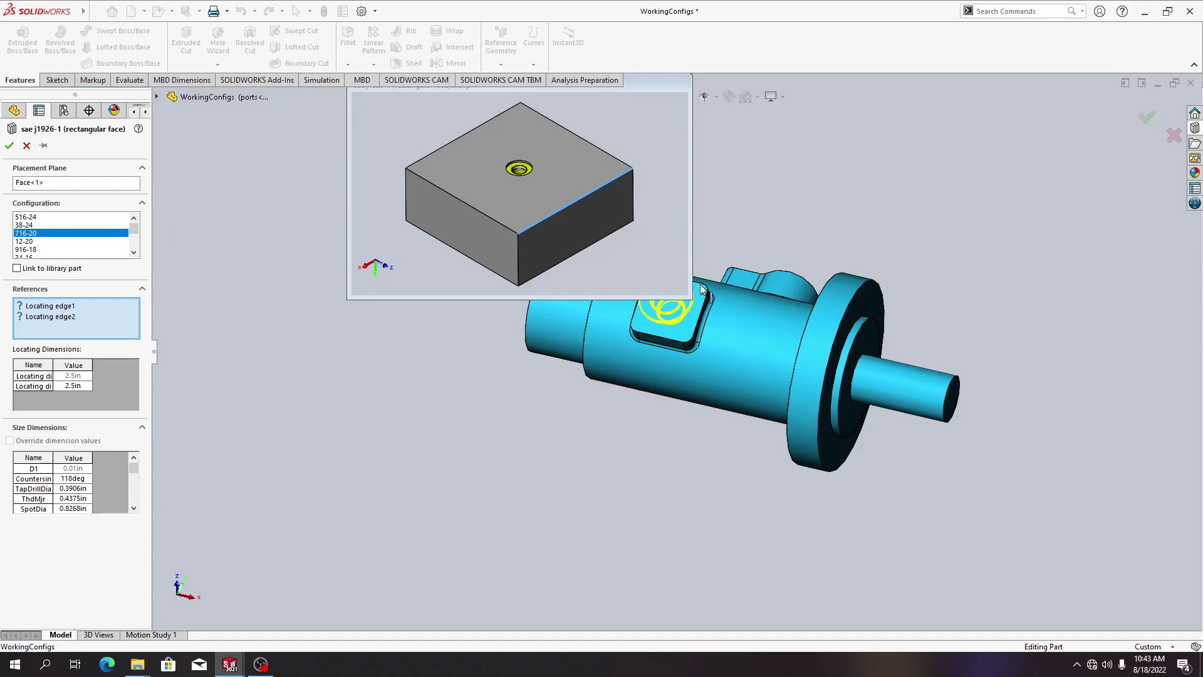
left_click(702, 311)
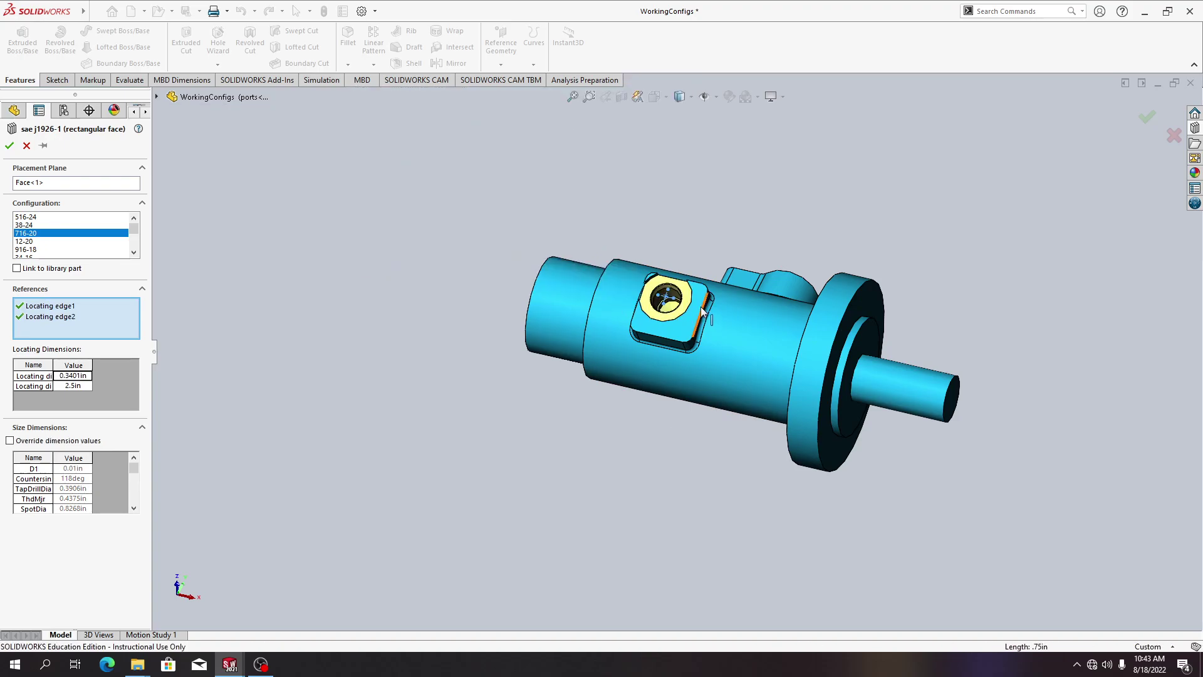
left_click(70, 316)
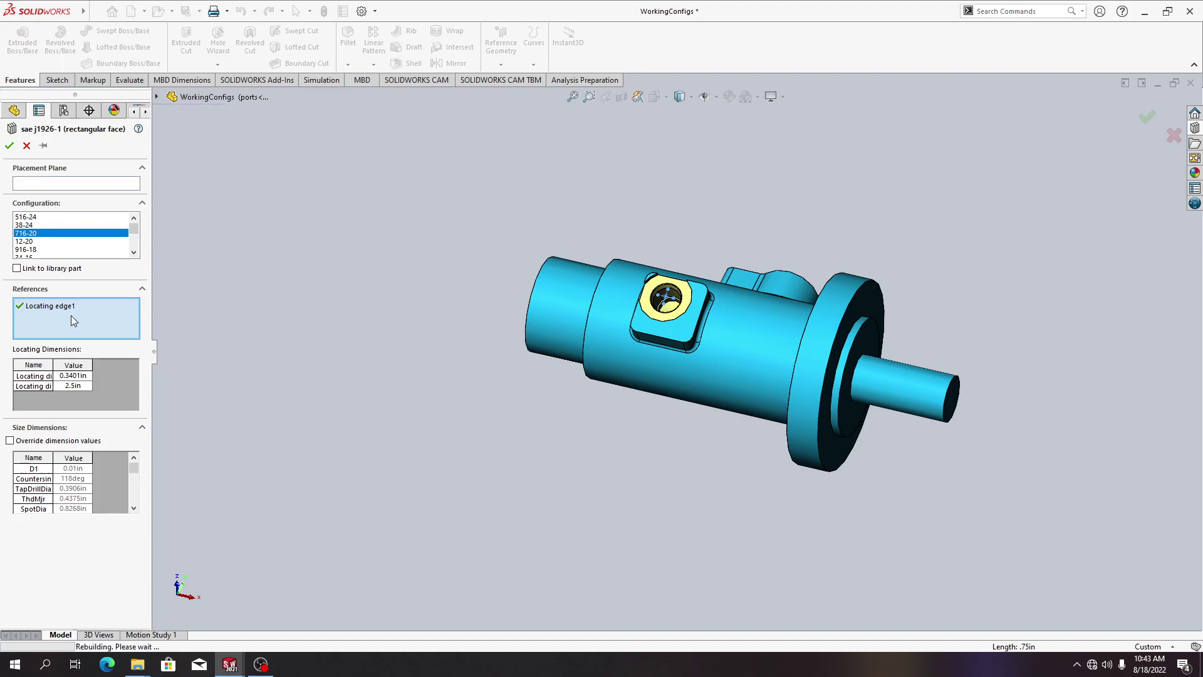
left_click(700, 323)
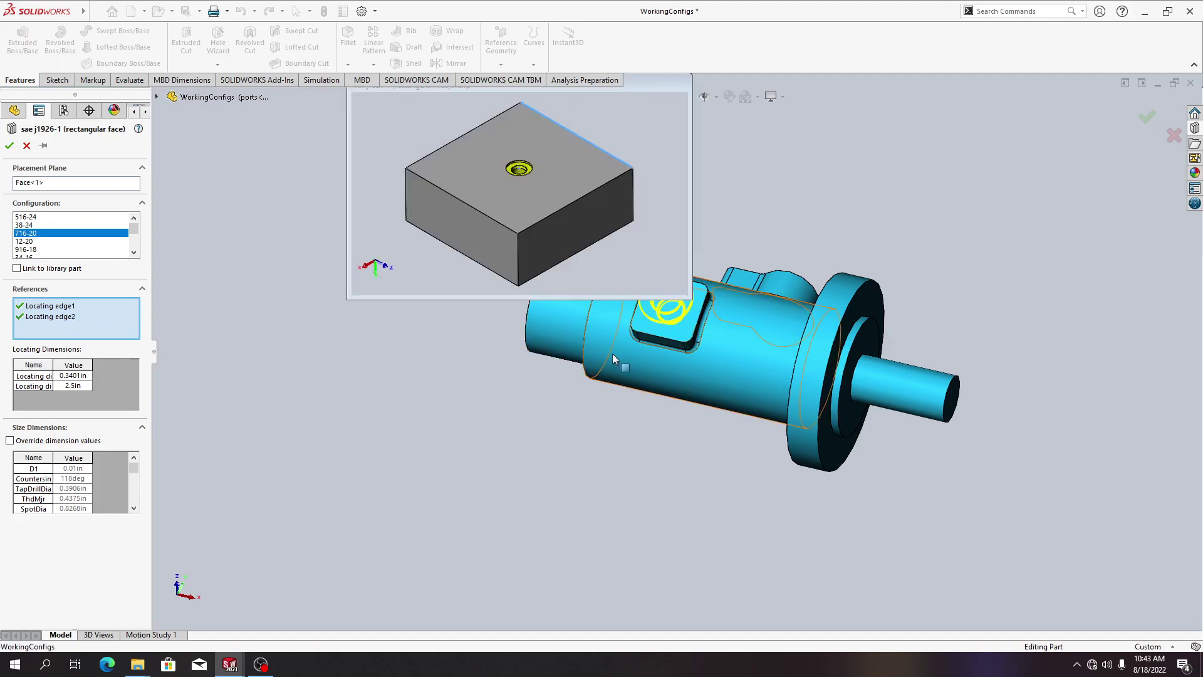
- Set the rectangular-face port's first locating dimension to 0.5 in
left_click(85, 376)
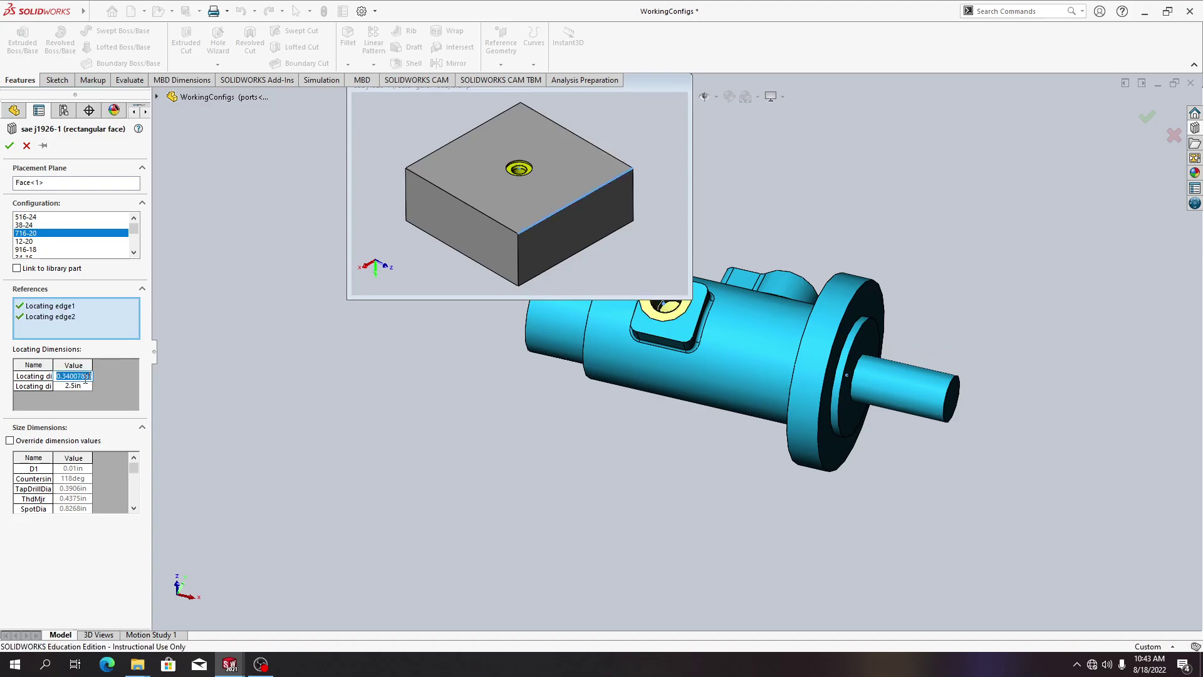
type("0.5")
key("Tab")
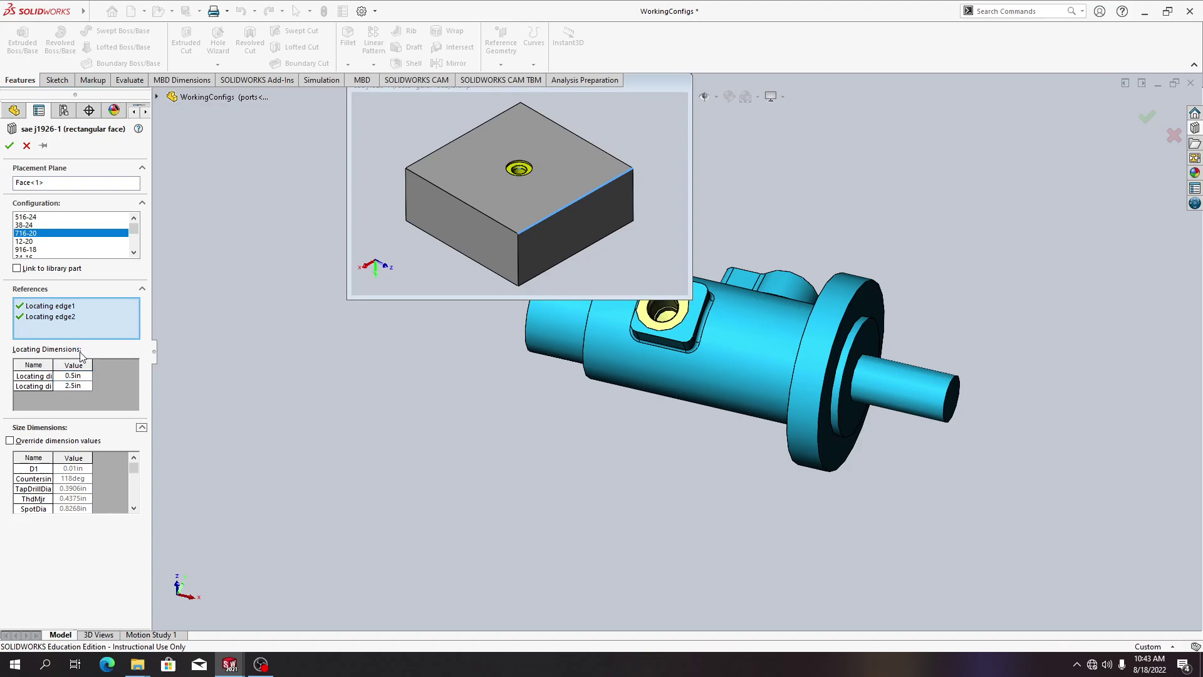
- Set the rectangular-face port's second locating dimension to 0.5 in and finish placing the port
left_click(58, 386)
type("0.5")
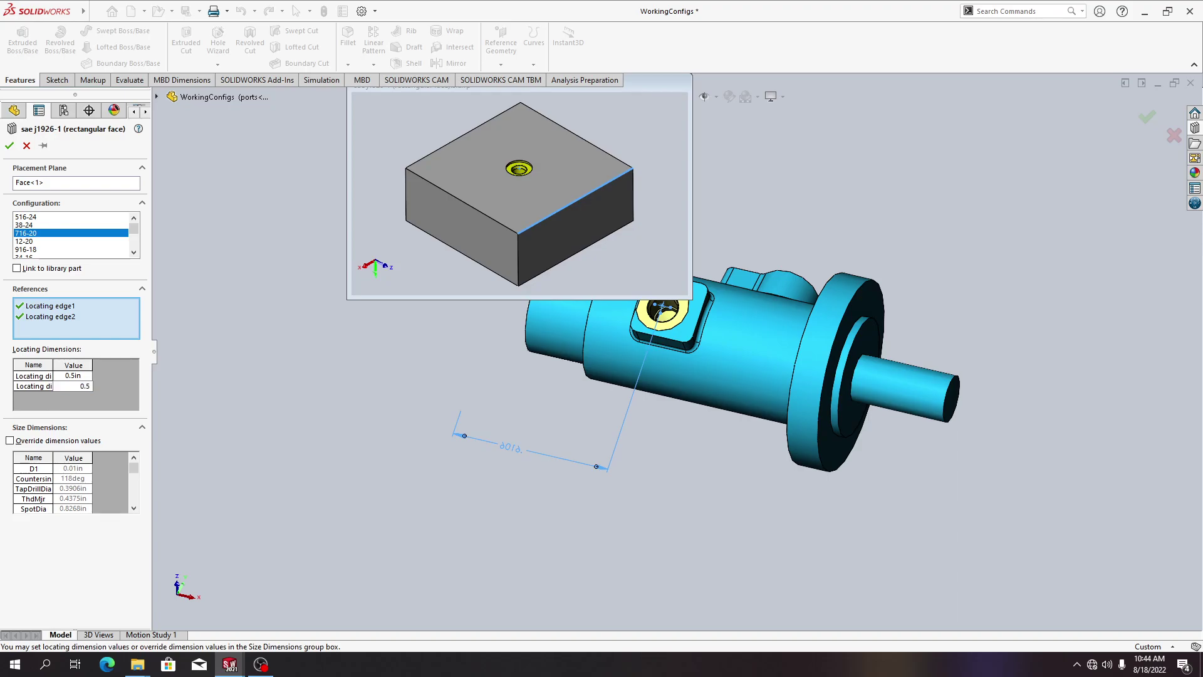
type("ui")
key("BackSpace")
type("in")
key("Return")
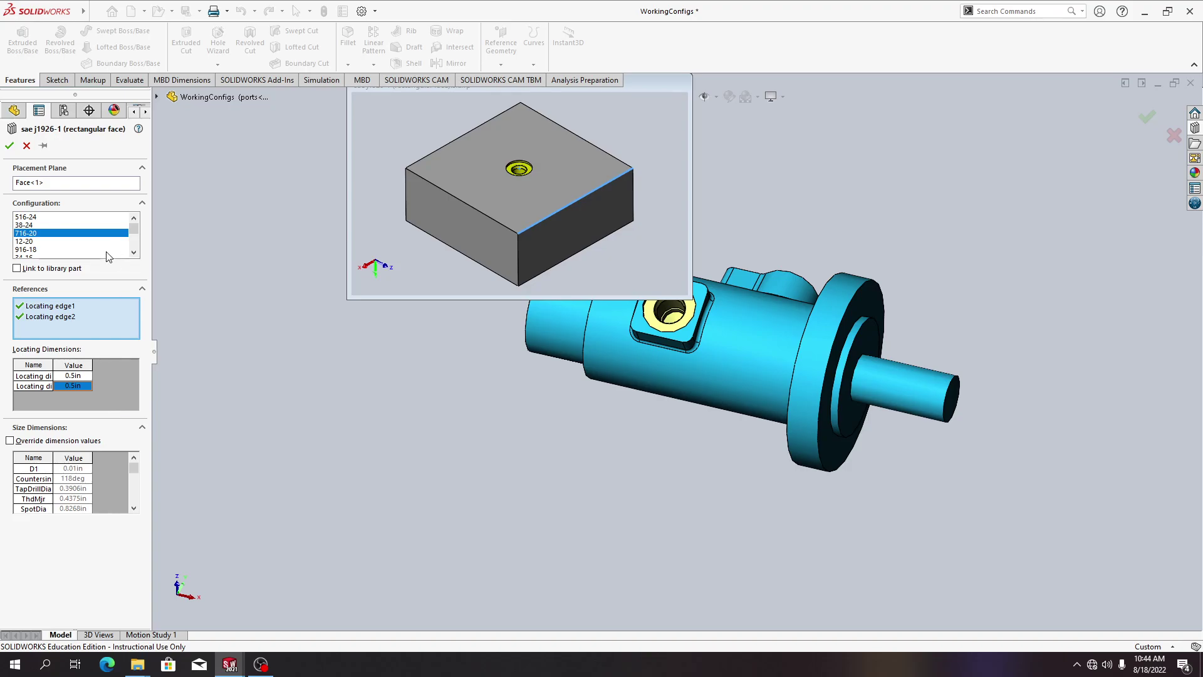
left_click(9, 146)
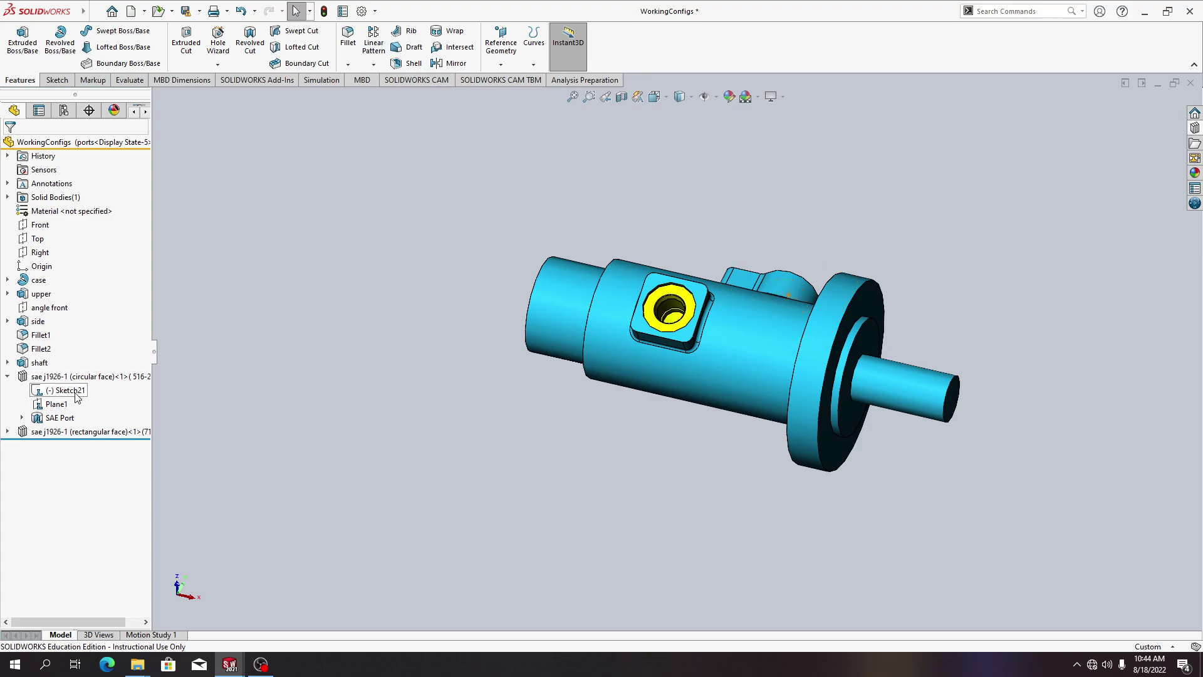
- Check the state of the two port features in the keyseat configuration, returning to the ports configuration
mouse_move(78, 393)
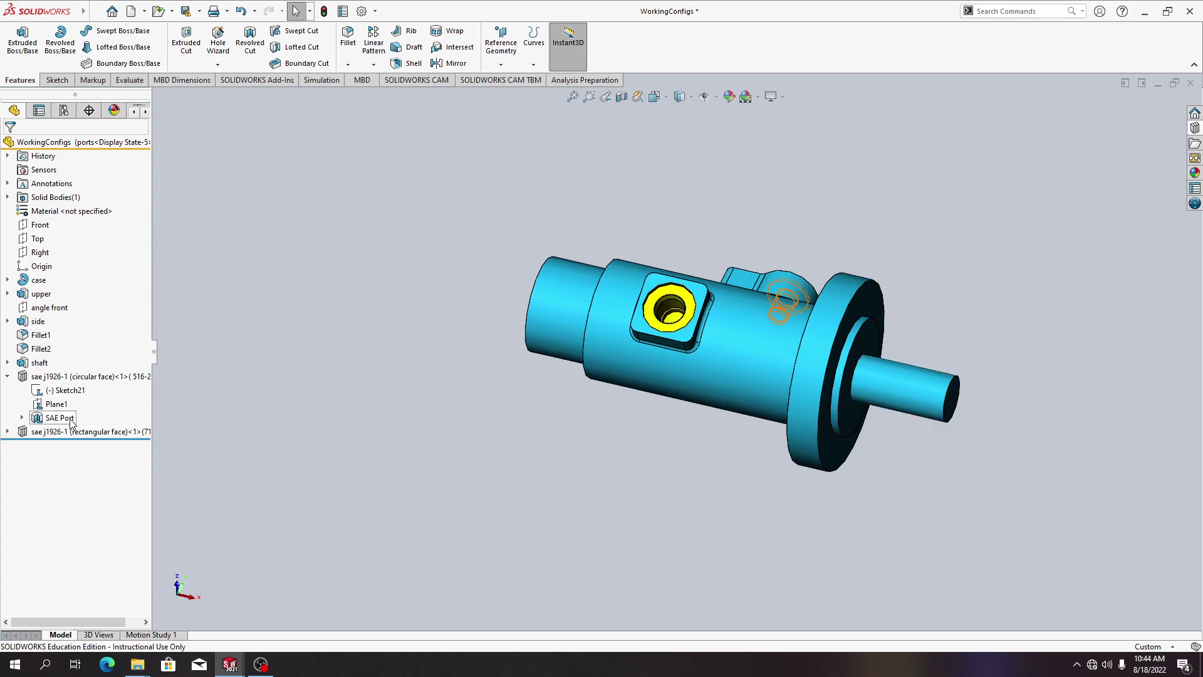
middle_click_drag(591, 381, 418, 316)
left_click(63, 110)
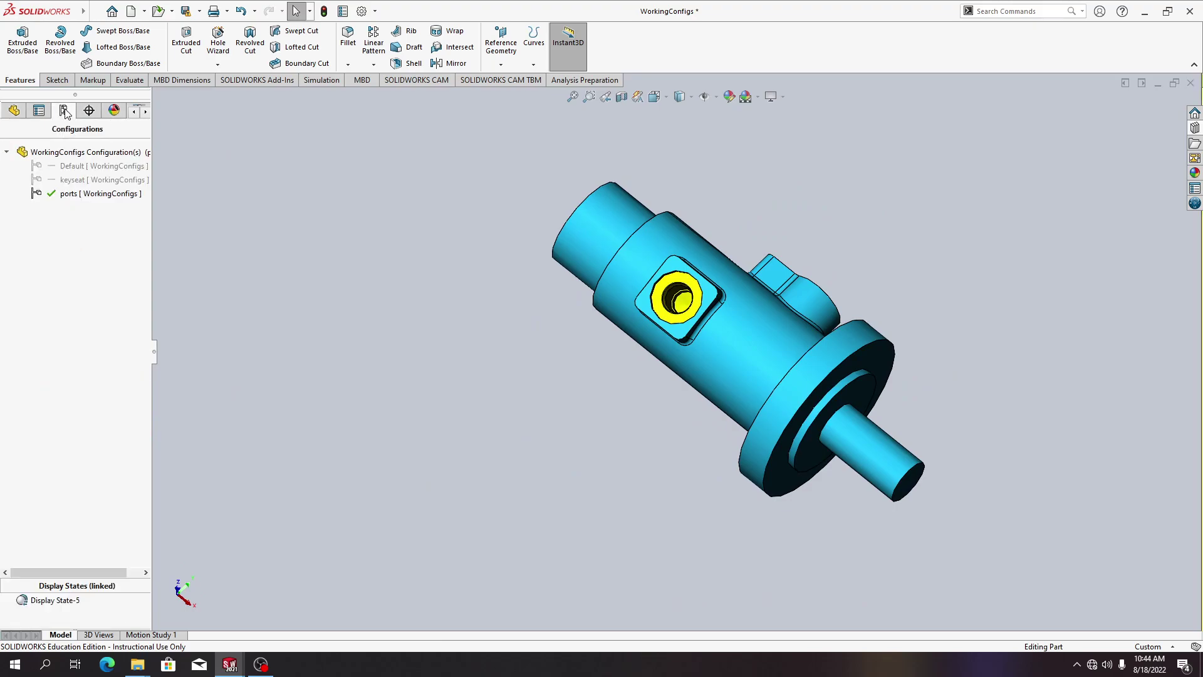
double_click(87, 180)
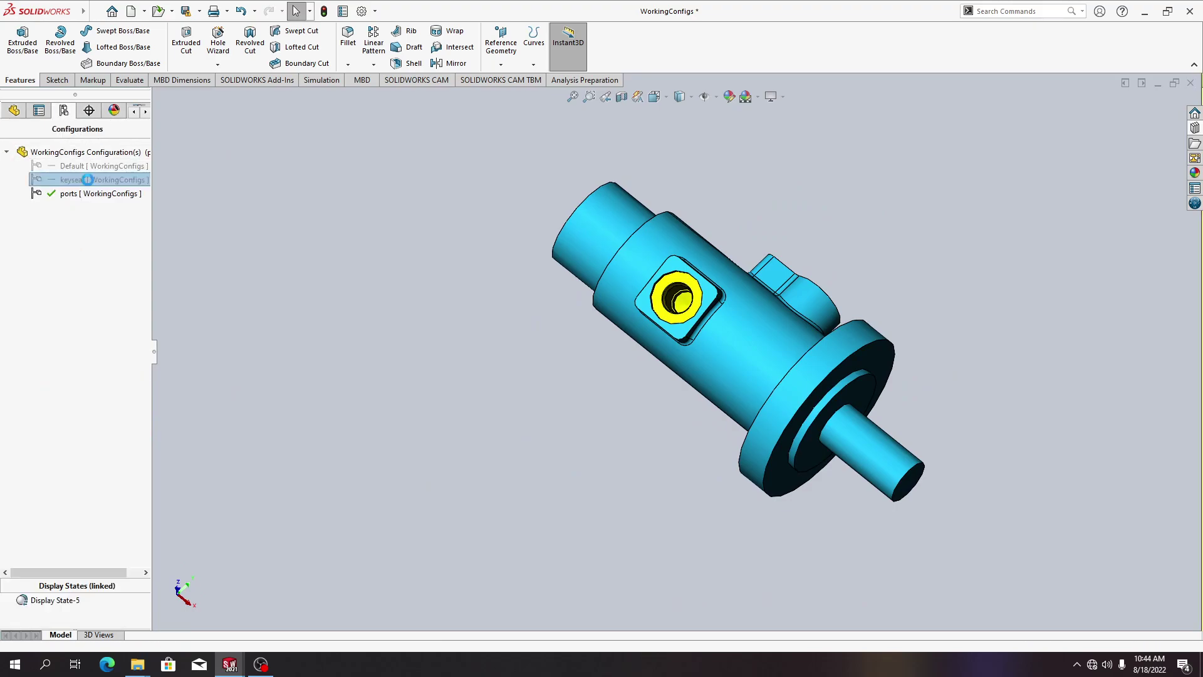
left_click(14, 111)
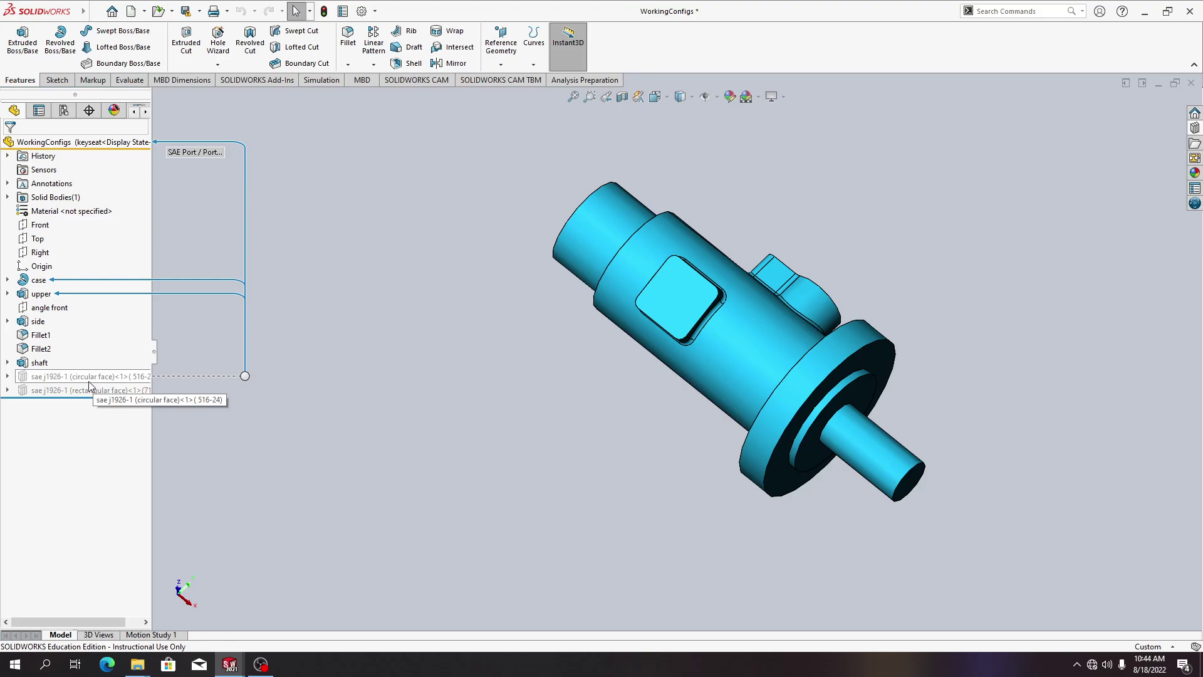
left_click(64, 110)
double_click(90, 194)
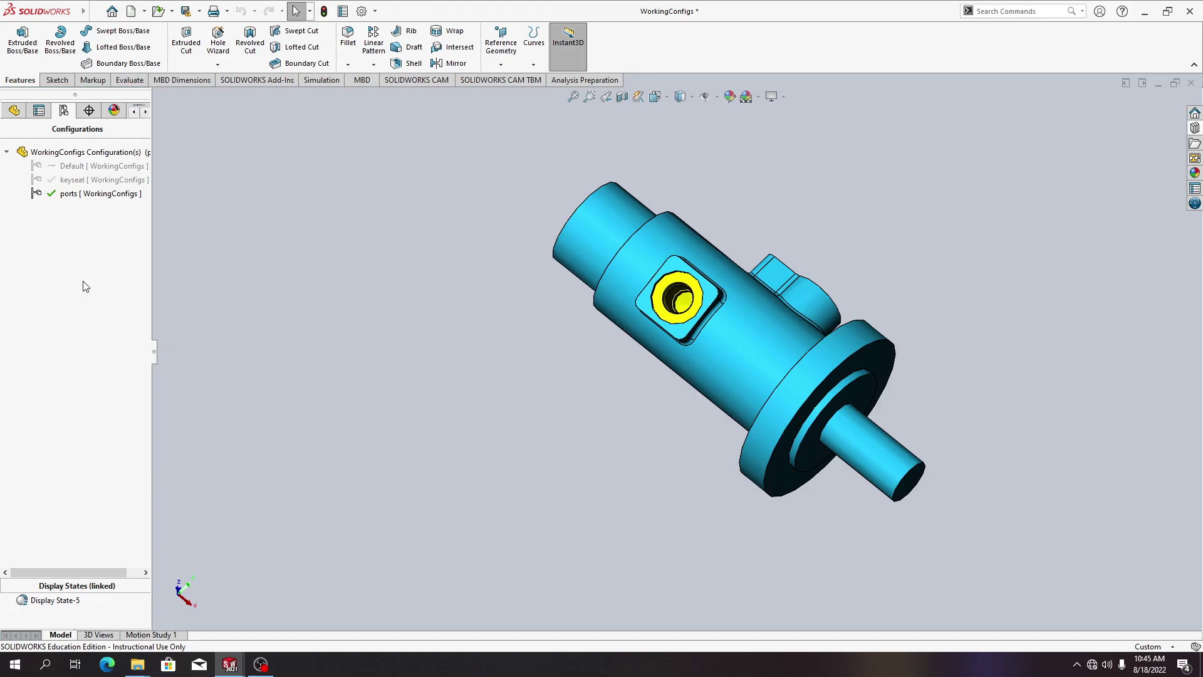
- Activate the keyseat configuration and open the inch keyways folder in the Design Library
double_click(84, 181)
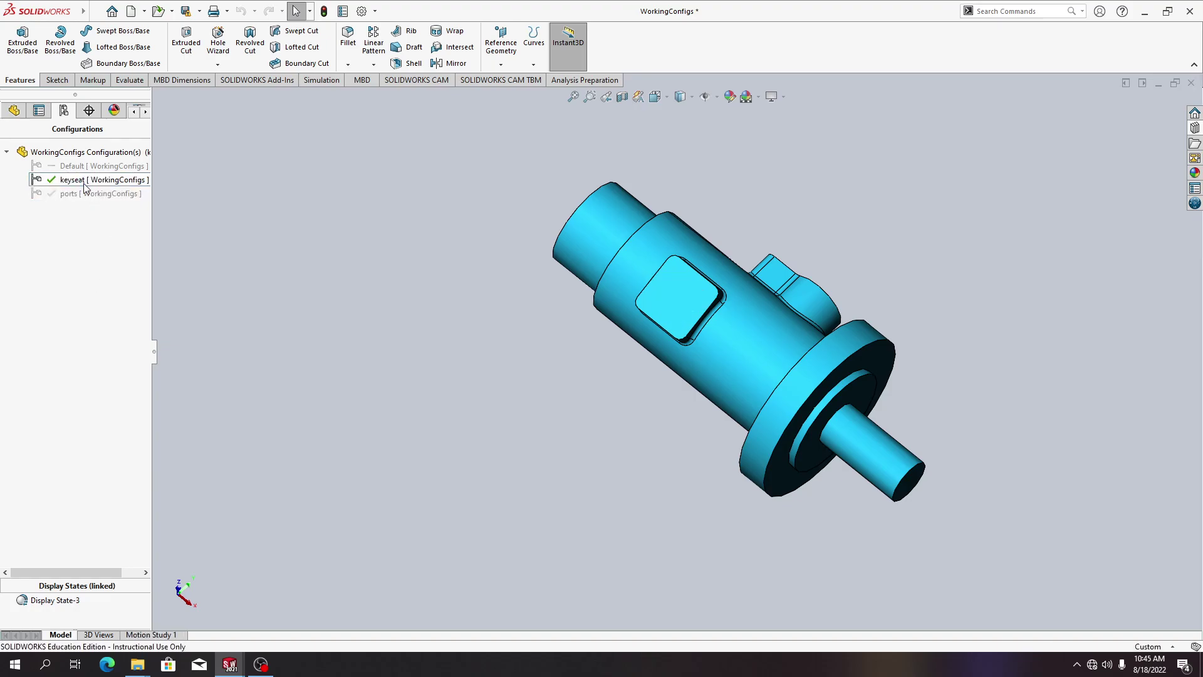
middle_click_drag(560, 321, 451, 290)
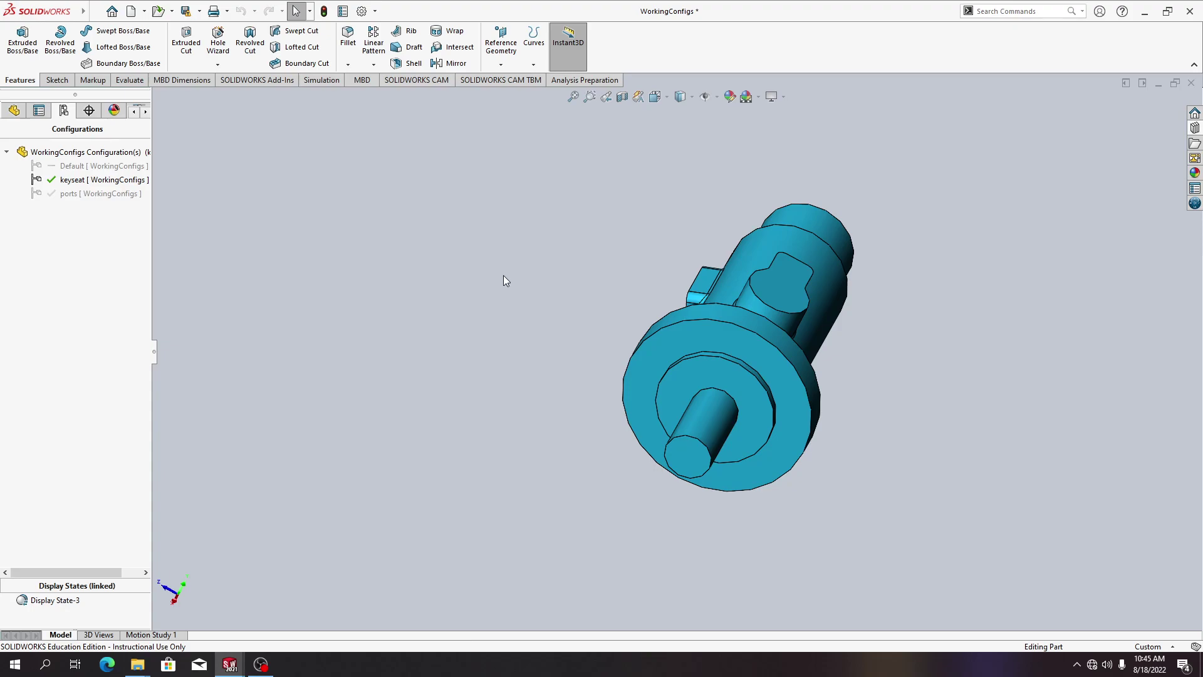
left_click(1195, 128)
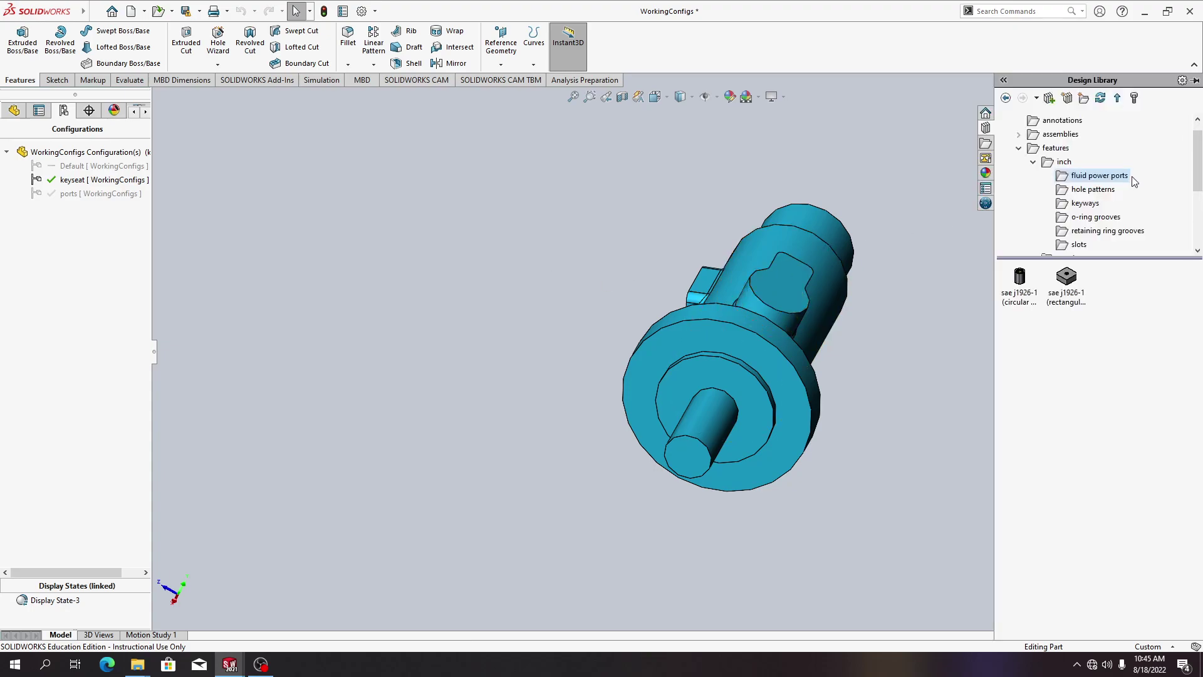
scroll(1132, 175, "down", 1)
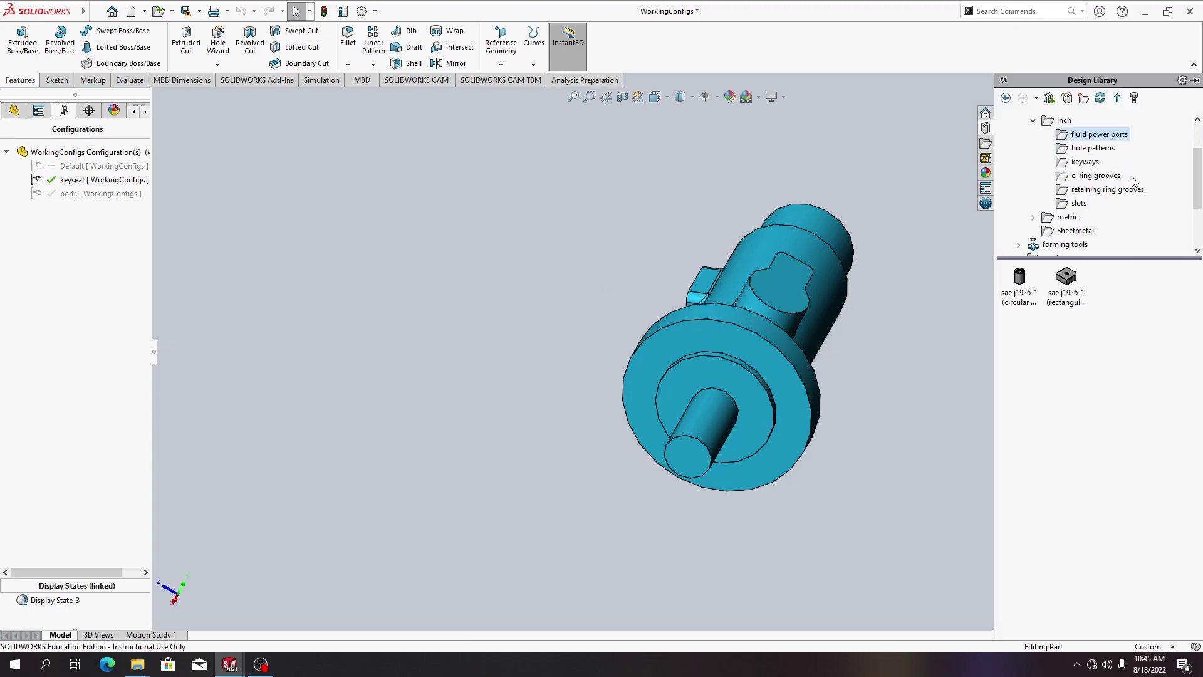
left_click(1063, 162)
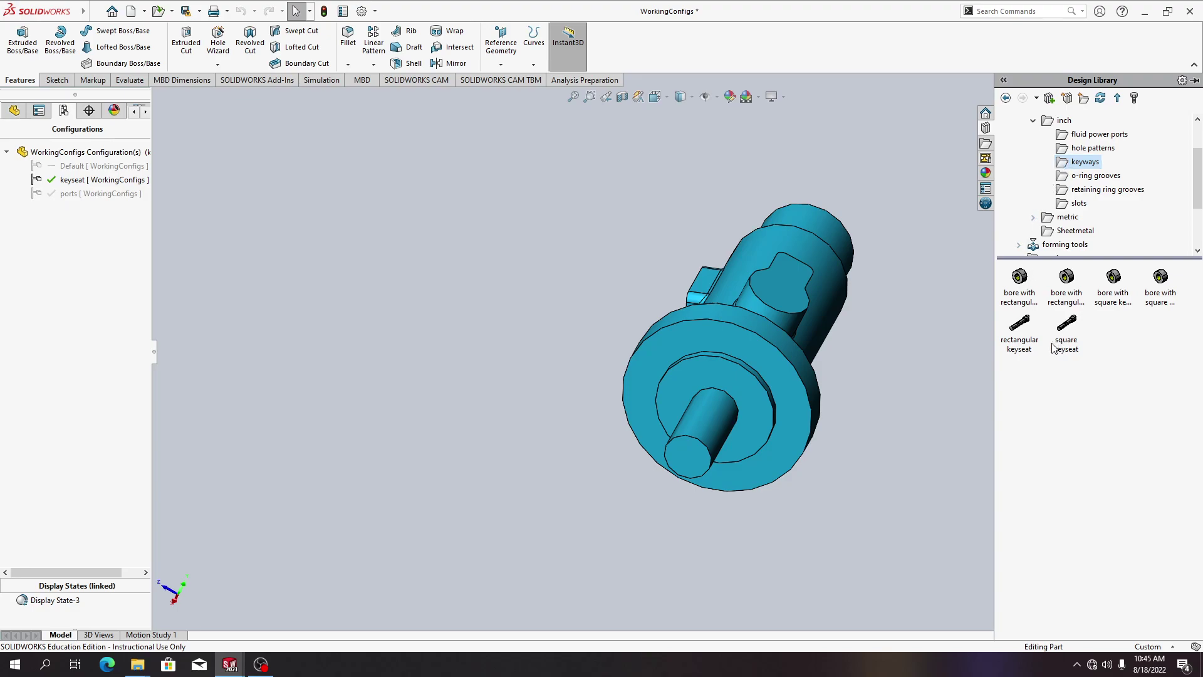
mouse_move(1007, 332)
- Place the rectangular keyseat on the shaft's end face with configuration Ø 0.6875 W=0.1875, using the end face's circular edge as reference
middle_click_drag(593, 439, 862, 389)
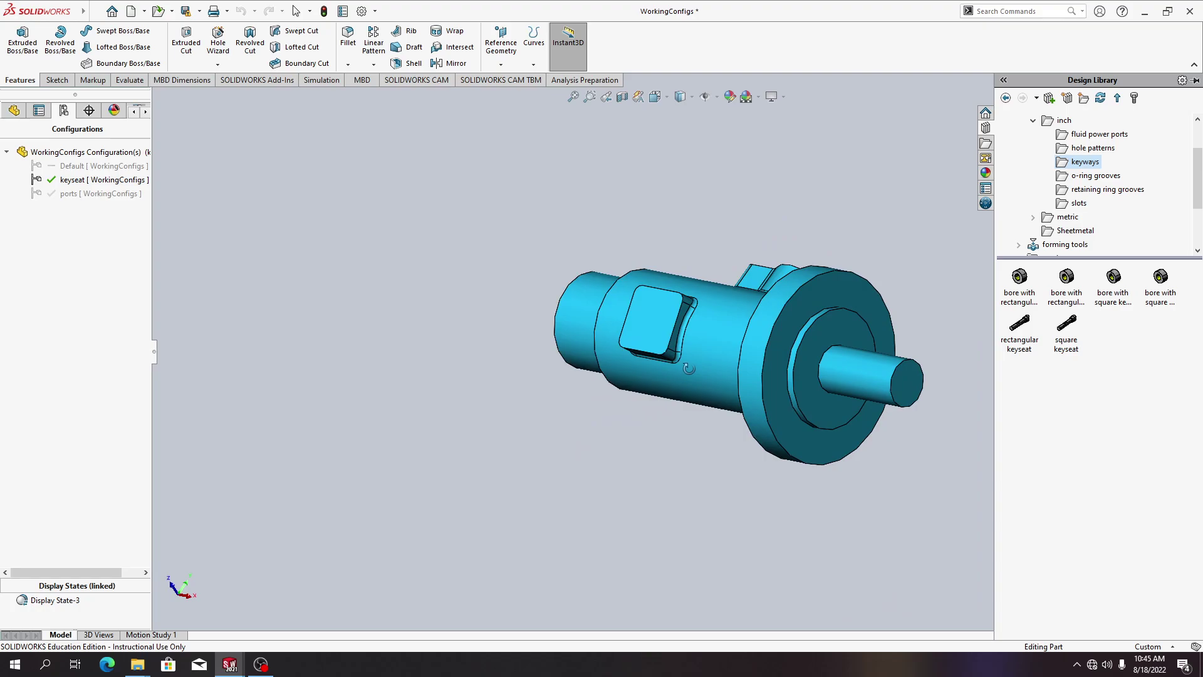
left_click_drag(1020, 323, 904, 378)
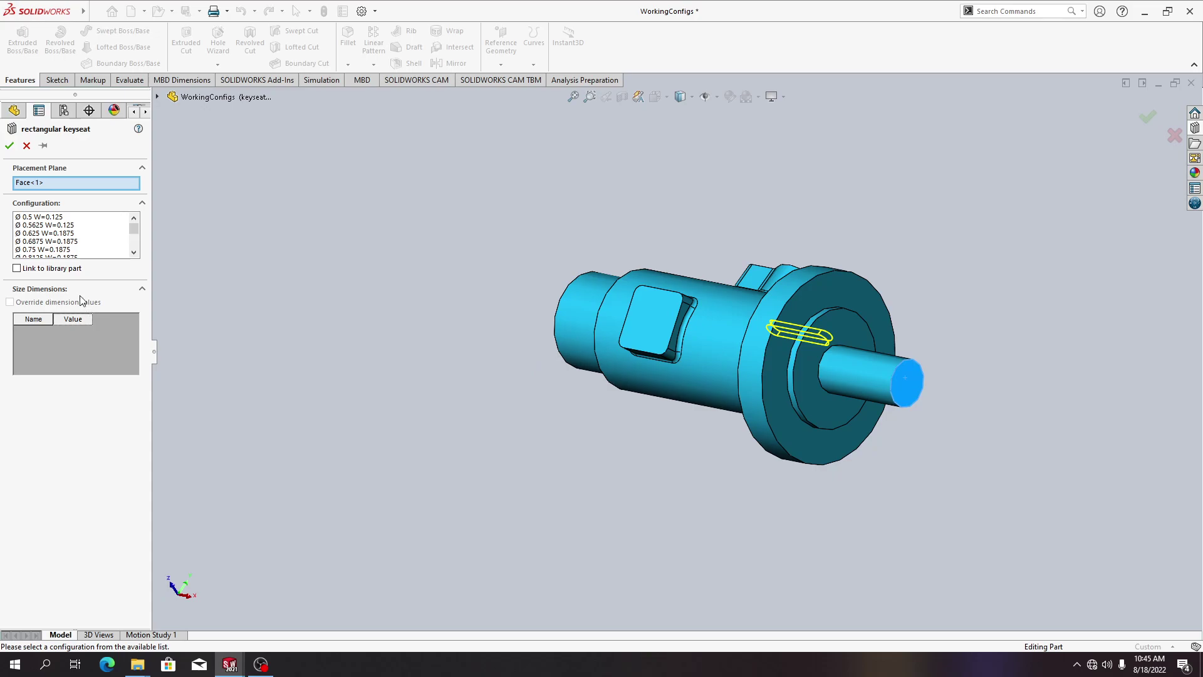
left_click(68, 242)
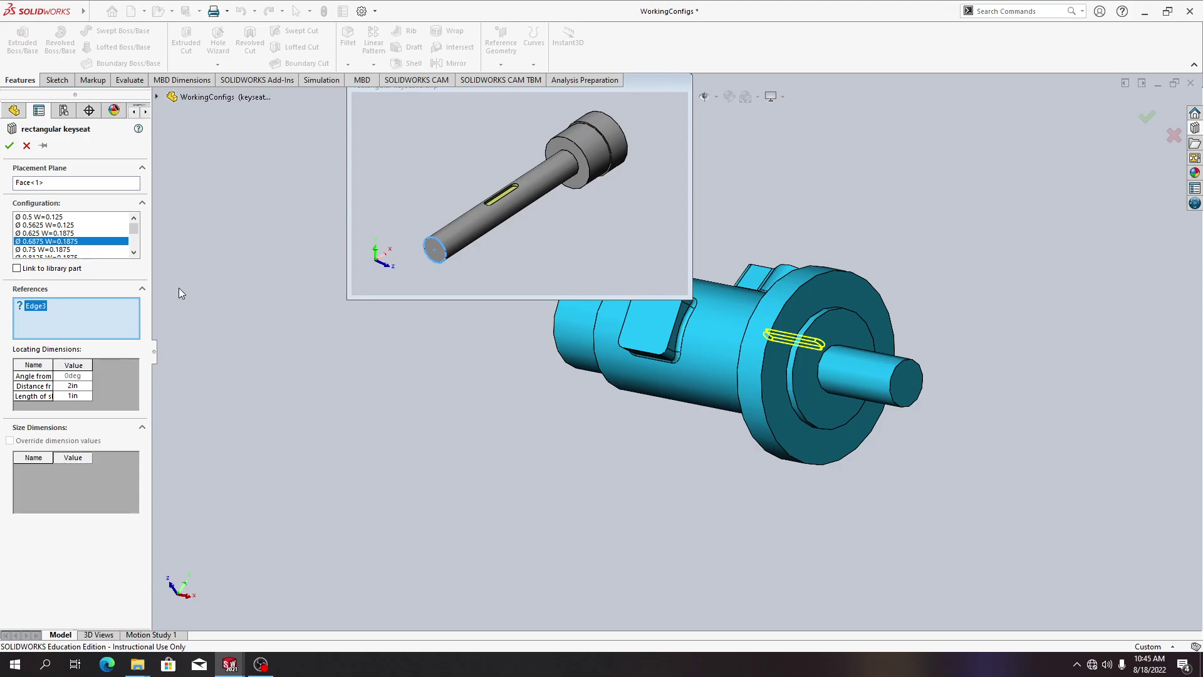
left_click(905, 406)
middle_click_drag(897, 412, 767, 518)
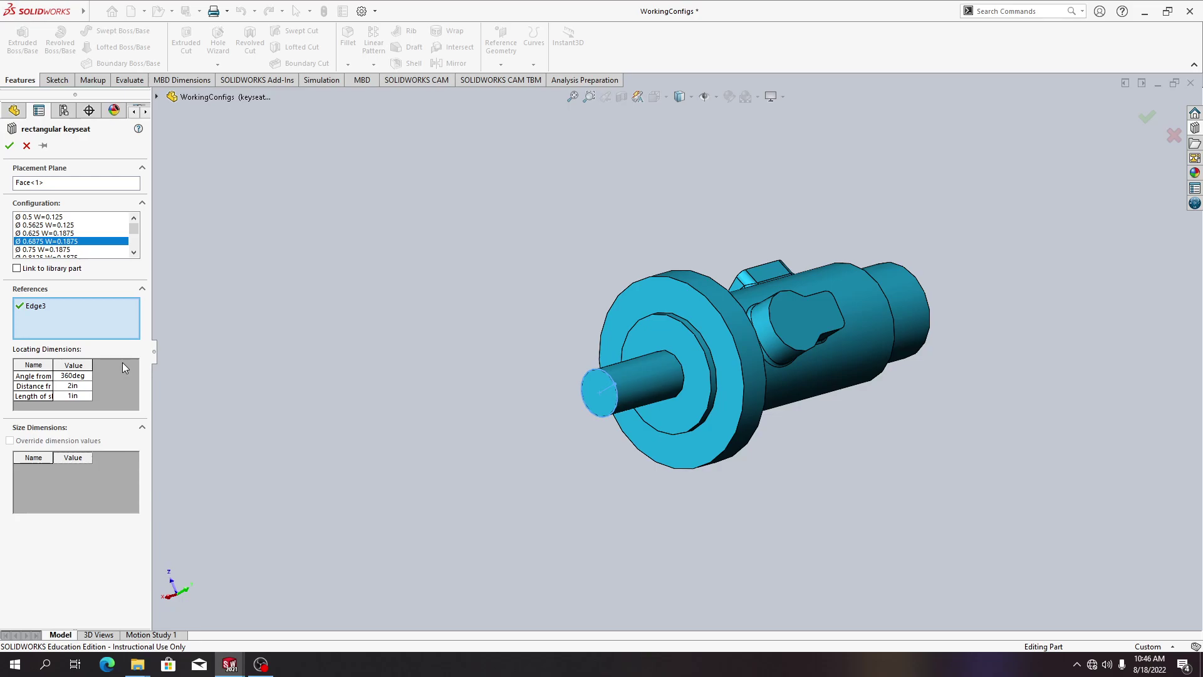
- Set the keyseat's locating distance to 0.25 in and its slot length to 0.75 in, and finish the feature
double_click(83, 387)
type("0.25")
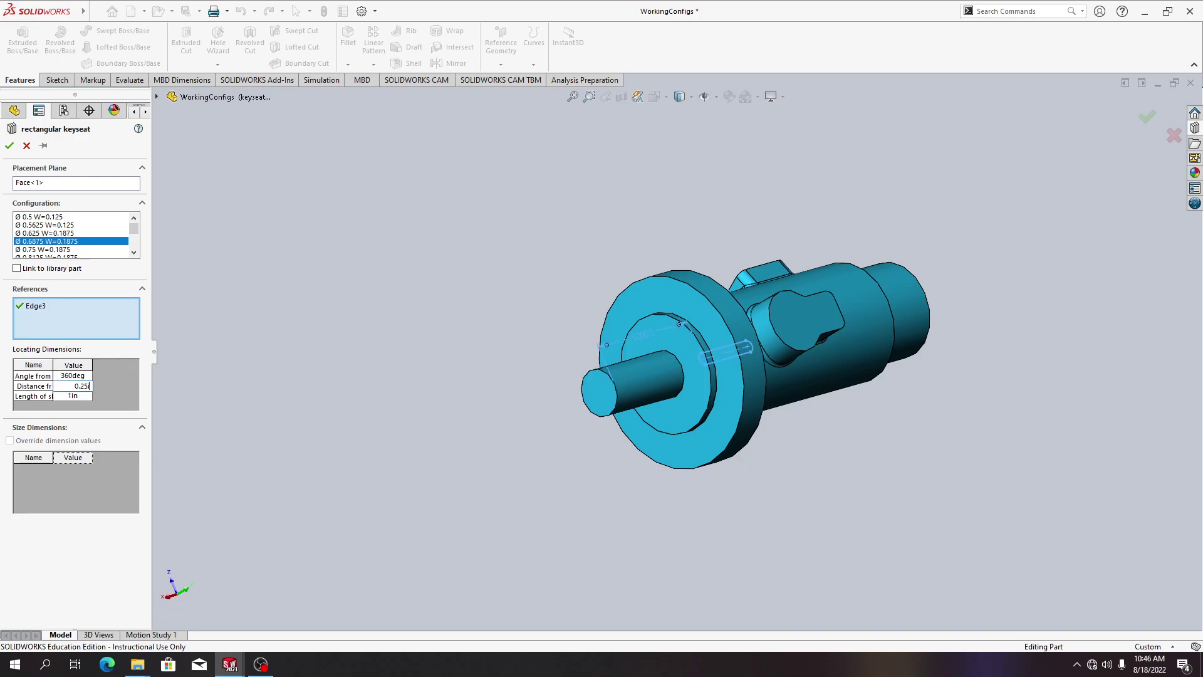
double_click(80, 396)
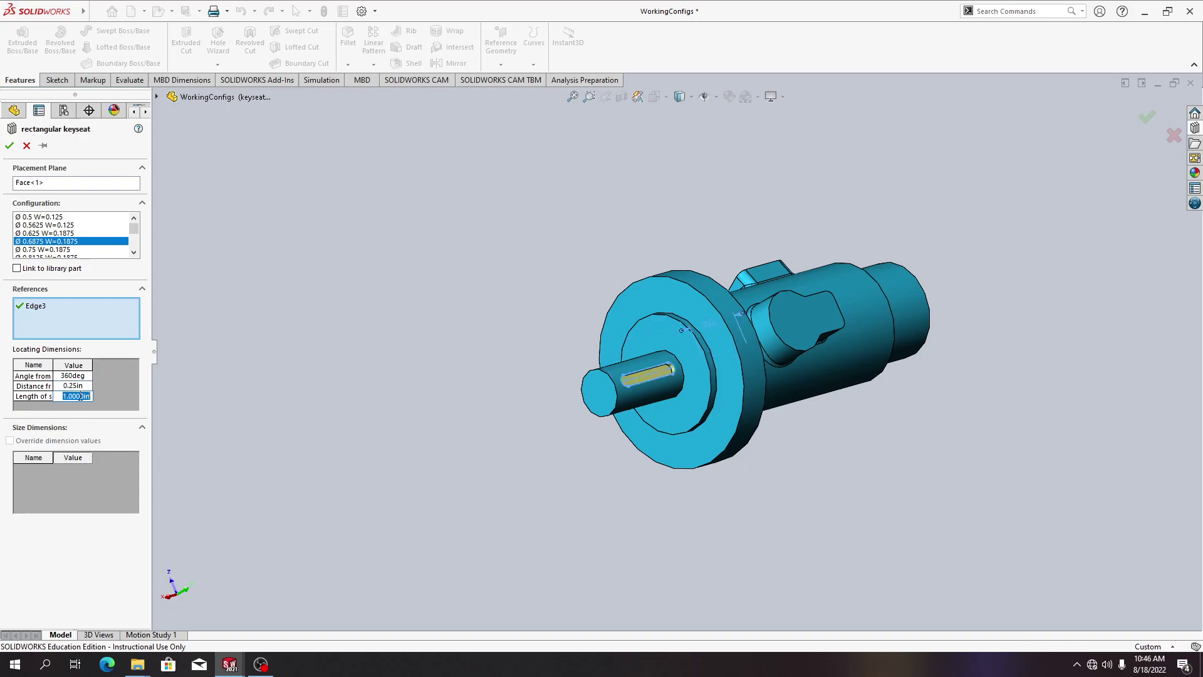
type("0.75in")
key("Return")
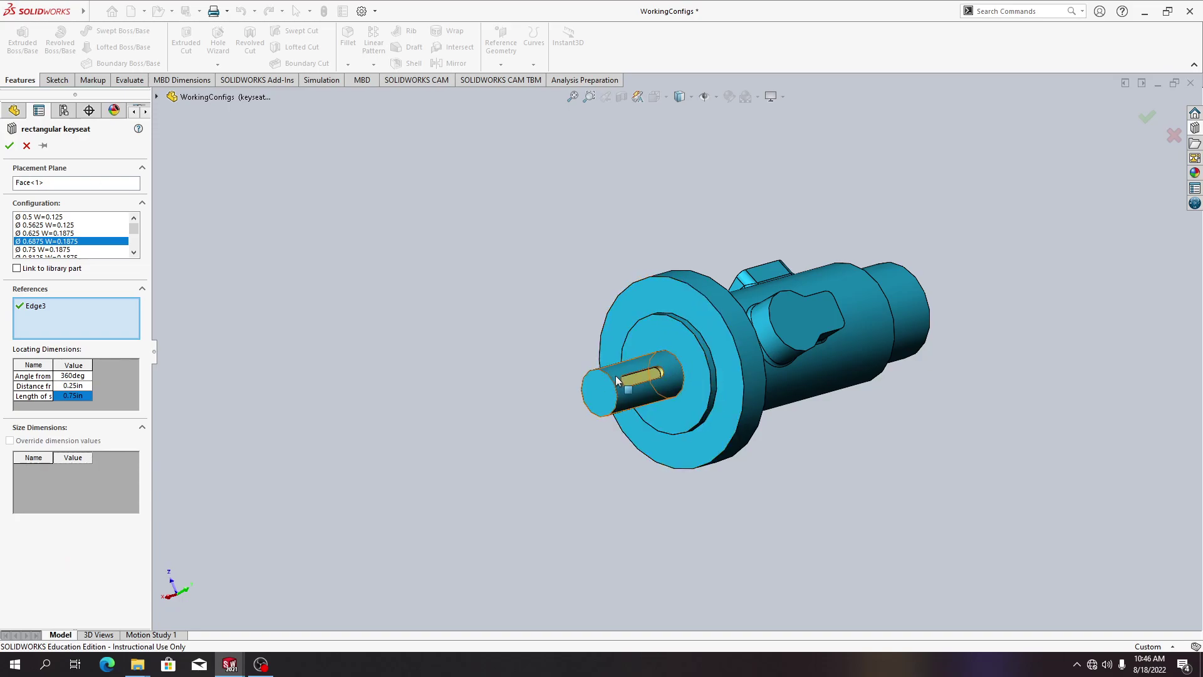
left_click(9, 145)
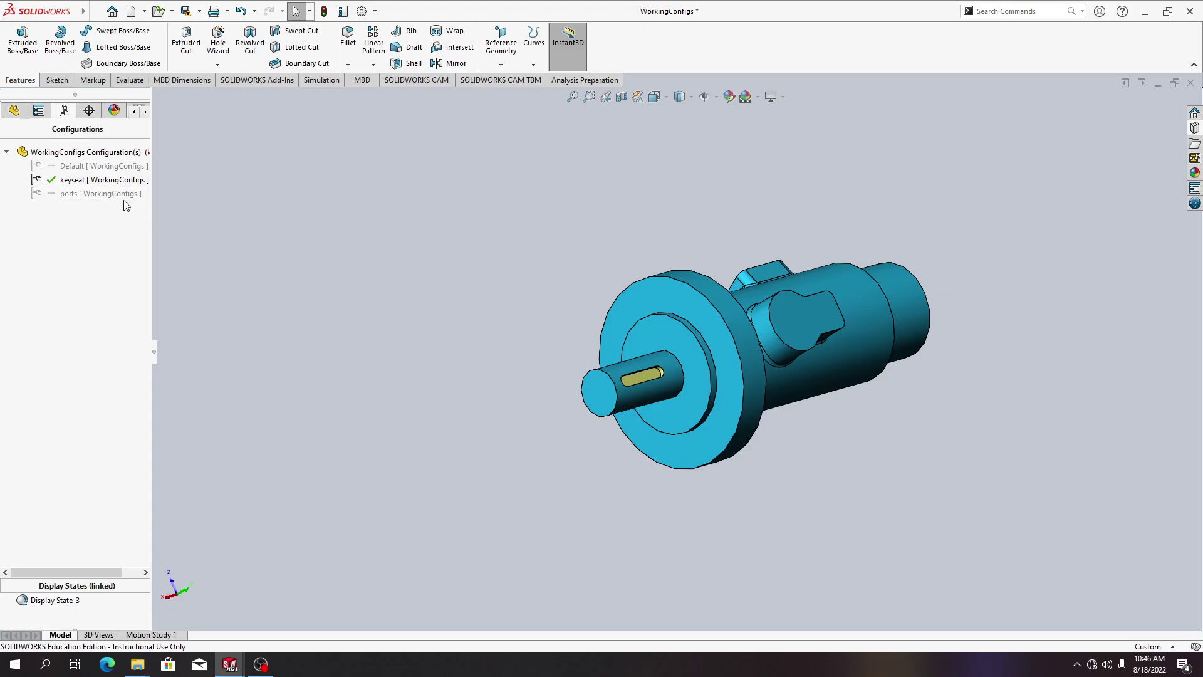
- Examine which port and keyseat features are active in the Default, keyseat and ports configurations
double_click(110, 169)
left_click(14, 110)
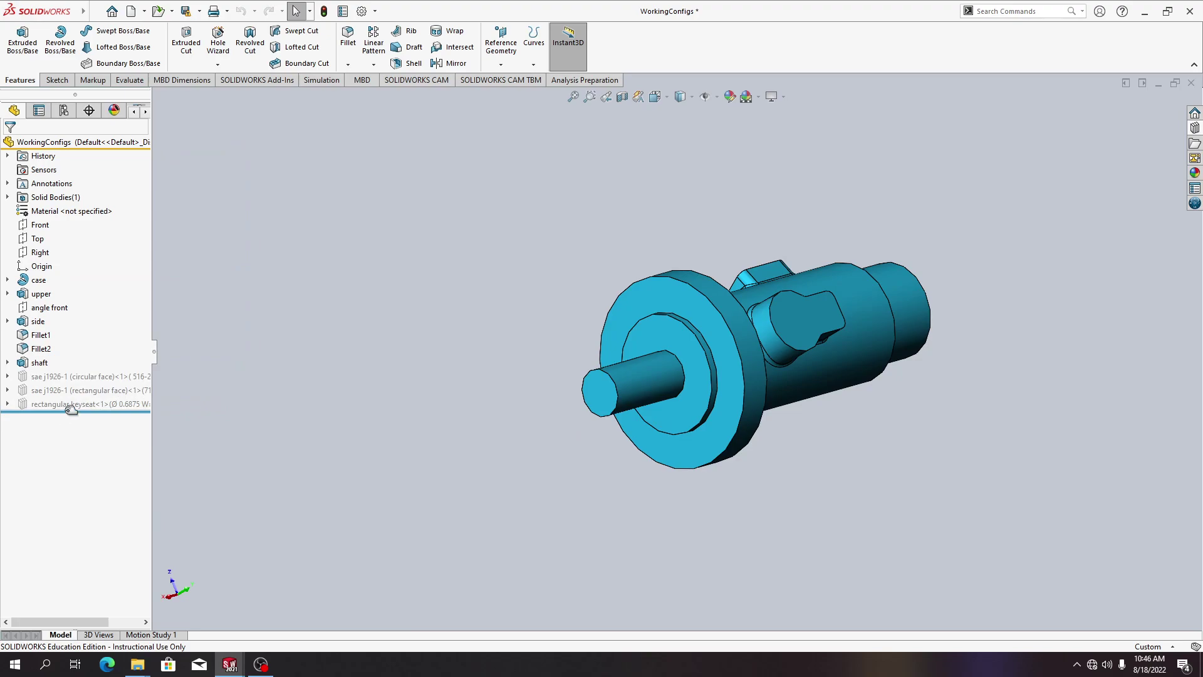
mouse_move(67, 408)
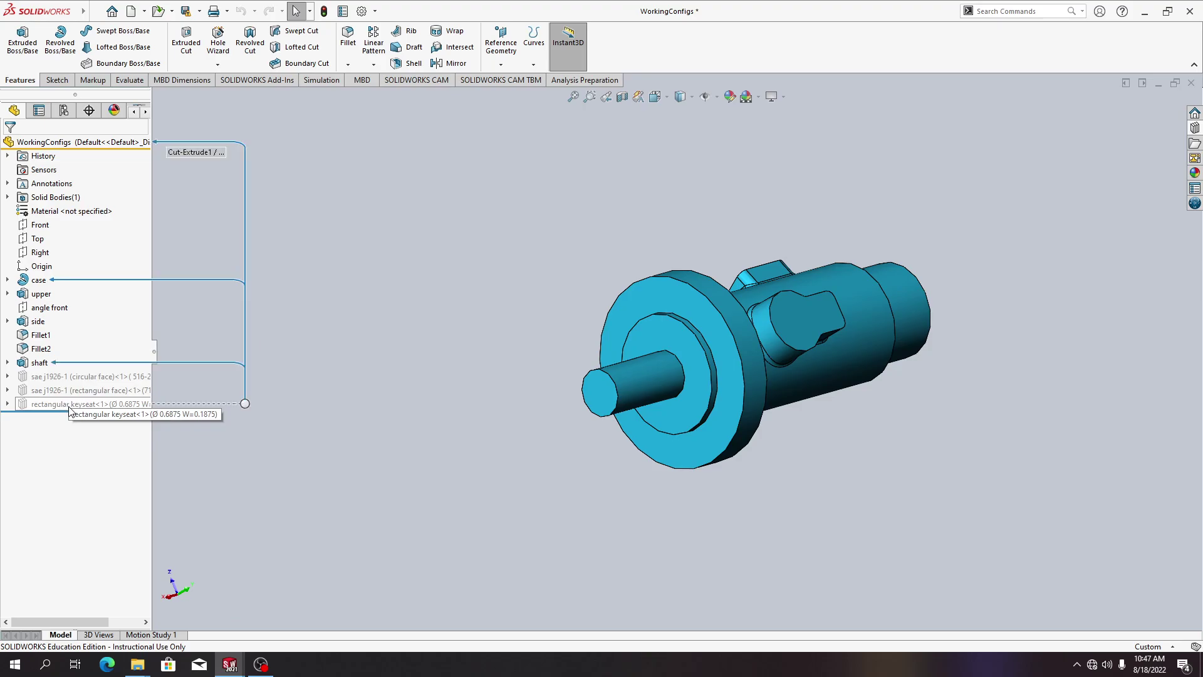
left_click(64, 111)
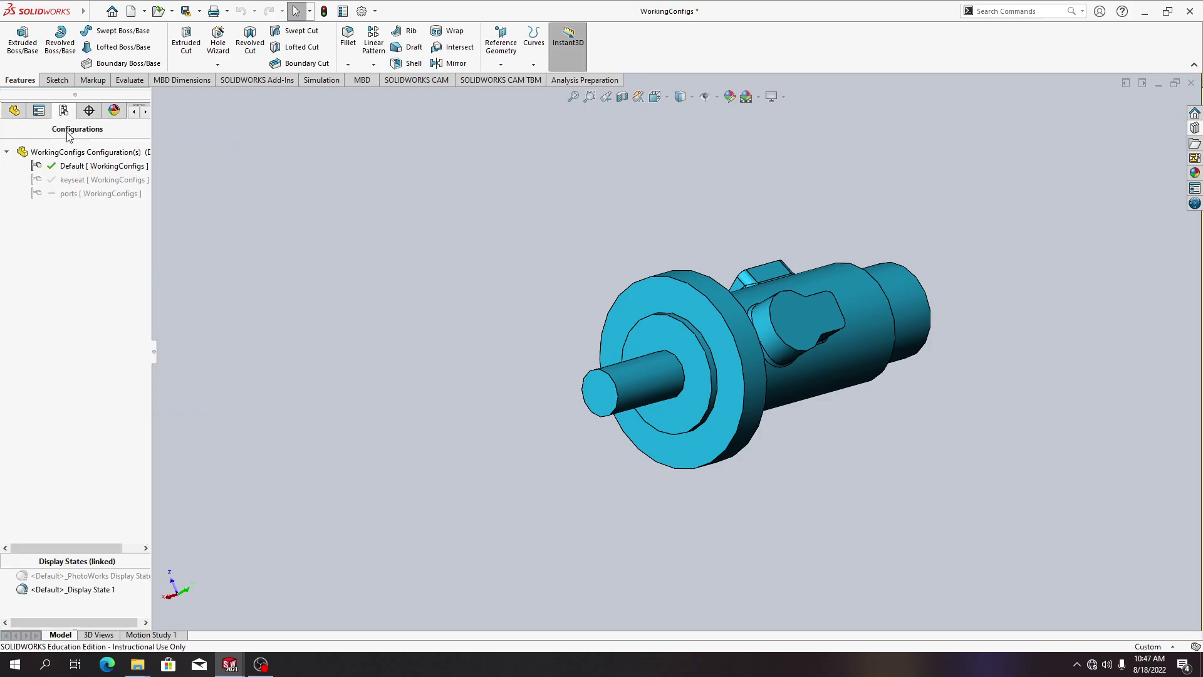
double_click(72, 179)
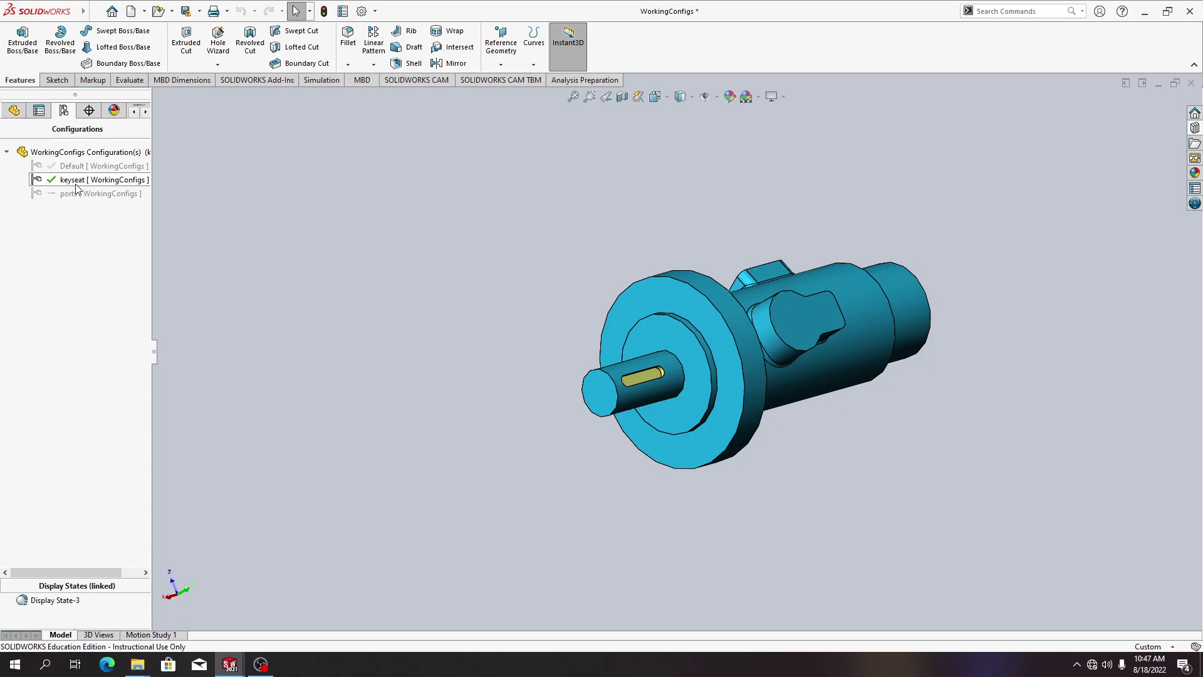
left_click(14, 110)
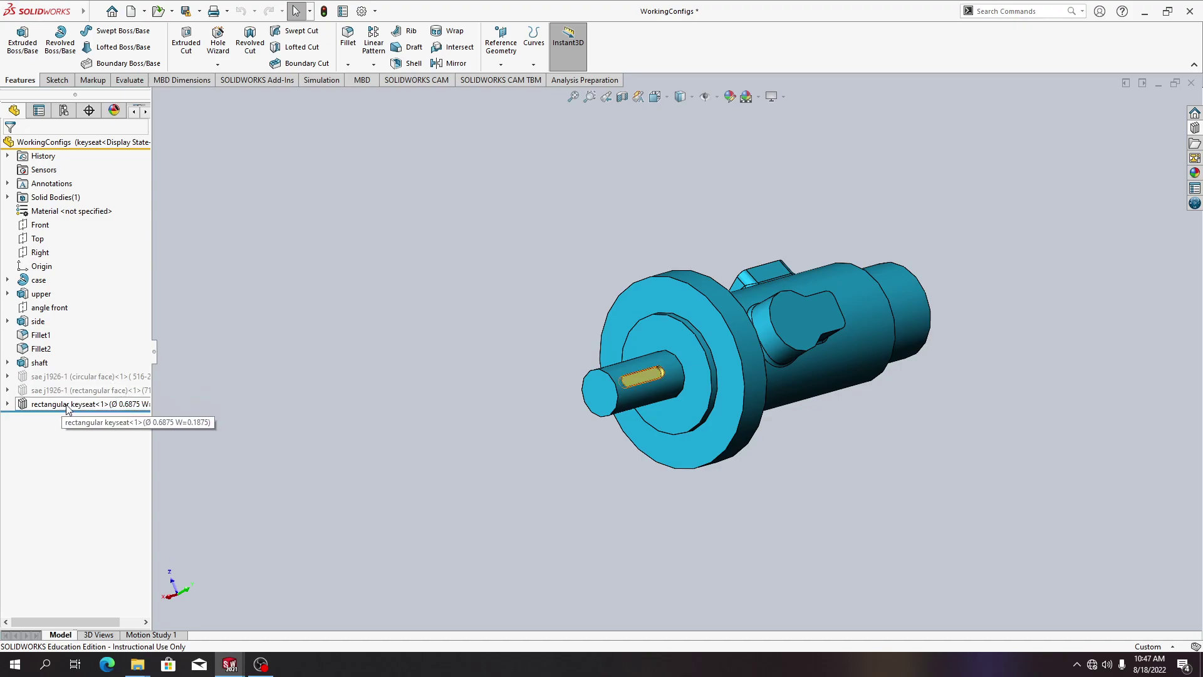
mouse_move(72, 405)
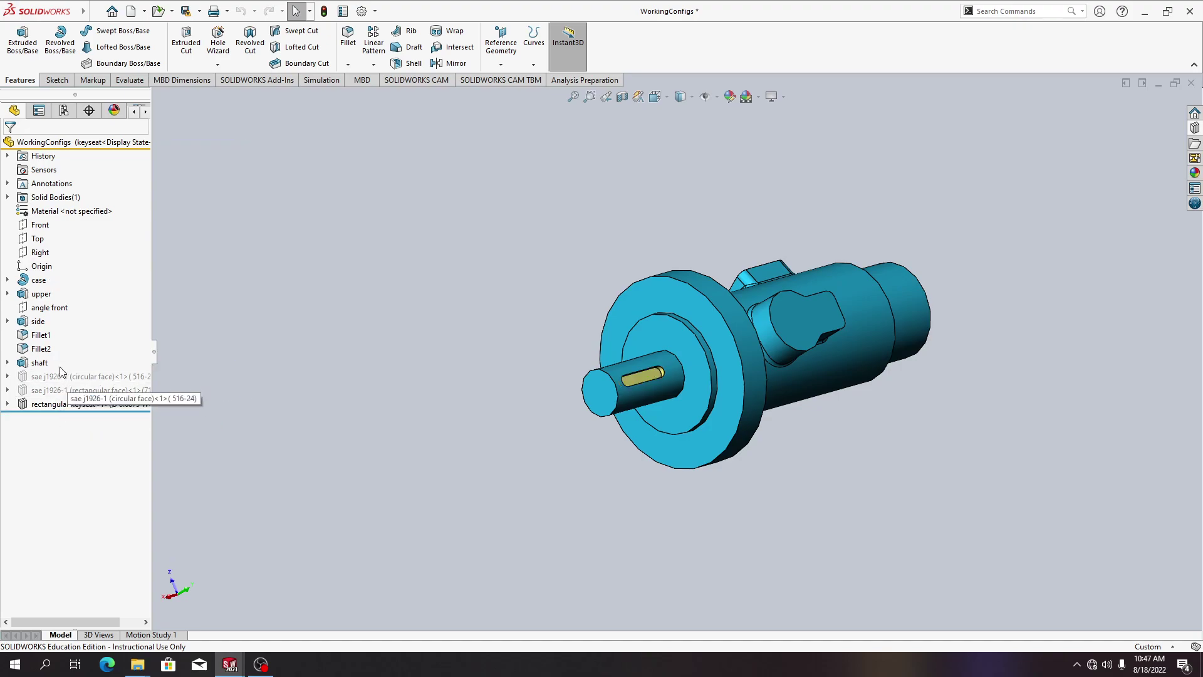
left_click(63, 110)
left_click(72, 194)
double_click(72, 194)
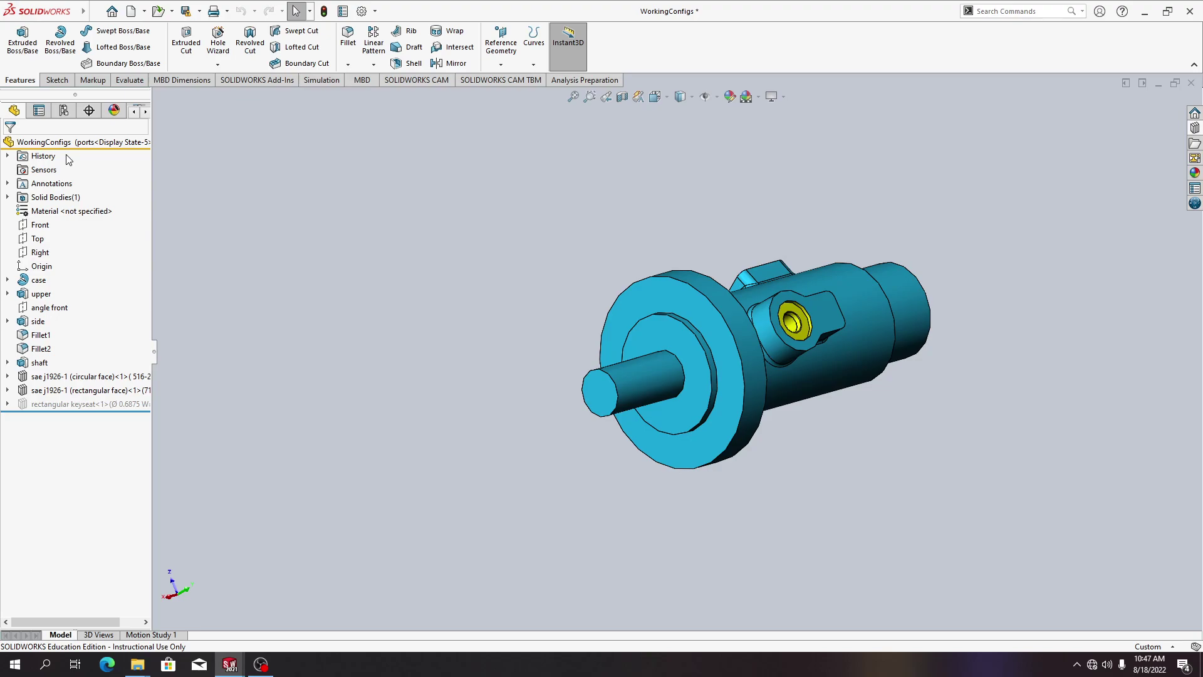
left_click(63, 110)
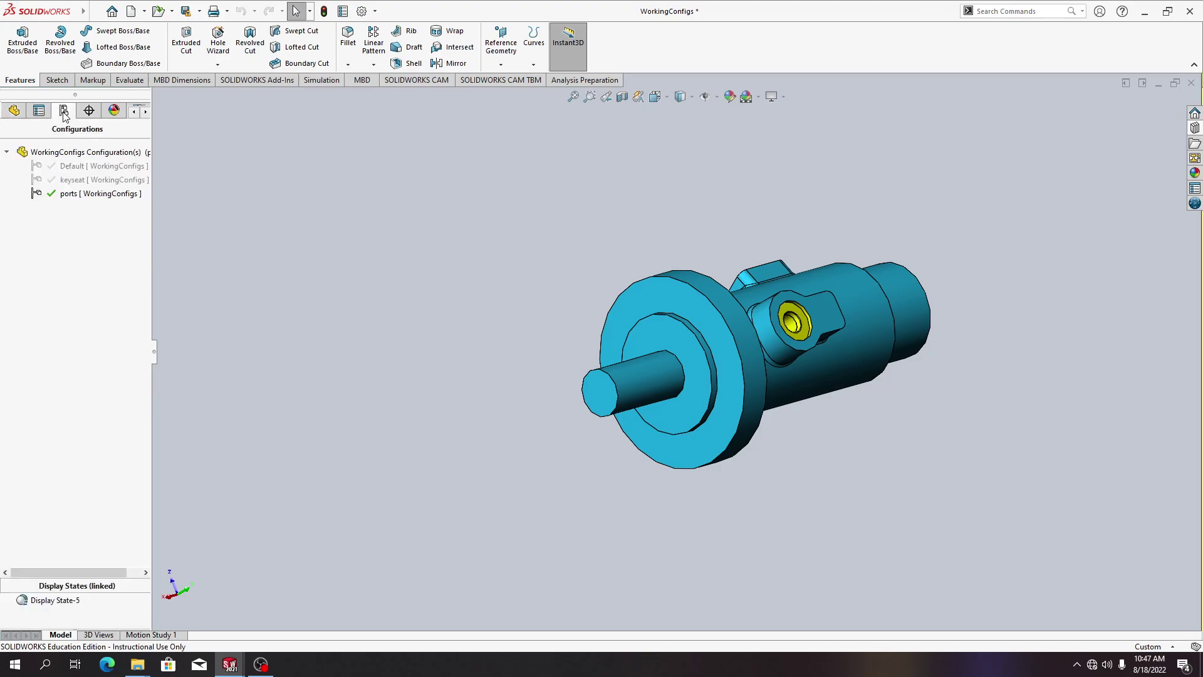
- Check the WorkingConfigs part for unused features with Purge Unused Features, leaving without deleting anything
right_click(63, 154)
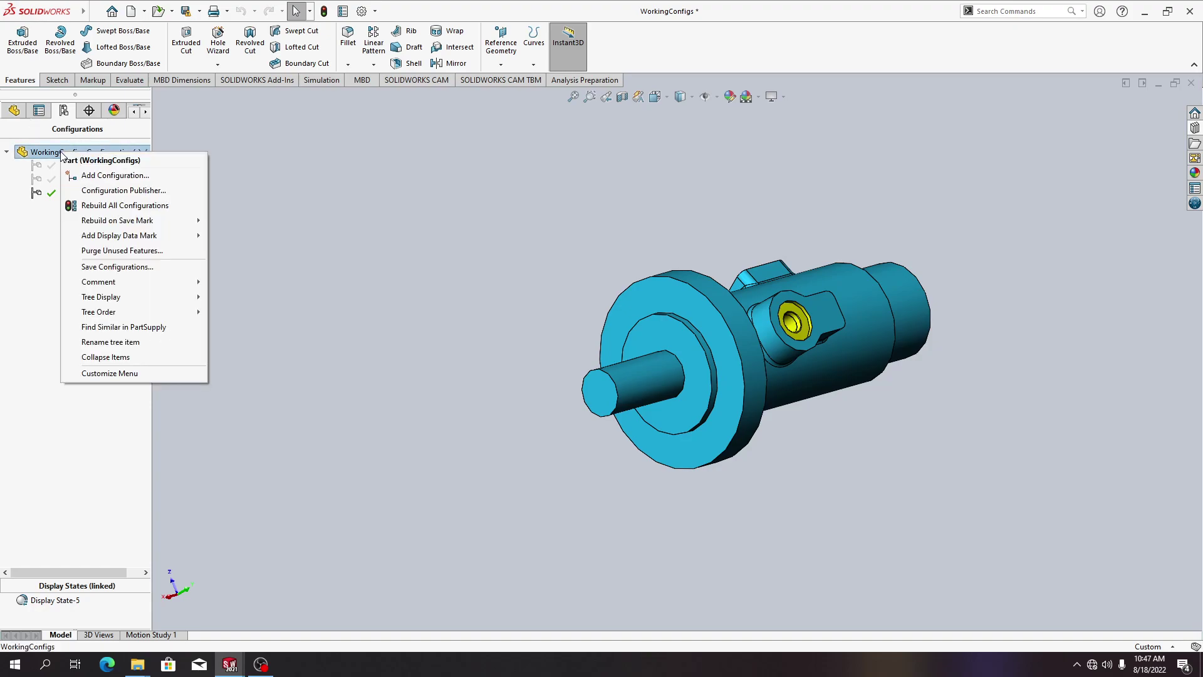
left_click(135, 251)
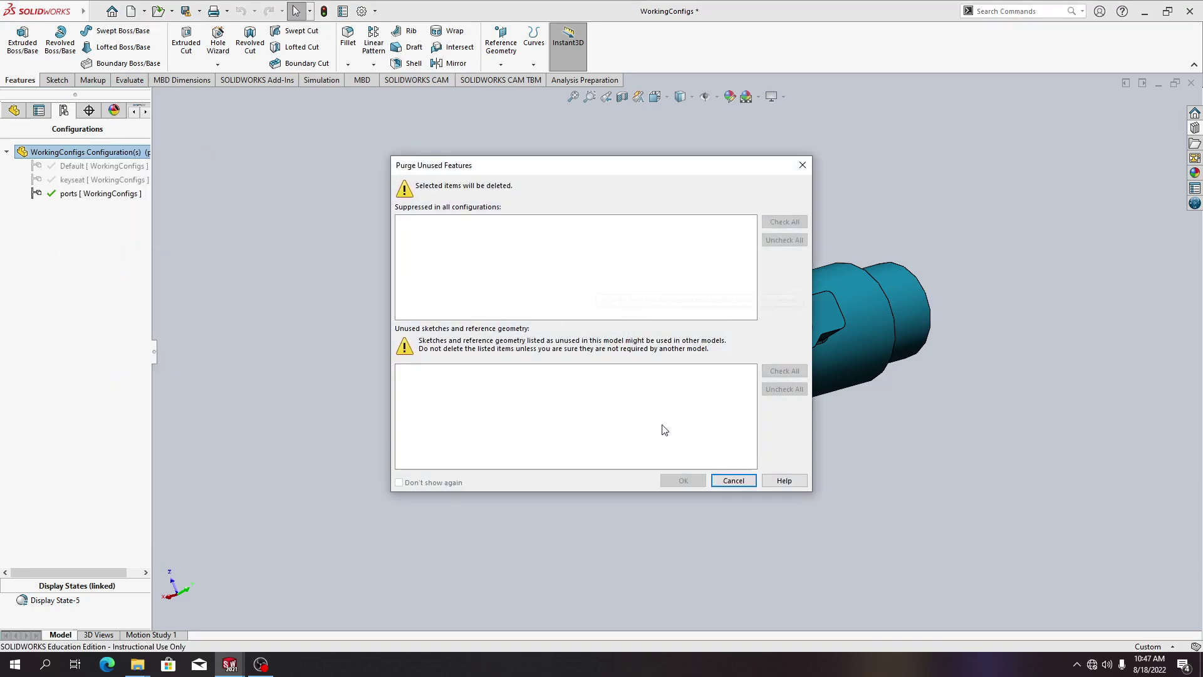
left_click(730, 480)
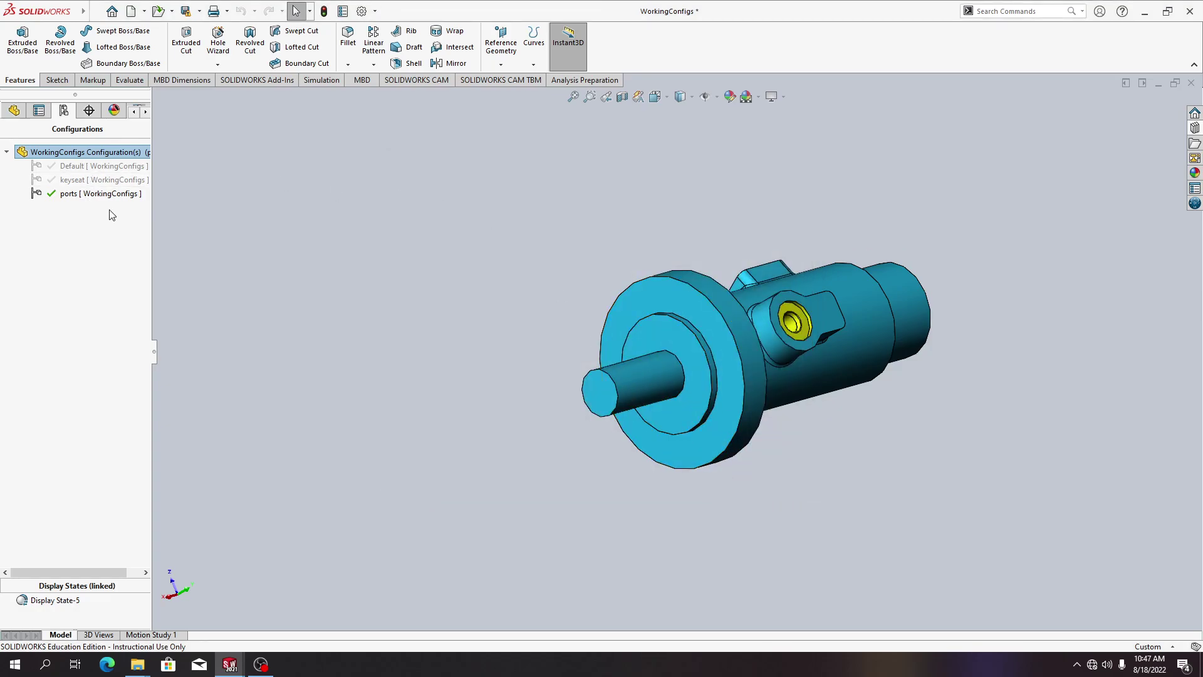
left_click(86, 155)
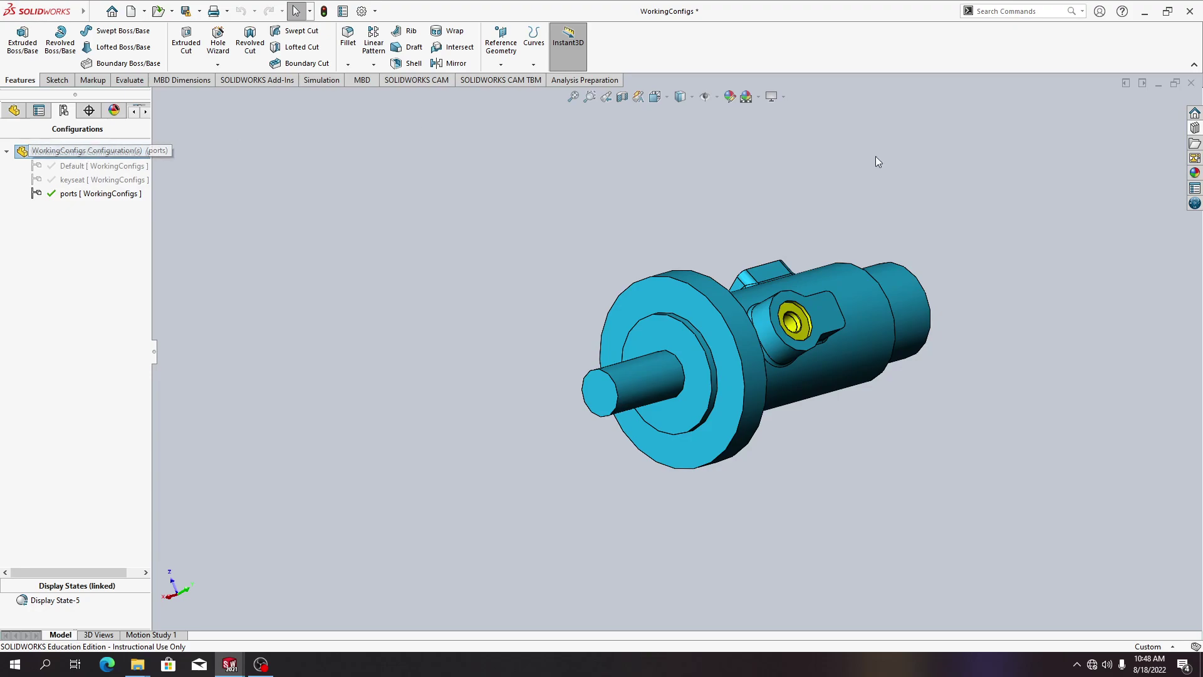
- Close the WorkingConfigs part, choosing to save all modified documents
left_click(1191, 85)
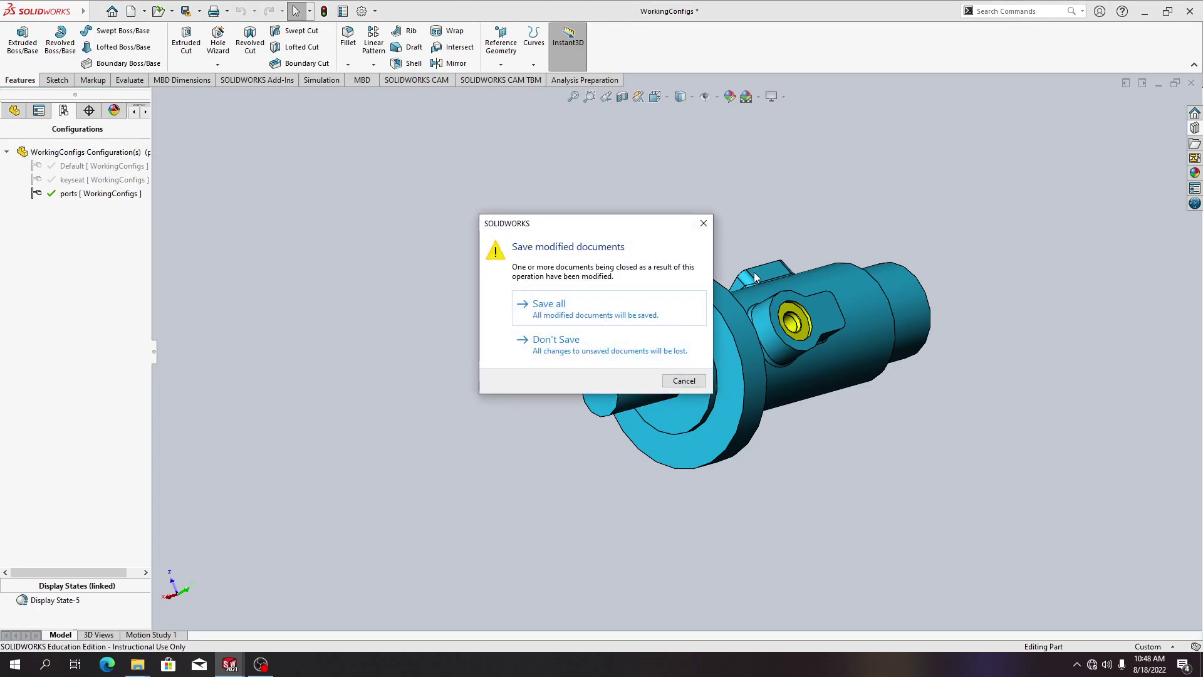
left_click(611, 309)
left_click(614, 360)
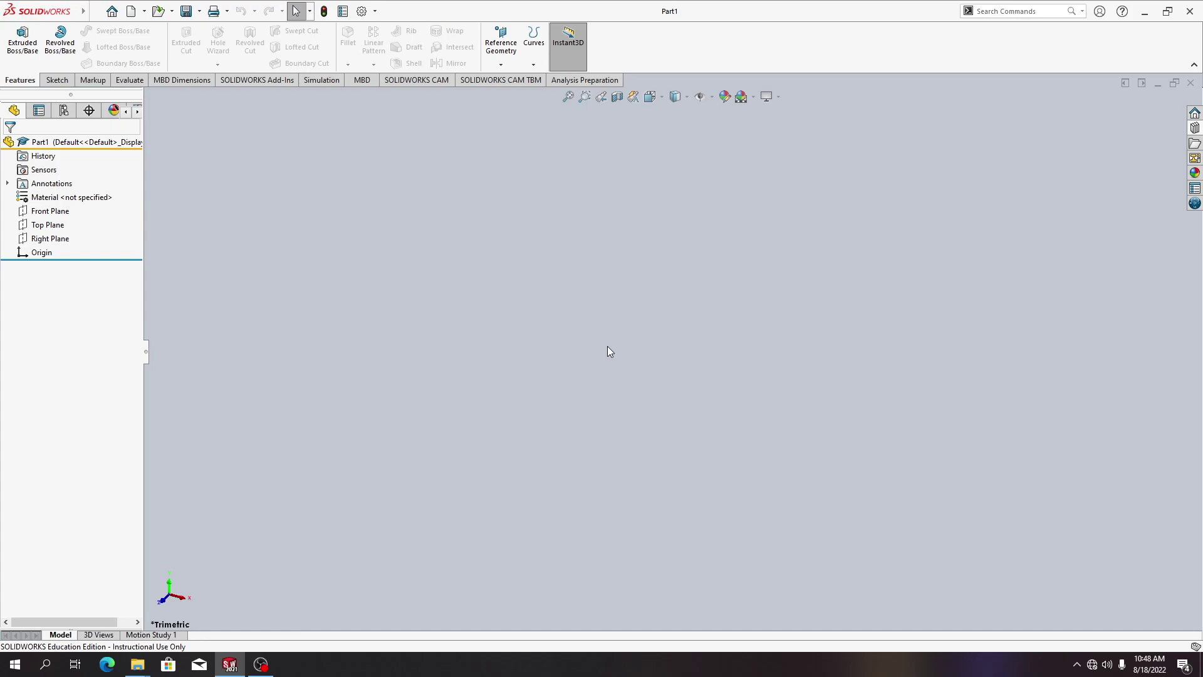
key("alt+Tab")
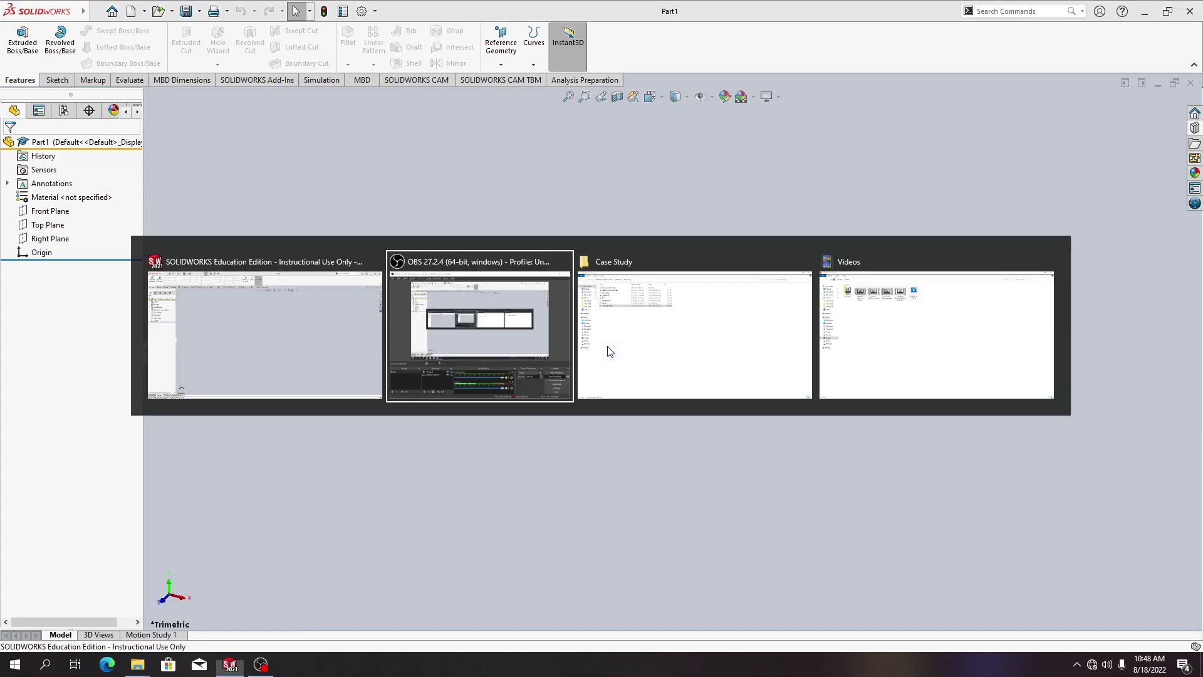
key("alt+Tab")
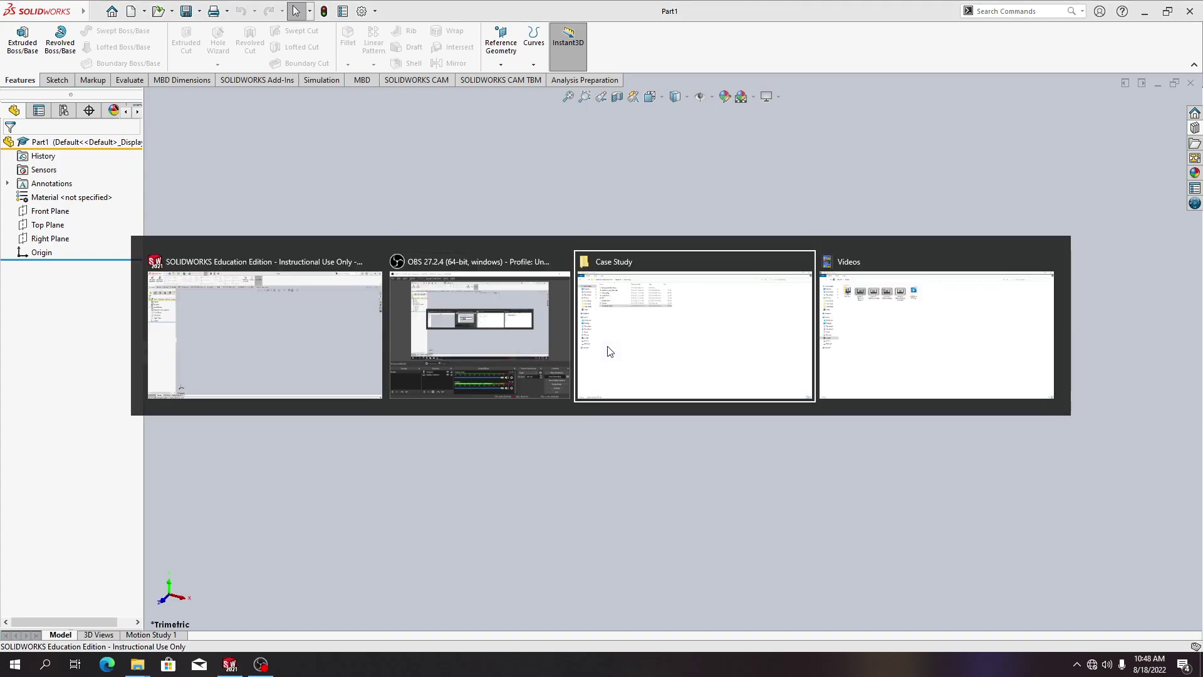
key("alt+Tab")
key("alt+Tab")
key("alt+Tab")
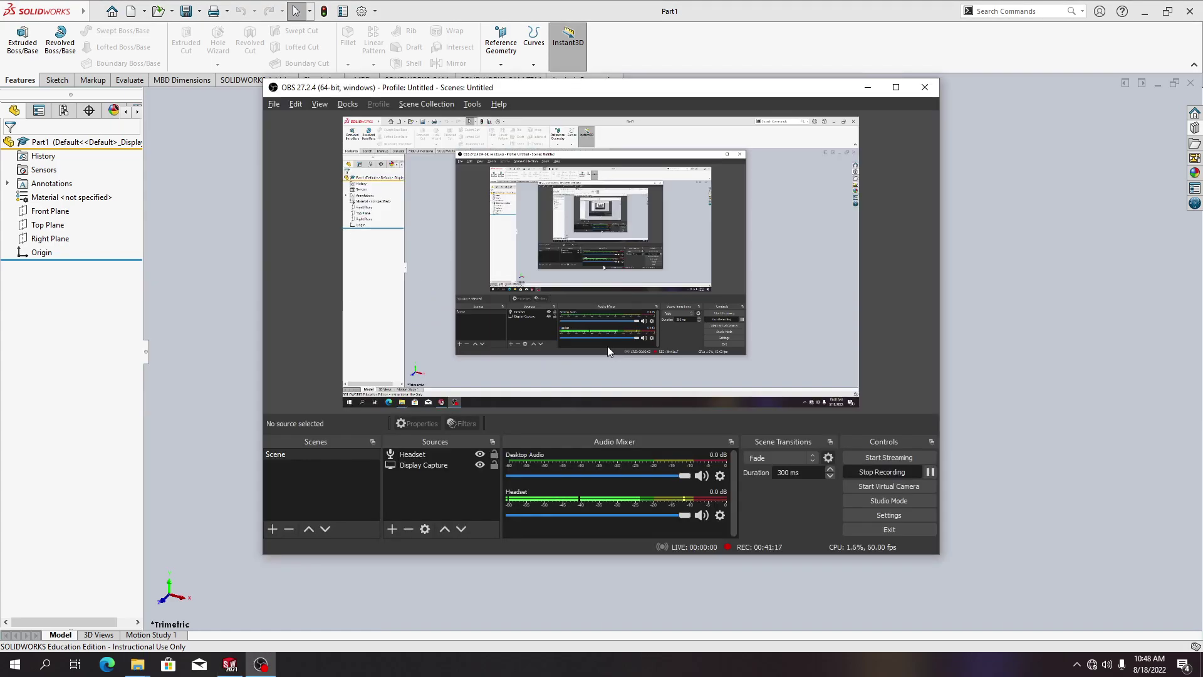